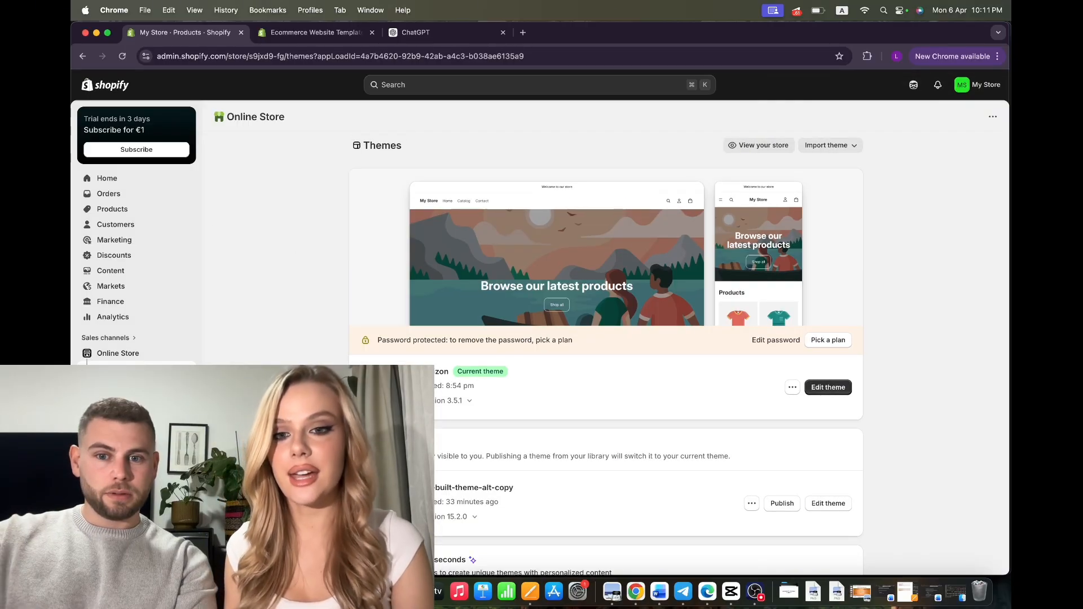
# Step: Start a new product with the ZentraDry promotional image as its media and try to save it without a title
pyautogui.click(119, 212)
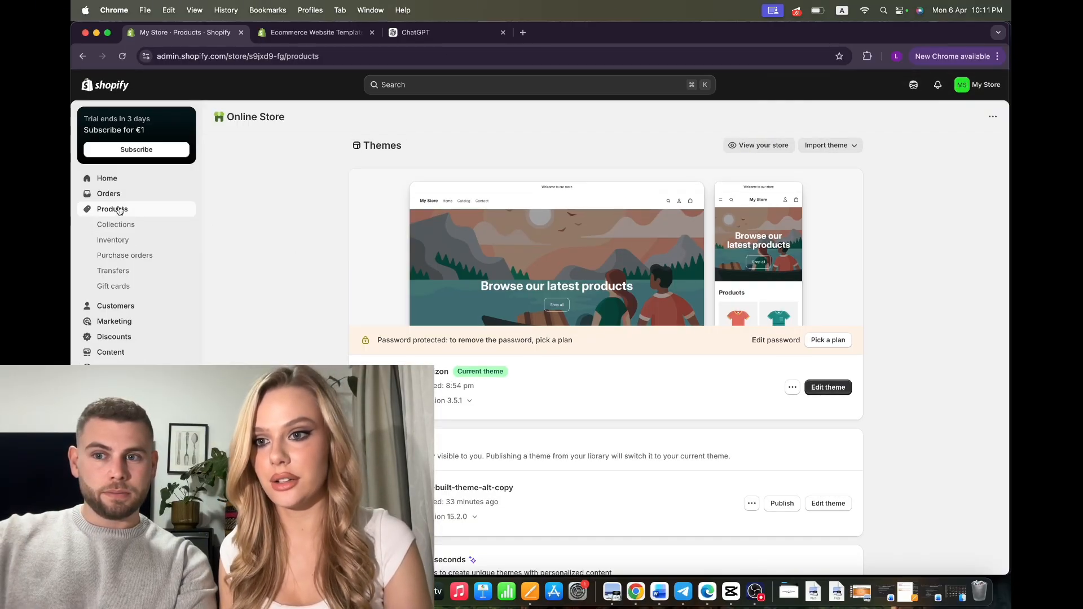
pyautogui.click(350, 247)
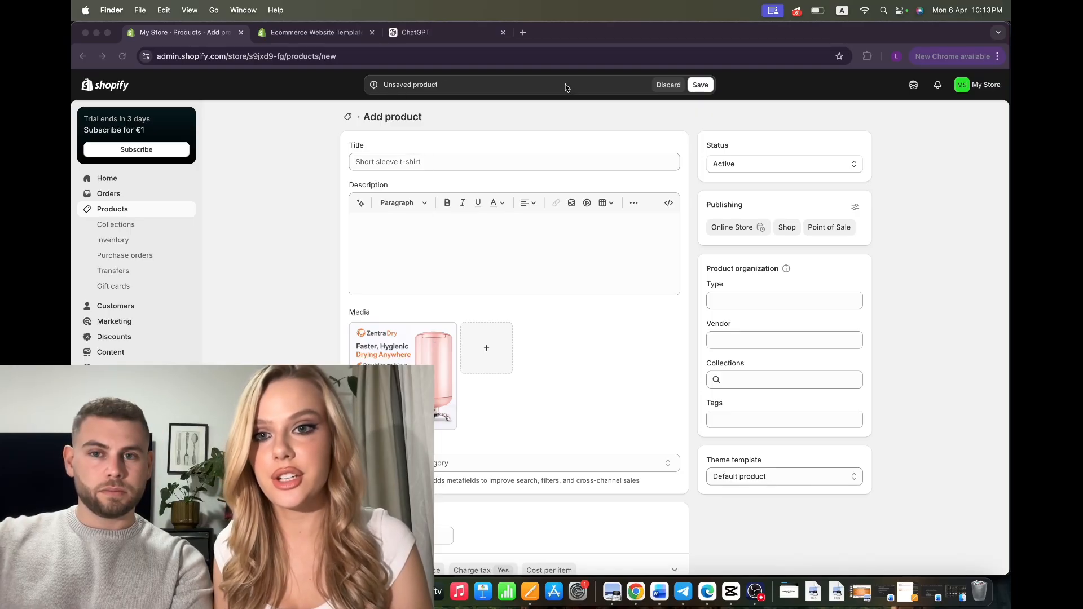
pyautogui.click(700, 85)
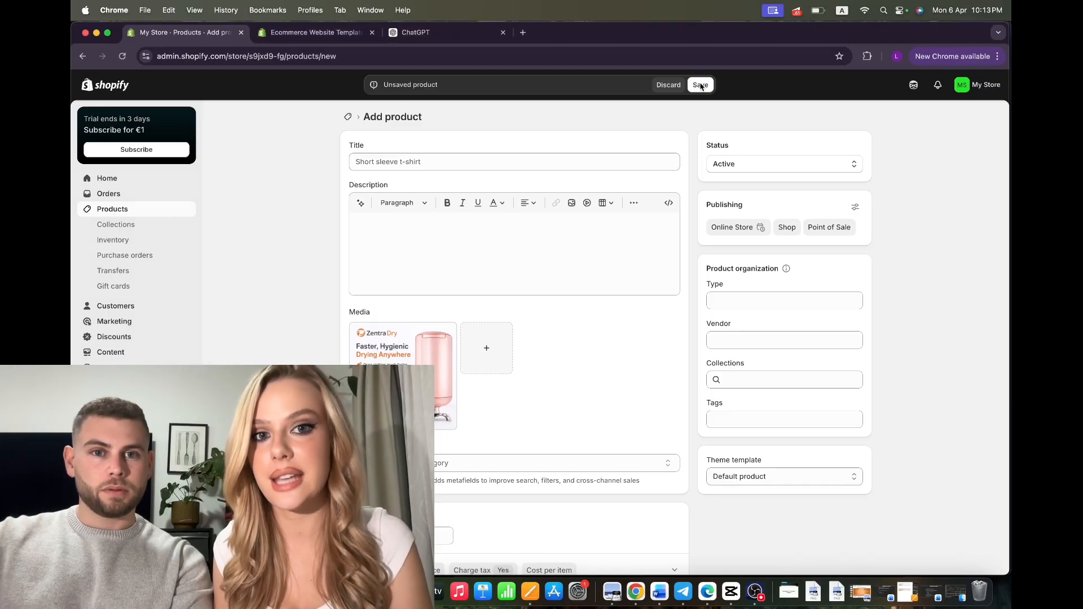
pyautogui.click(700, 85)
pyautogui.moveTo(360, 143); pyautogui.dragTo(474, 144)
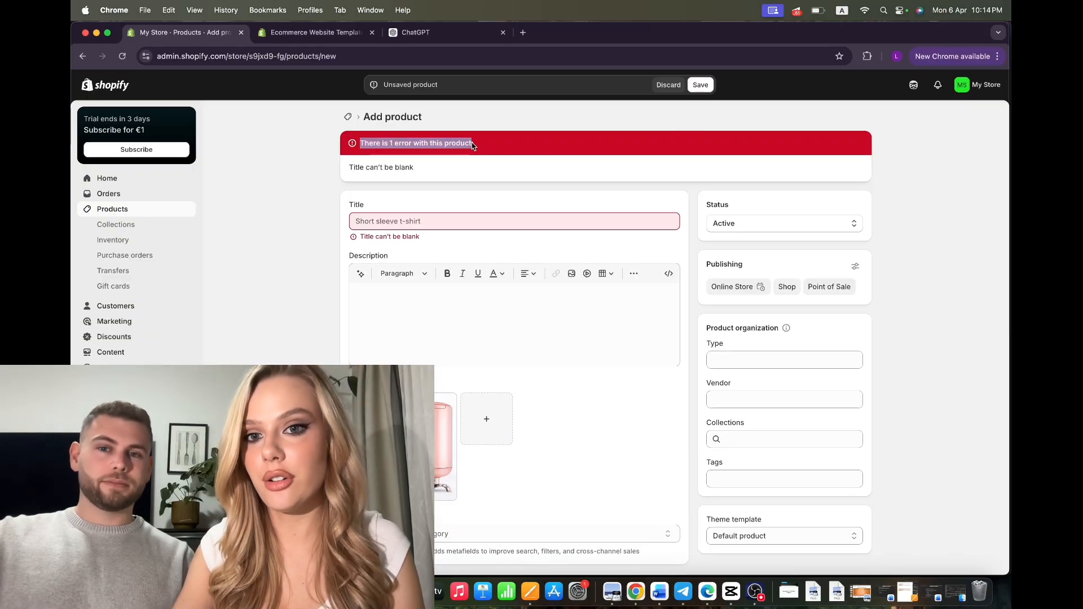
# Step: Title the product "Clothes Dryer Device" and save it
pyautogui.click(376, 222)
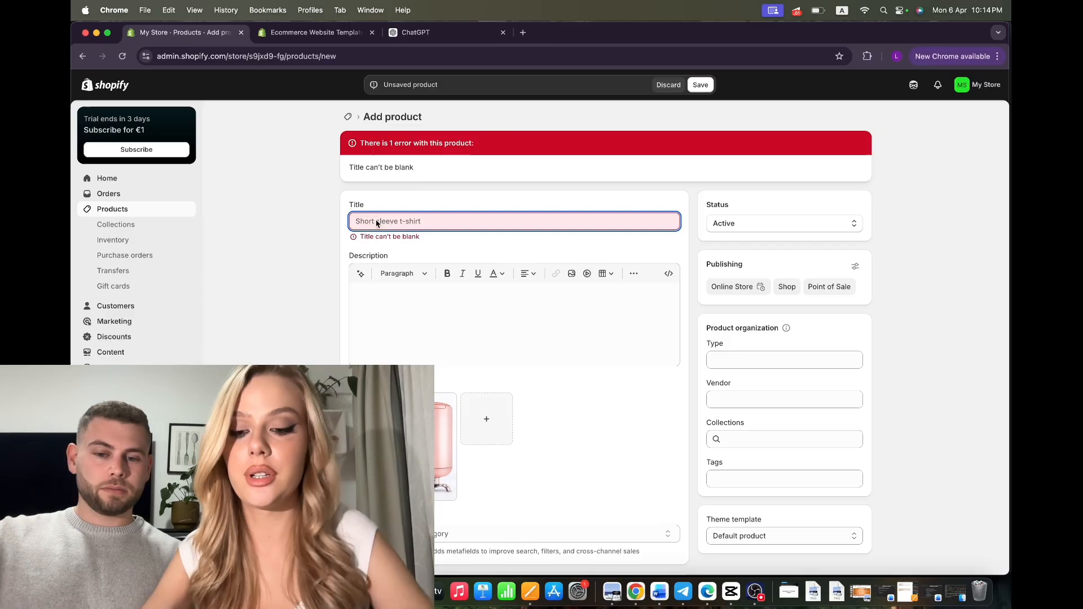
pyautogui.write('Clothes Dryer Device')
pyautogui.moveTo(434, 216); pyautogui.dragTo(338, 222)
pyautogui.press('super+s')
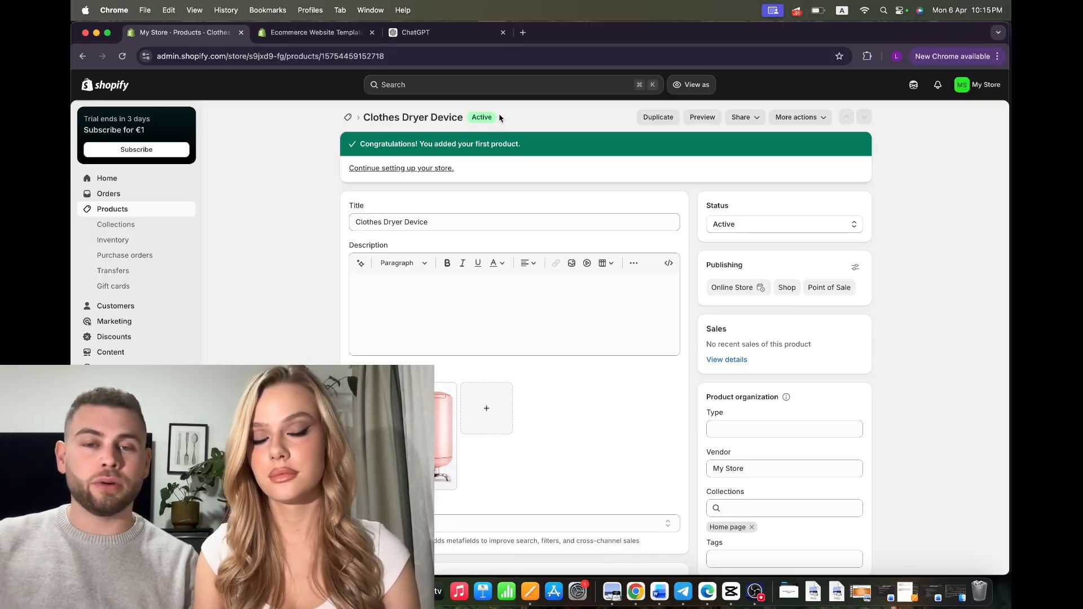
# Step: Set the Clothes Dryer Device's price to €99.99
pyautogui.scroll(-10, 449, 368)
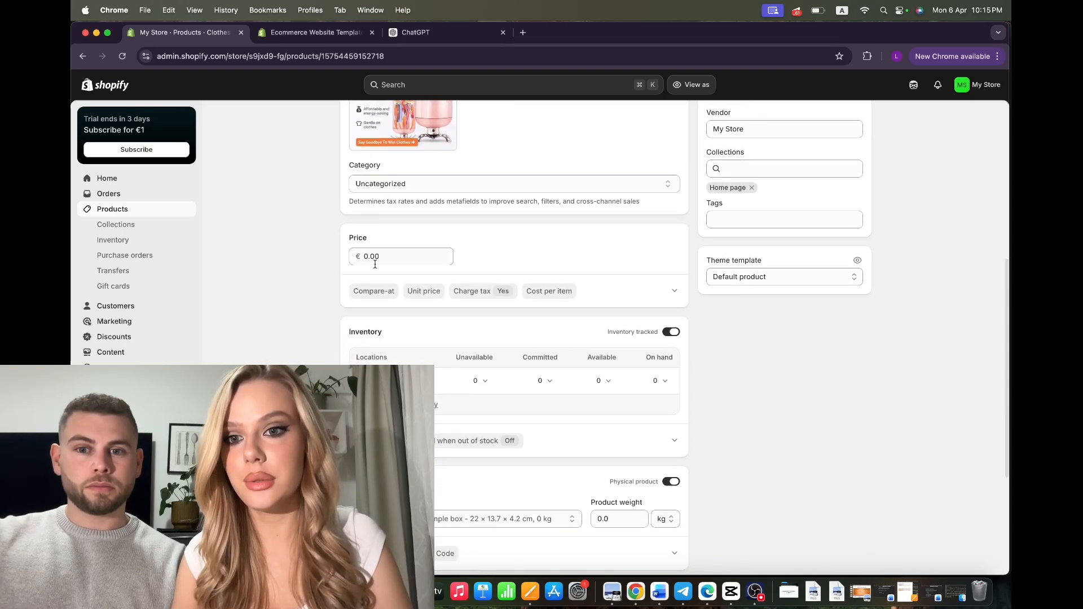
pyautogui.click(398, 258)
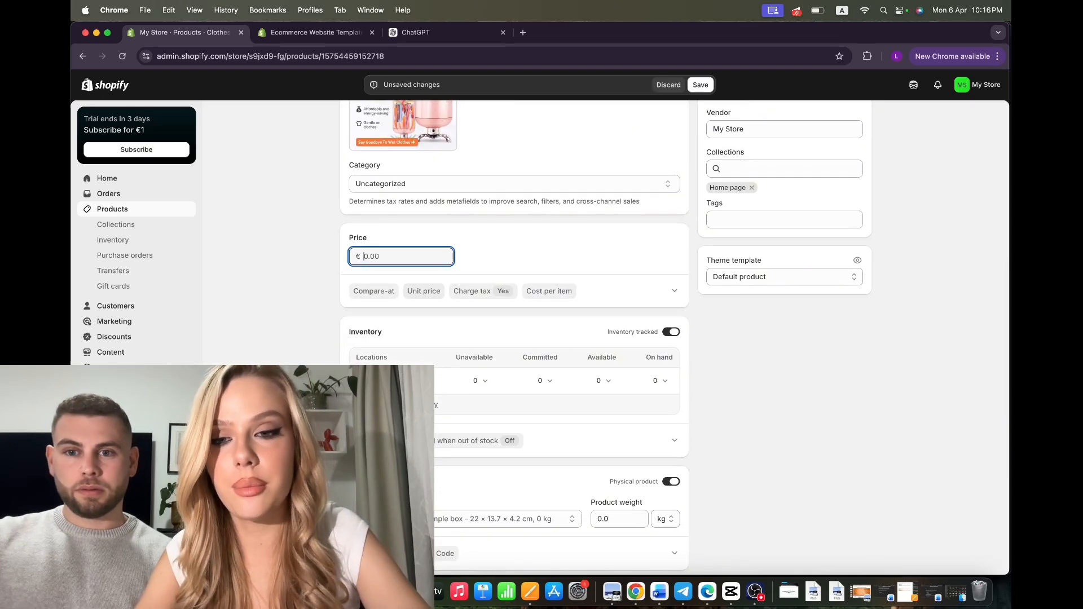
pyautogui.write('99')
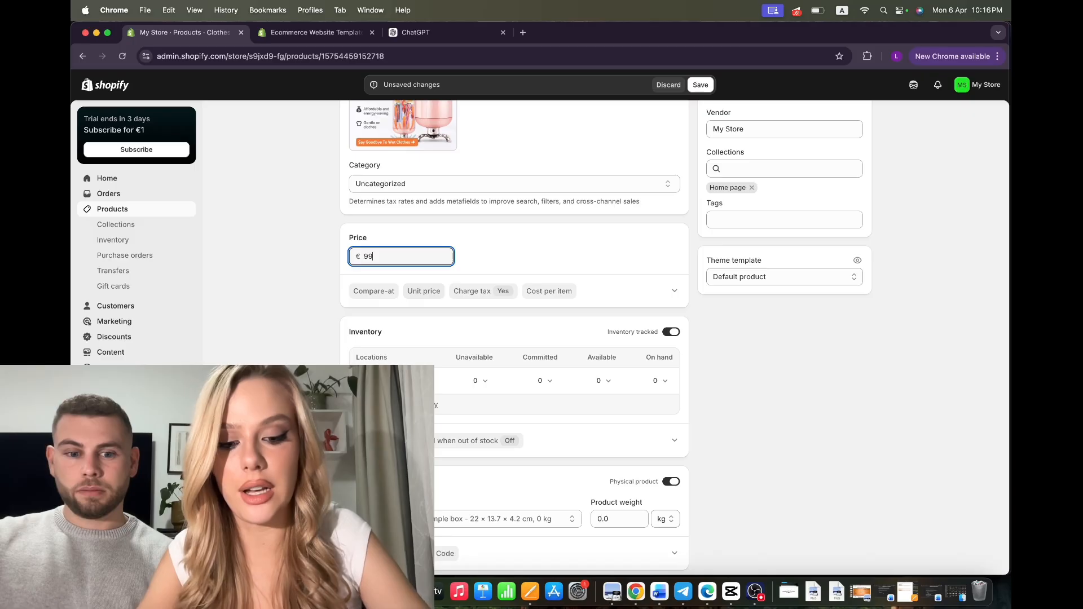
pyautogui.write('.99')
pyautogui.click(486, 257)
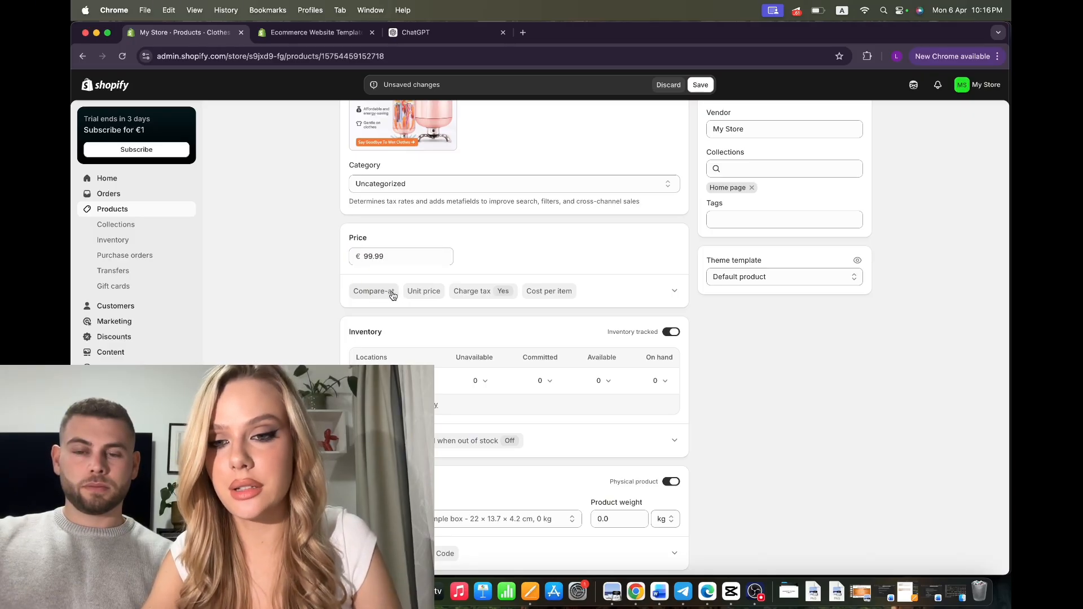
# Step: Set the compare-at price to €199.99, turn off charging tax on this product and save the changes
pyautogui.click(384, 298)
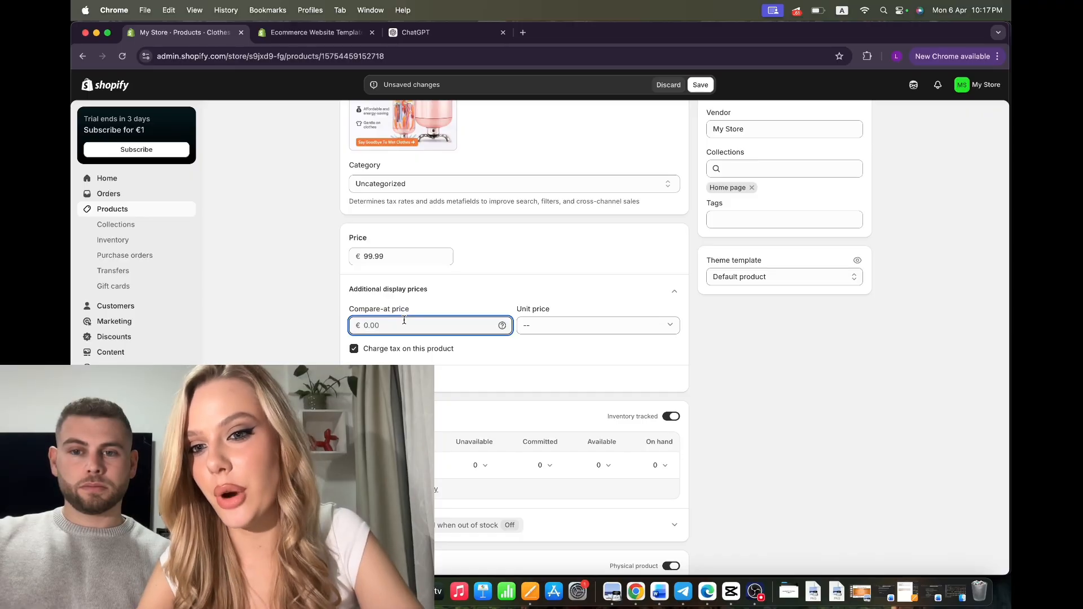
pyautogui.click(354, 253)
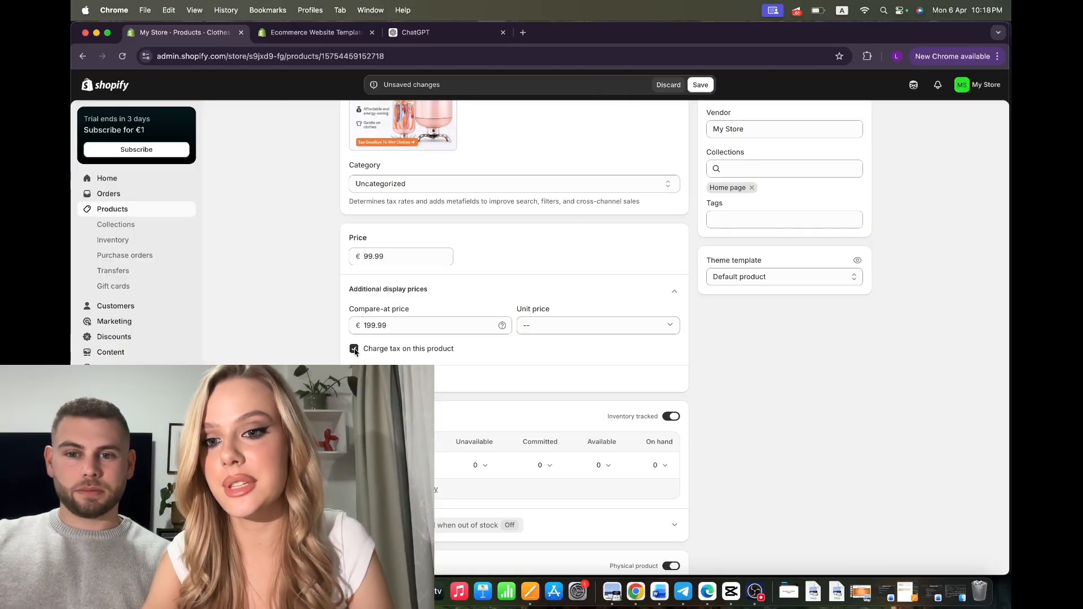
pyautogui.click(353, 349)
pyautogui.press('super+s')
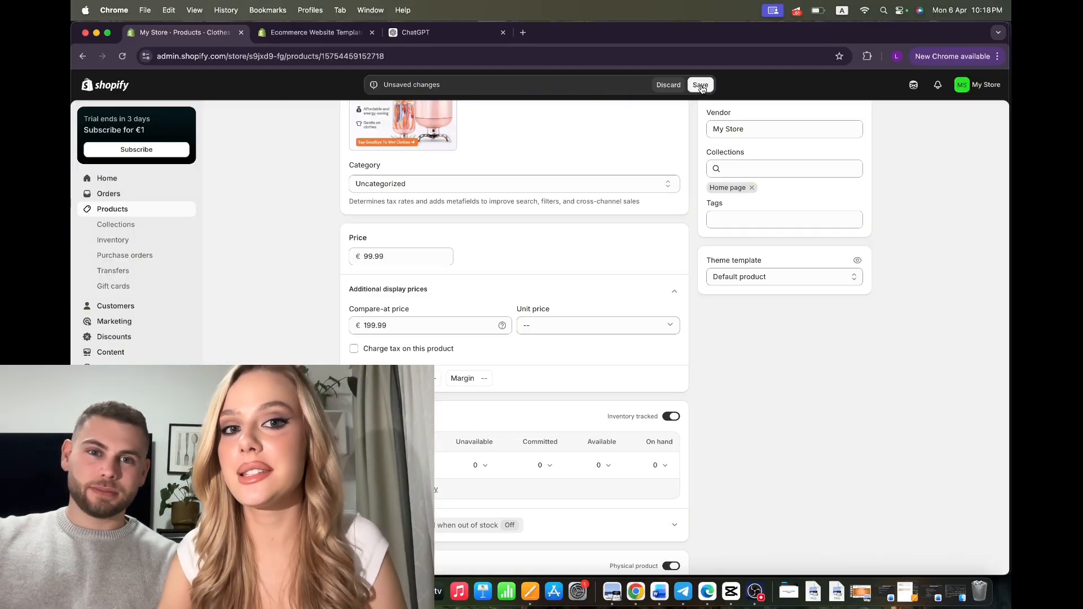
# Step: Adjust the available inventory at the shop location by 1000 with the default Correction reason and save it
pyautogui.scroll(-5, 503, 288)
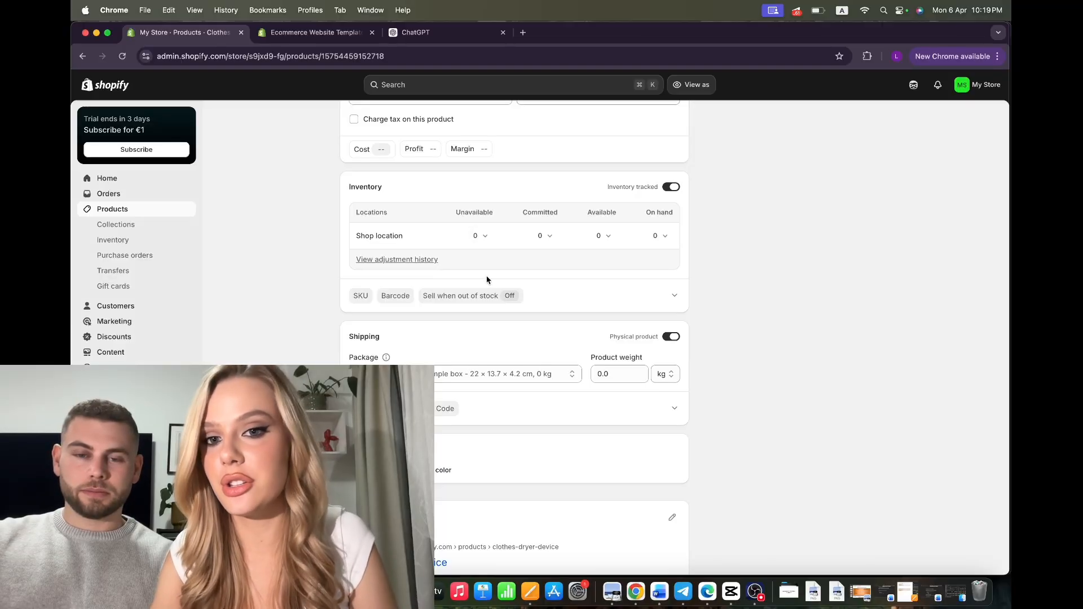
pyautogui.click(605, 235)
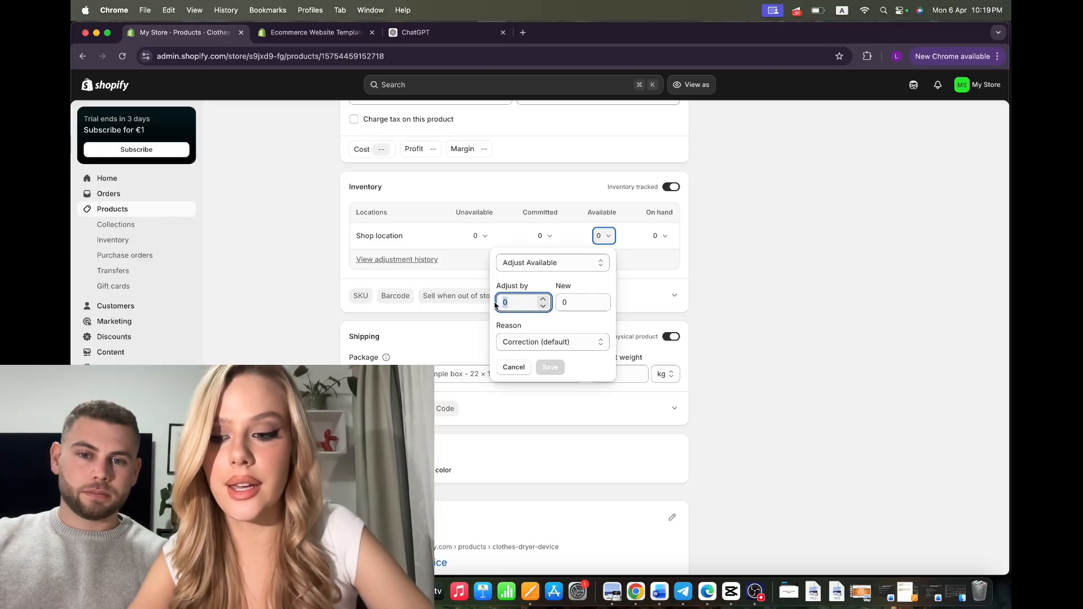
pyautogui.write('1000')
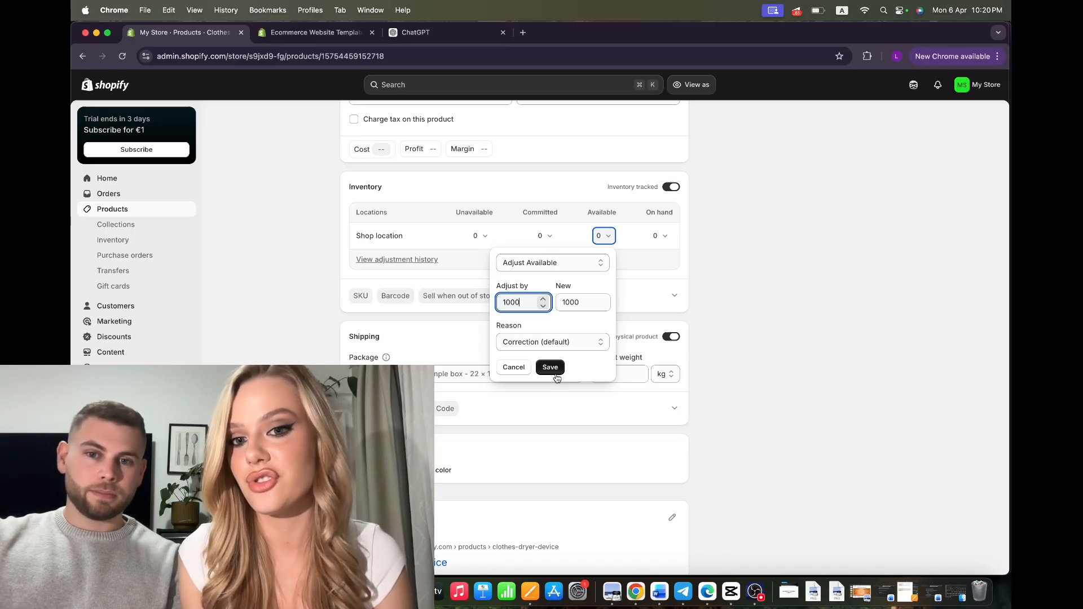
pyautogui.click(552, 369)
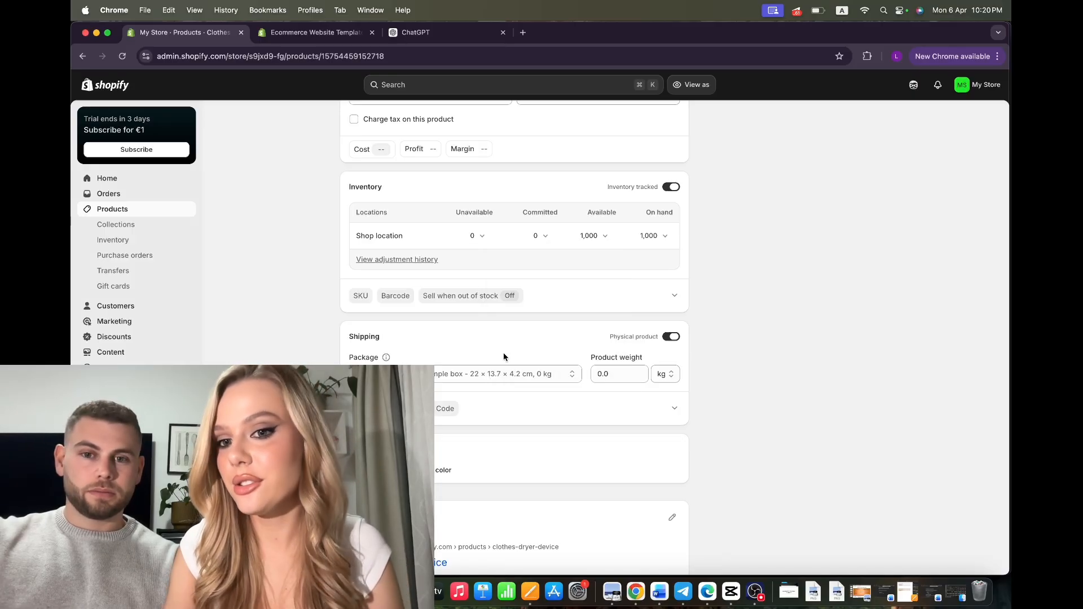
# Step: Allow the product to continue selling when out of stock and save the change
pyautogui.click(449, 303)
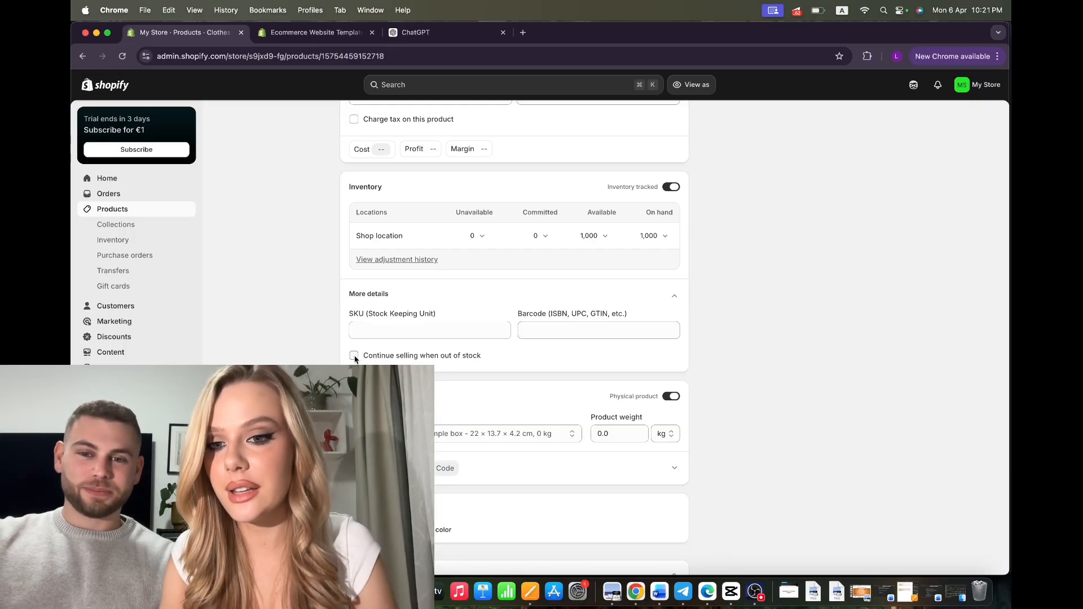
pyautogui.click(353, 356)
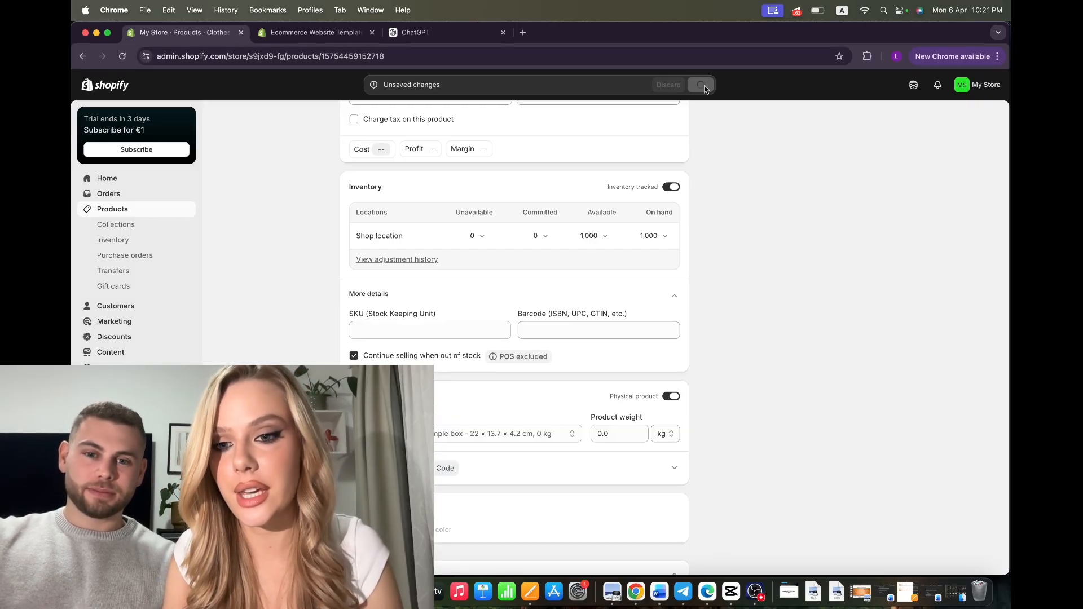
pyautogui.scroll(-2, 507, 476)
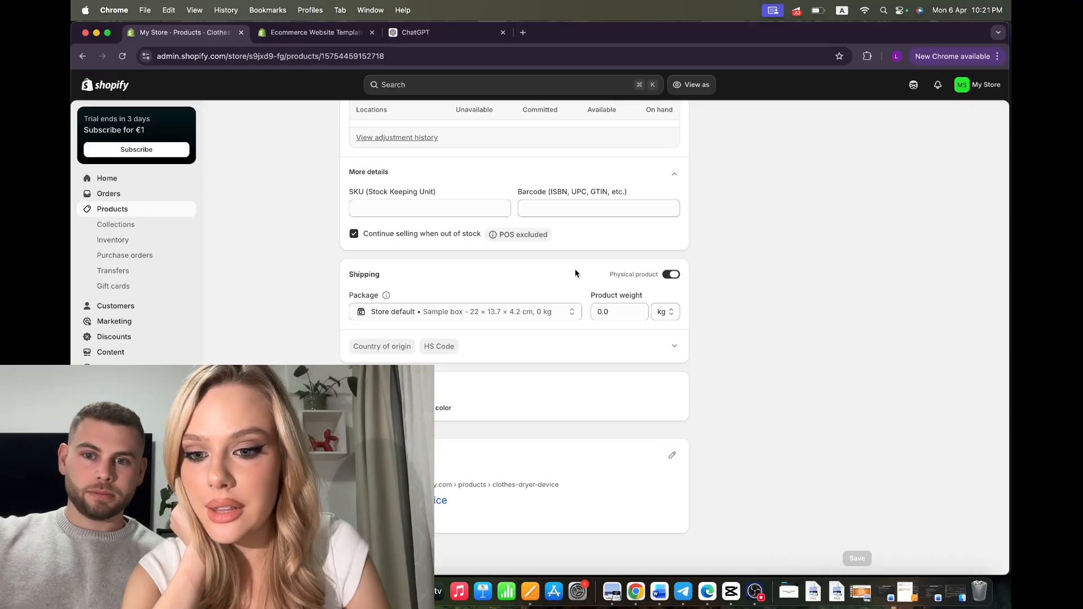
pyautogui.scroll(15, 566, 267)
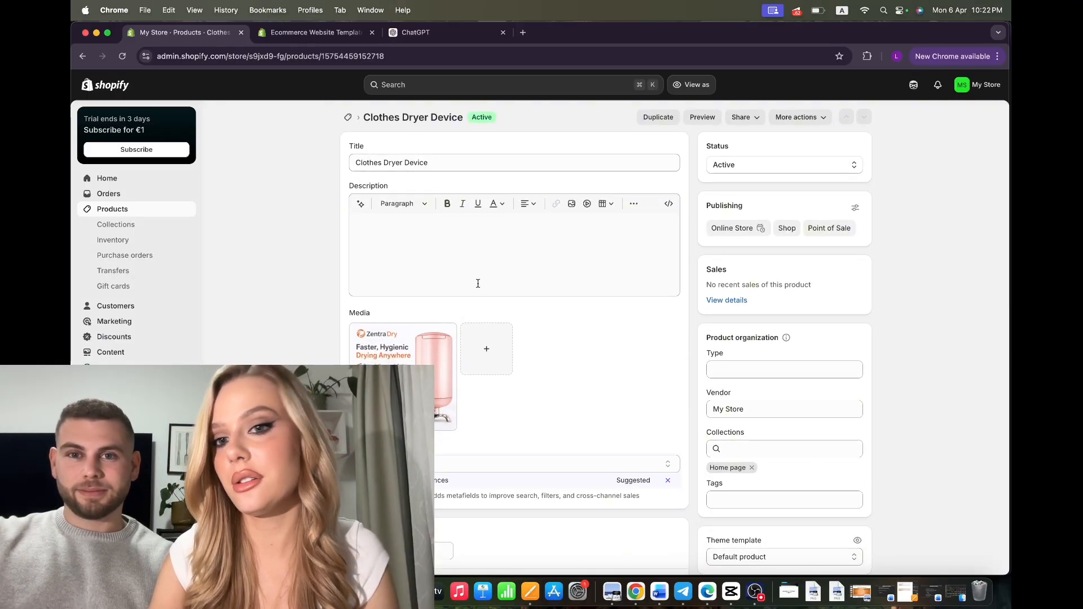
pyautogui.moveTo(391, 187); pyautogui.dragTo(337, 186)
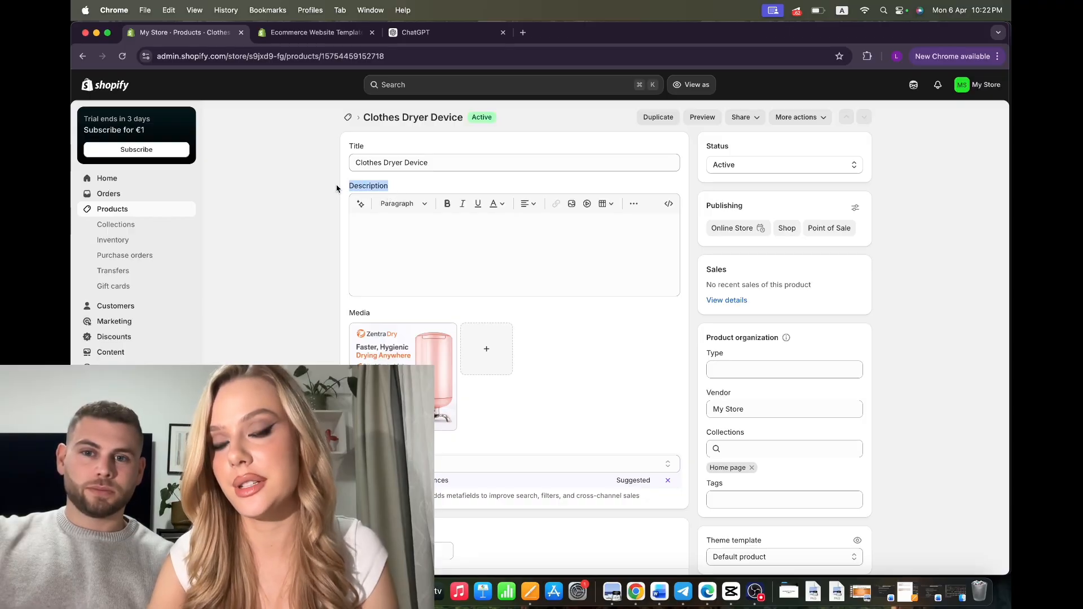
pyautogui.click(423, 221)
pyautogui.click(439, 295)
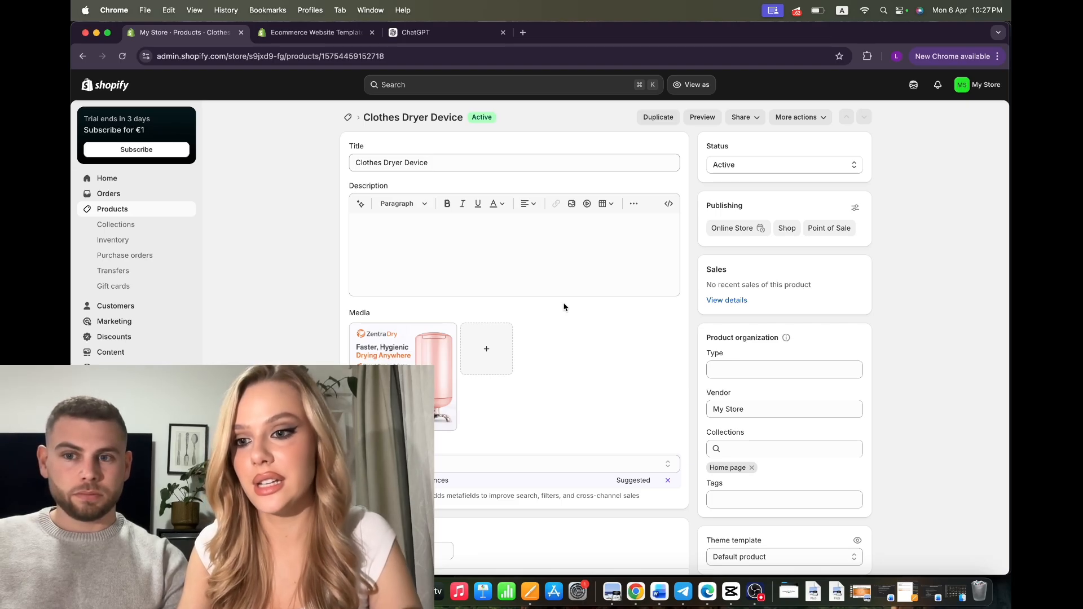
# Step: Open the pre-built-theme-alt-copy draft theme for editing and switch to its Default product template
pyautogui.click(118, 435)
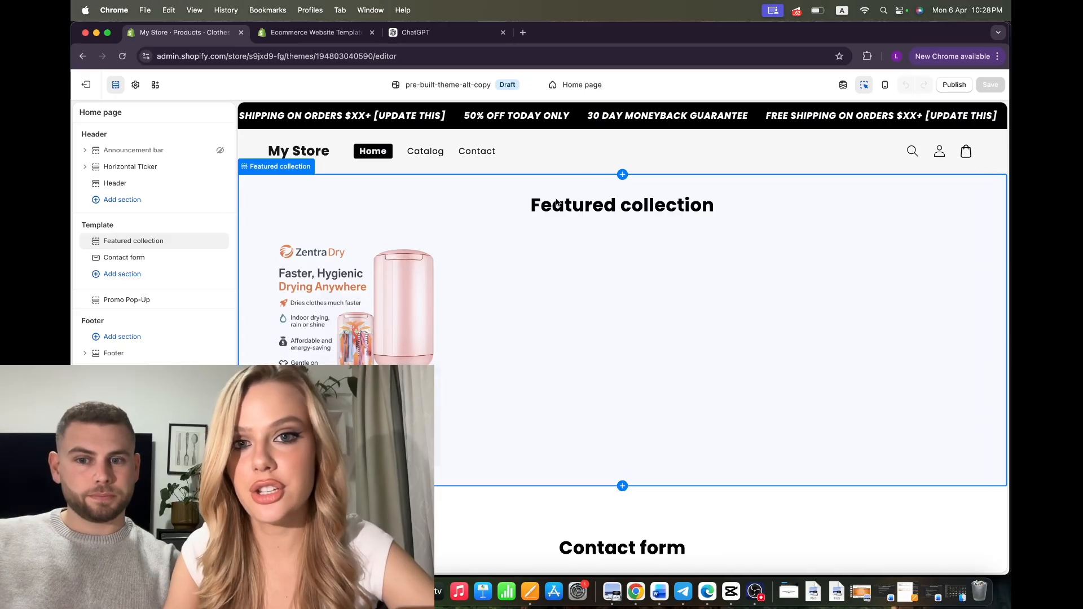
pyautogui.click(578, 85)
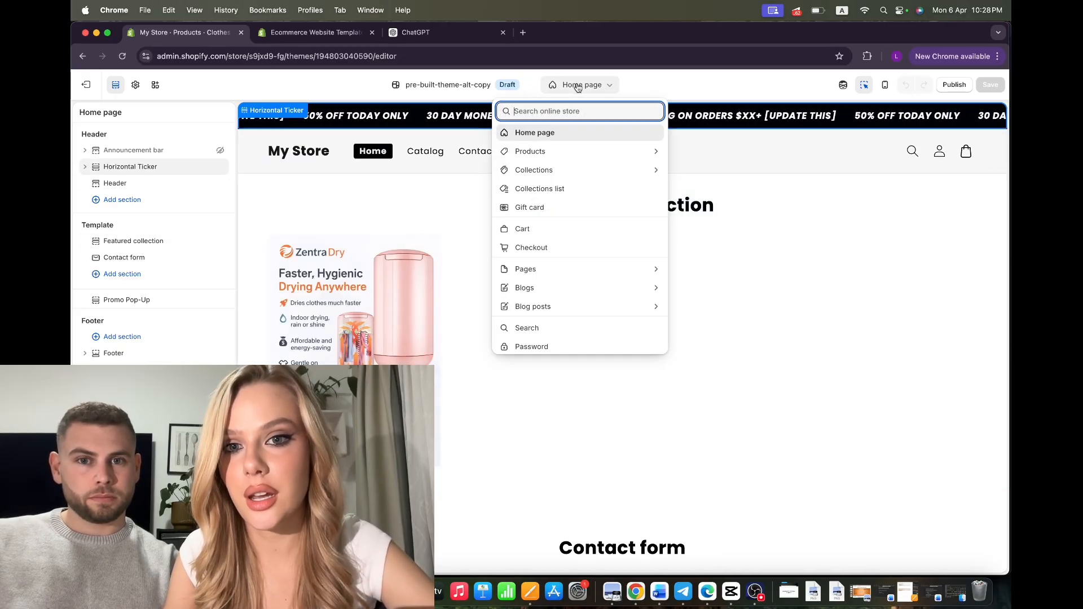
pyautogui.click(546, 153)
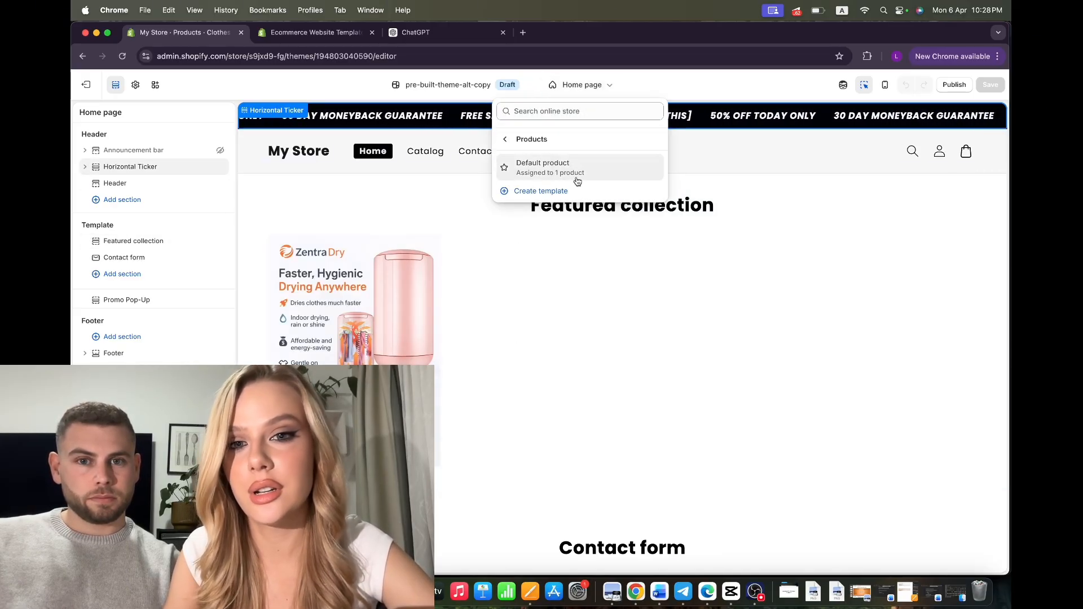
pyautogui.click(559, 172)
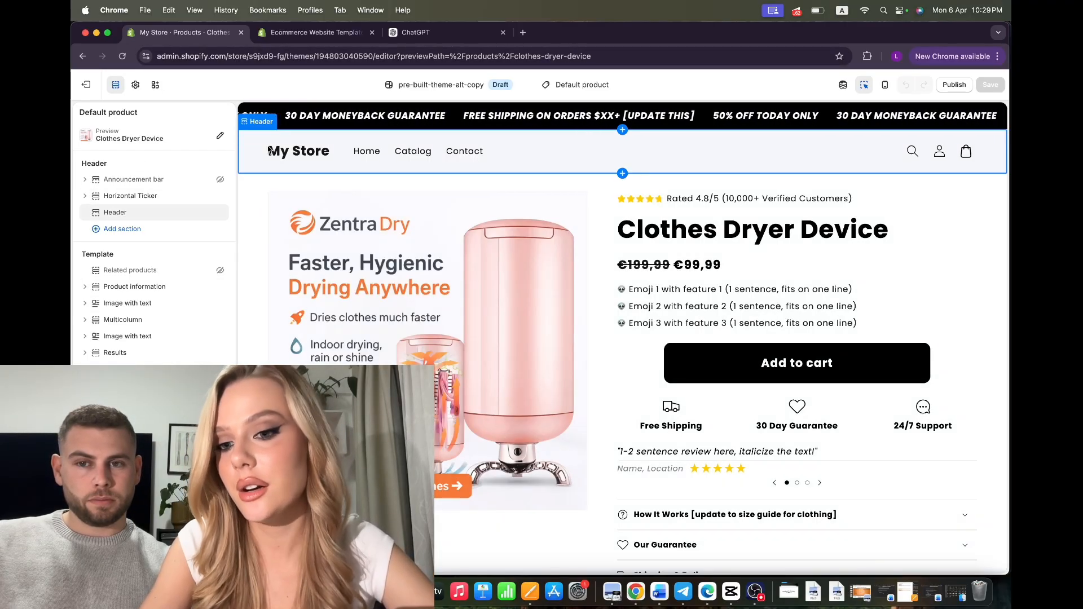
# Step: Look through the sections of the default product page and switch the preview to the mobile view
pyautogui.scroll(-15, 516, 323)
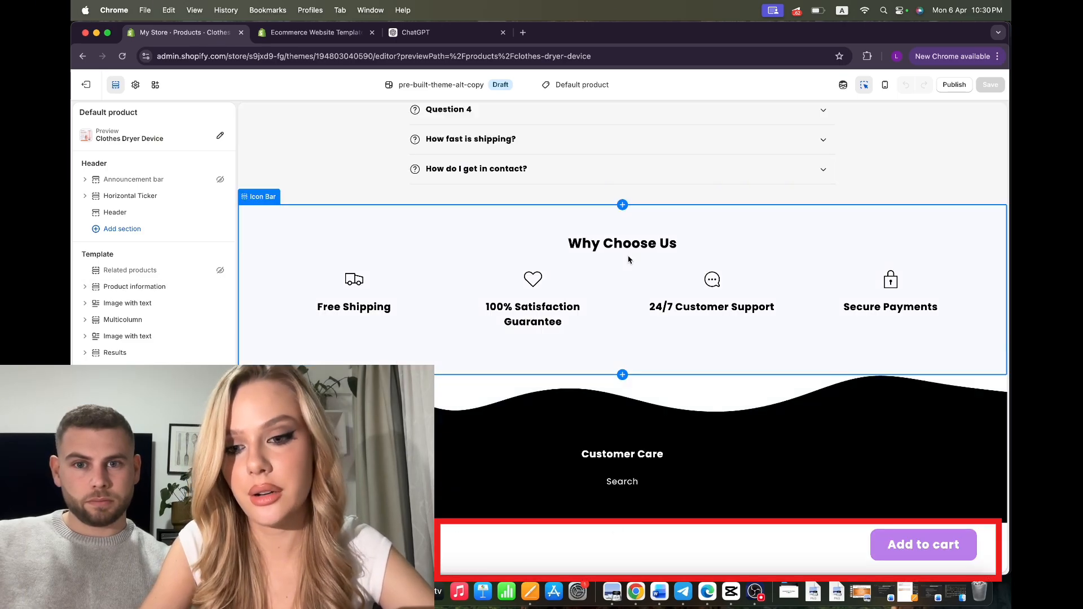
pyautogui.scroll(8, 630, 261)
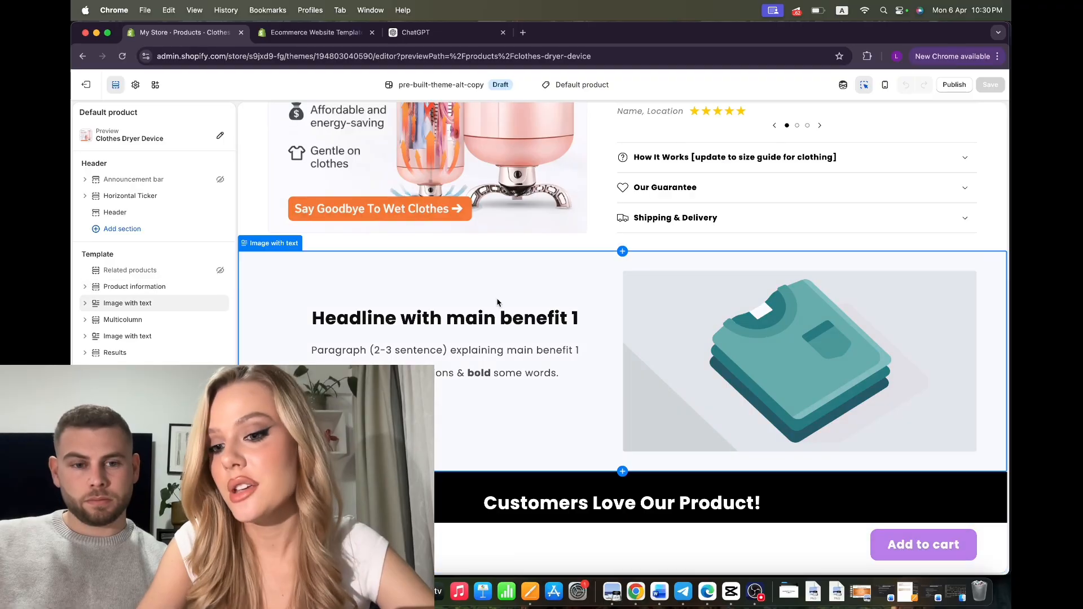
pyautogui.scroll(10, 497, 302)
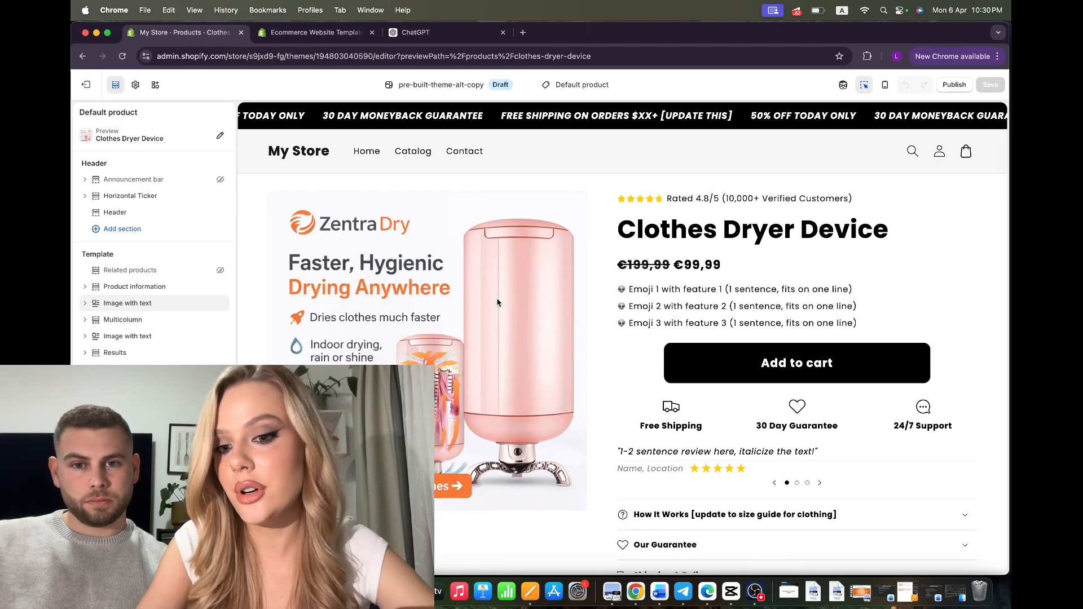
pyautogui.scroll(-4, 497, 303)
pyautogui.scroll(-4, 496, 303)
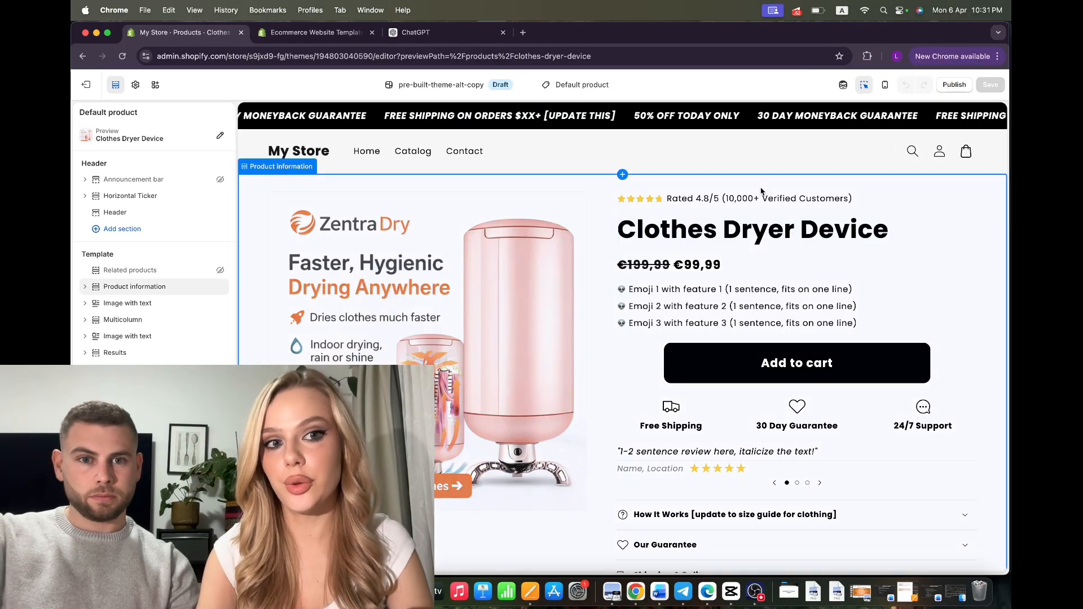
pyautogui.click(886, 85)
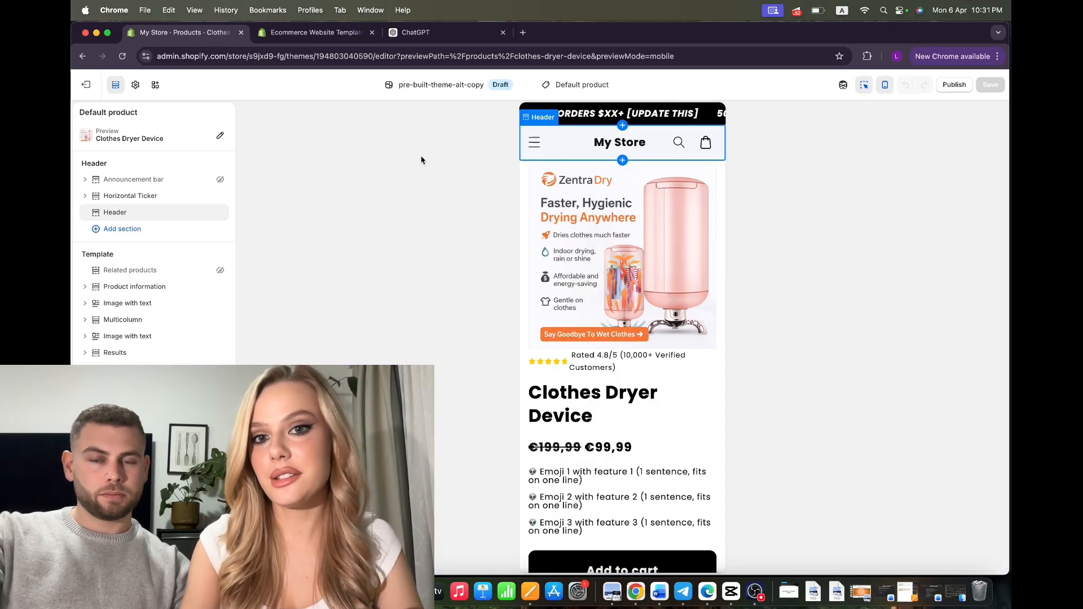
# Step: Set the uploaded ZentraDry image as the store logo in the theme settings and save the theme
pyautogui.click(136, 86)
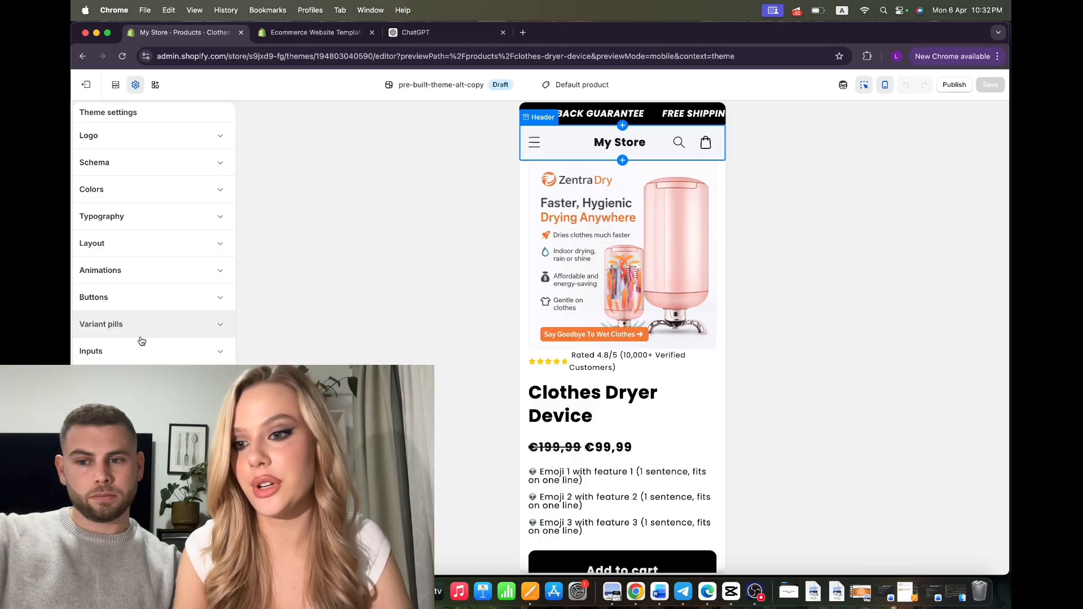
pyautogui.click(168, 139)
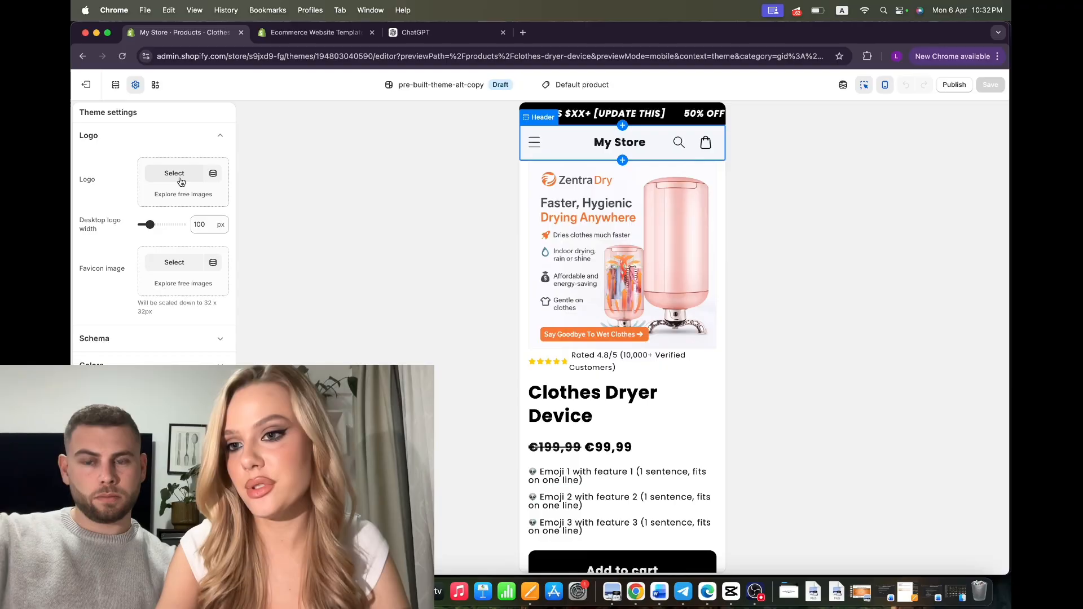
pyautogui.click(176, 174)
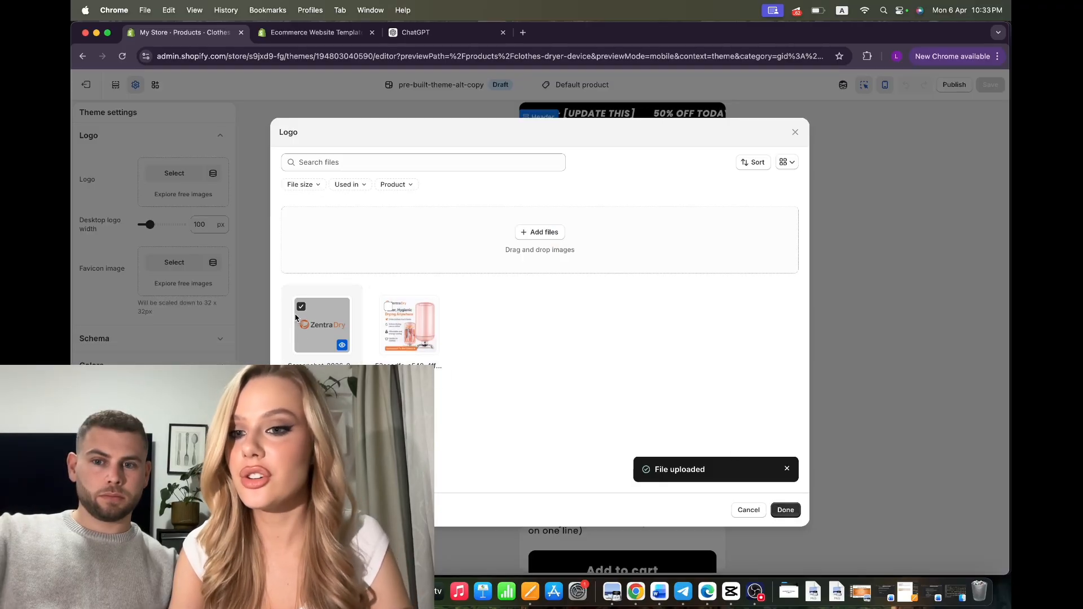
pyautogui.click(785, 509)
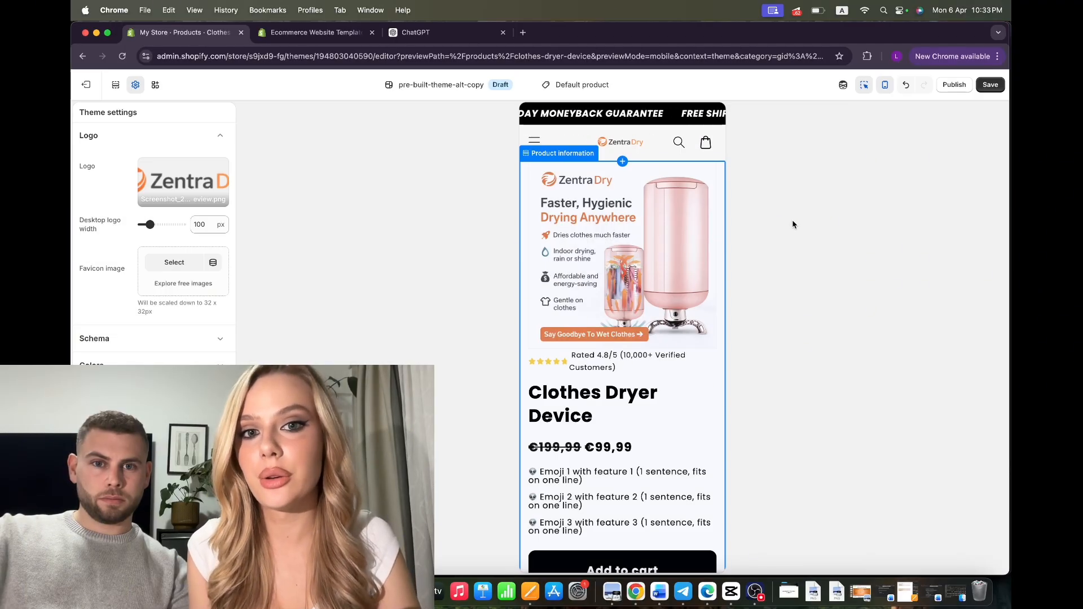
pyautogui.click(990, 85)
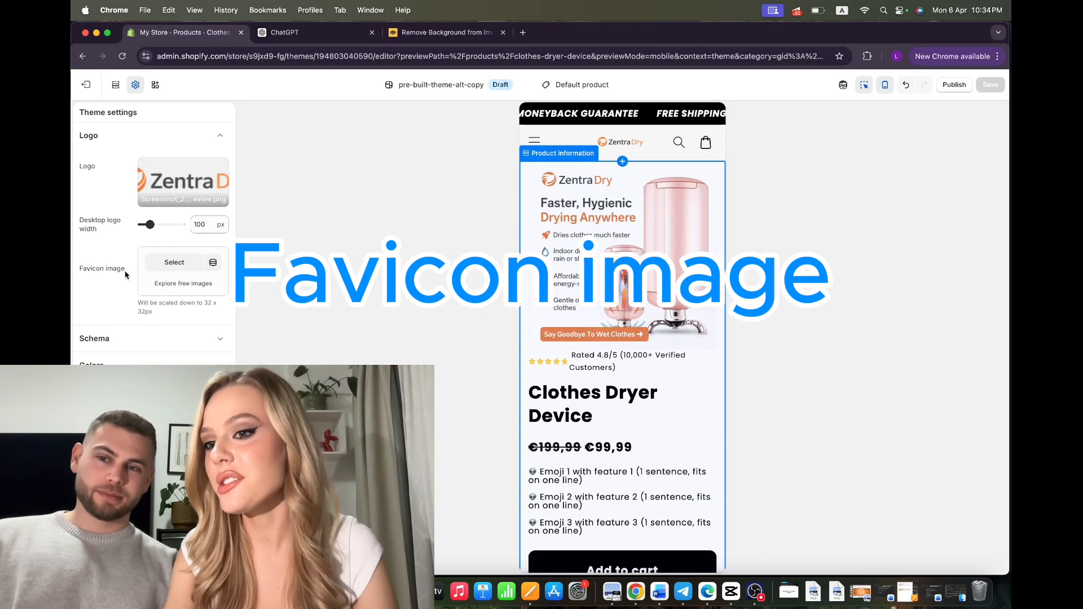
# Step: Switch to ChatGPT, attach the ZentraDry logo and request "Create a nice favicon for my store out of this logo"
pyautogui.moveTo(127, 275); pyautogui.dragTo(81, 276)
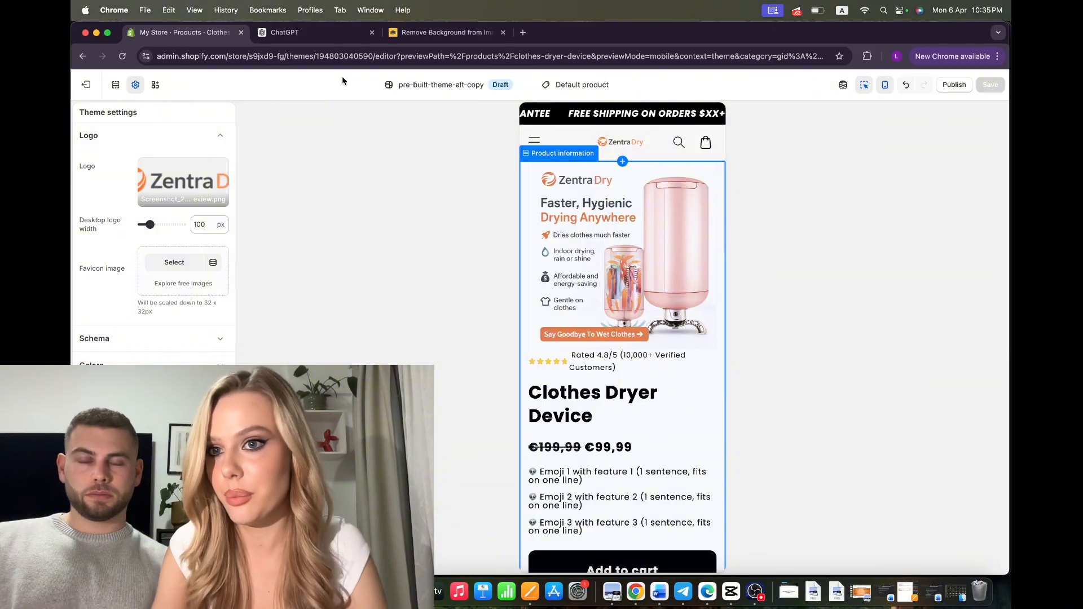
pyautogui.click(311, 33)
pyautogui.press('super+v')
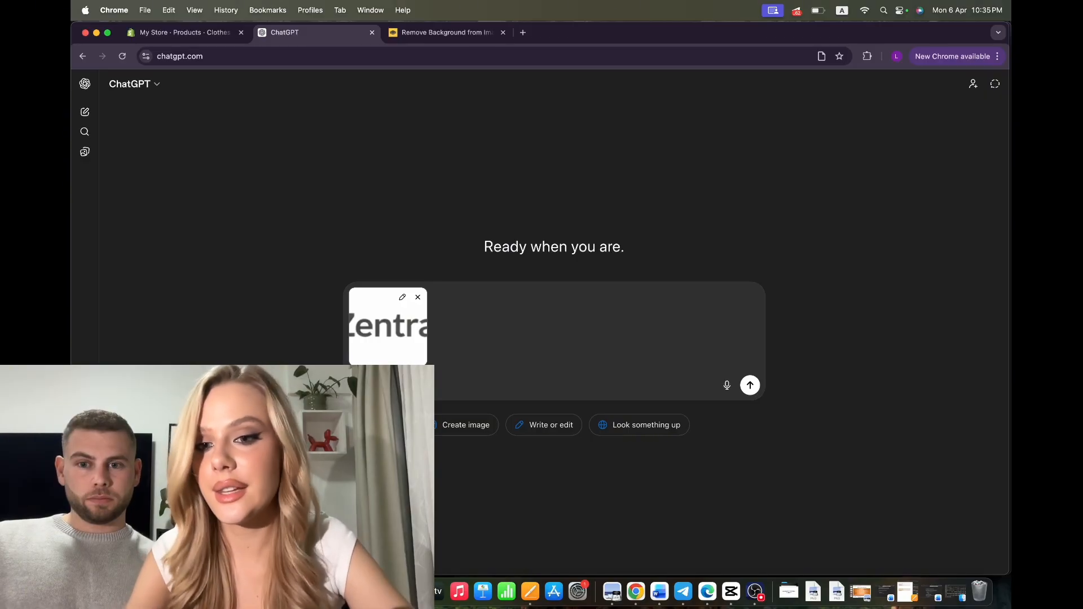
pyautogui.press('super+v')
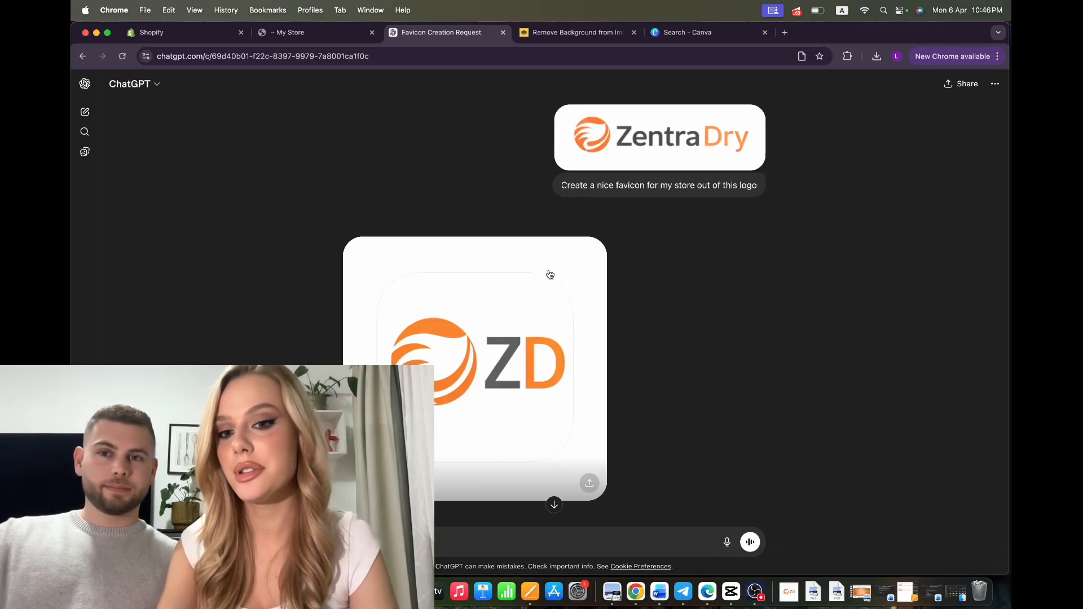
pyautogui.scroll(-3, 467, 400)
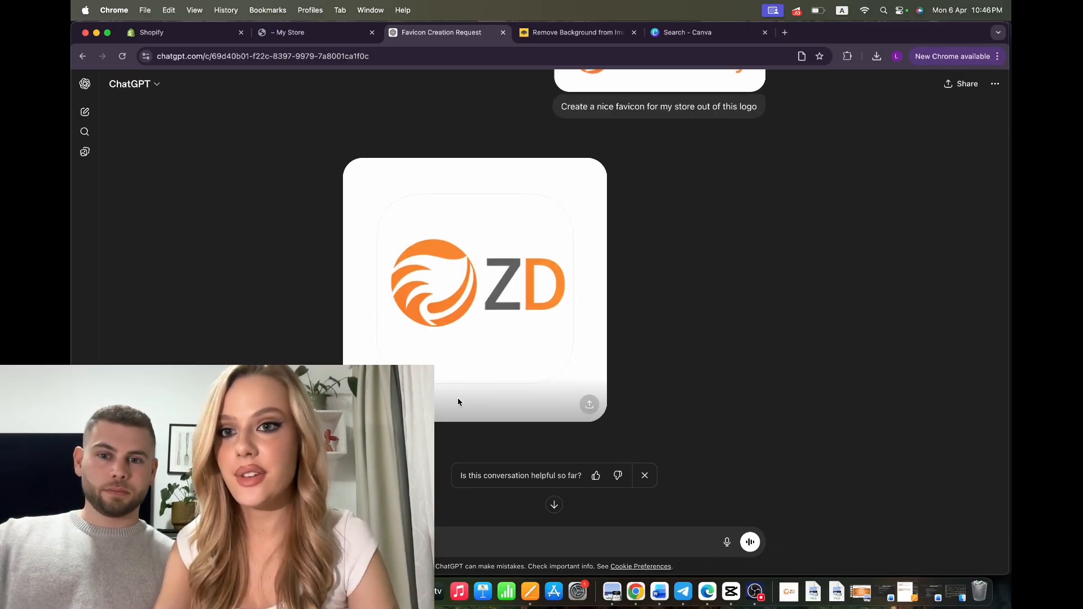
# Step: Return to the Shopify theme editor, check the favicon image setting and open the storefront view of the theme
pyautogui.click(177, 35)
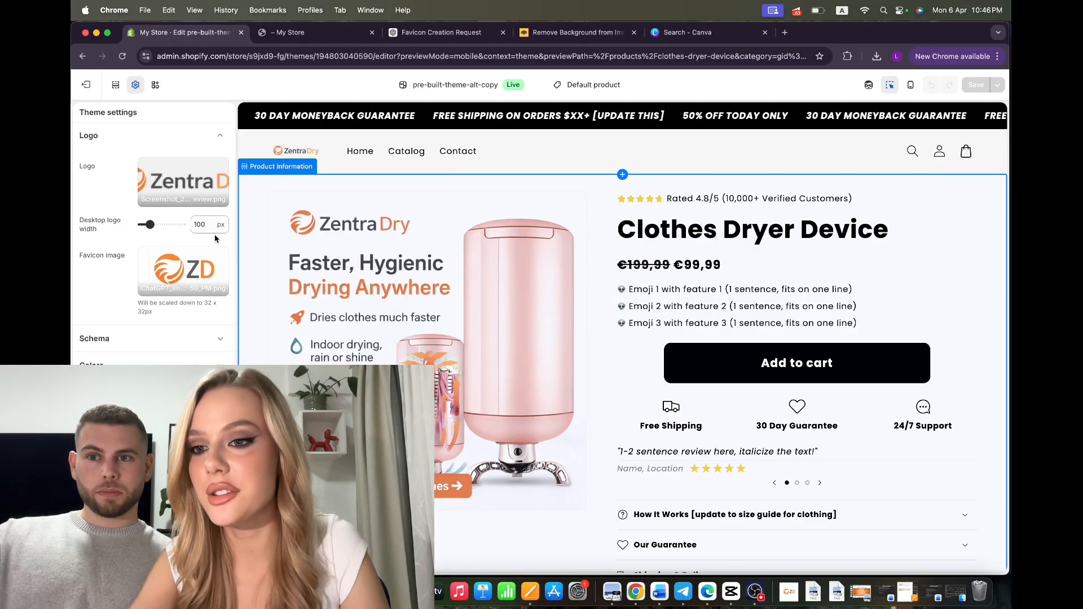
pyautogui.moveTo(182, 251)
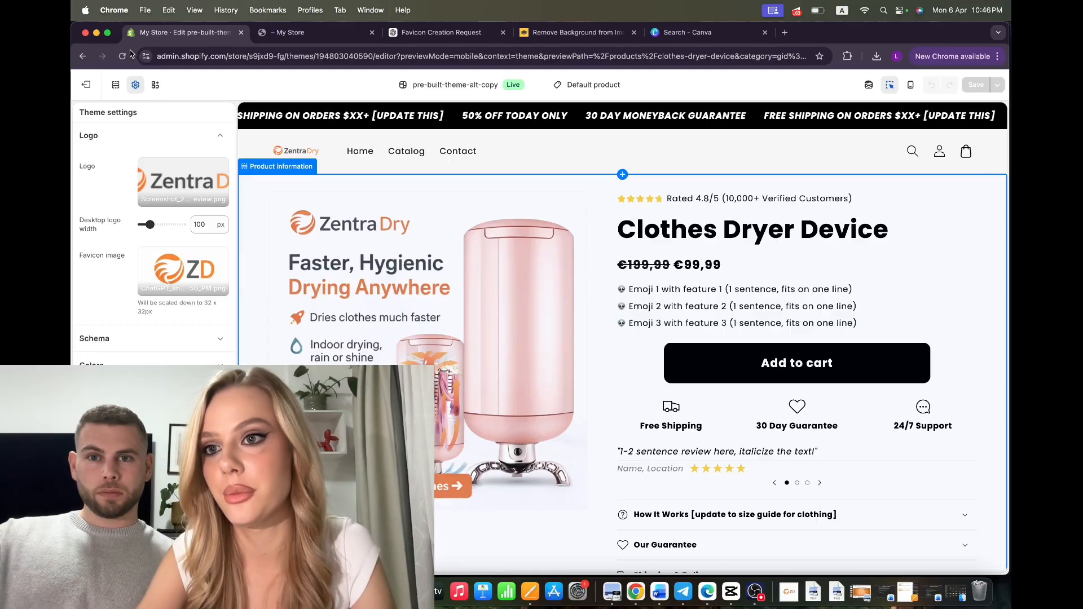
pyautogui.click(483, 86)
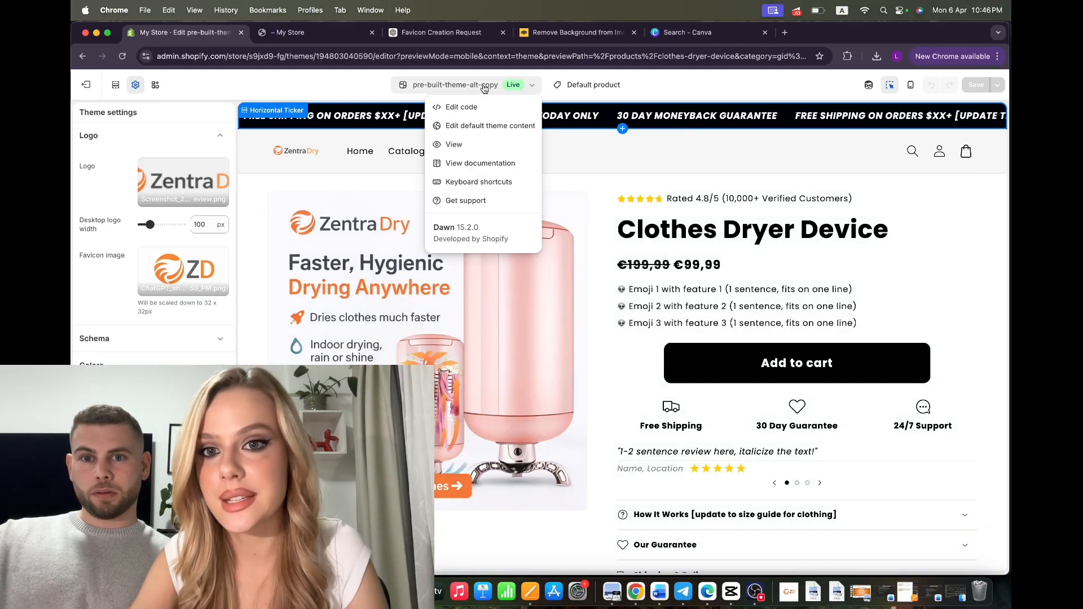
pyautogui.click(454, 145)
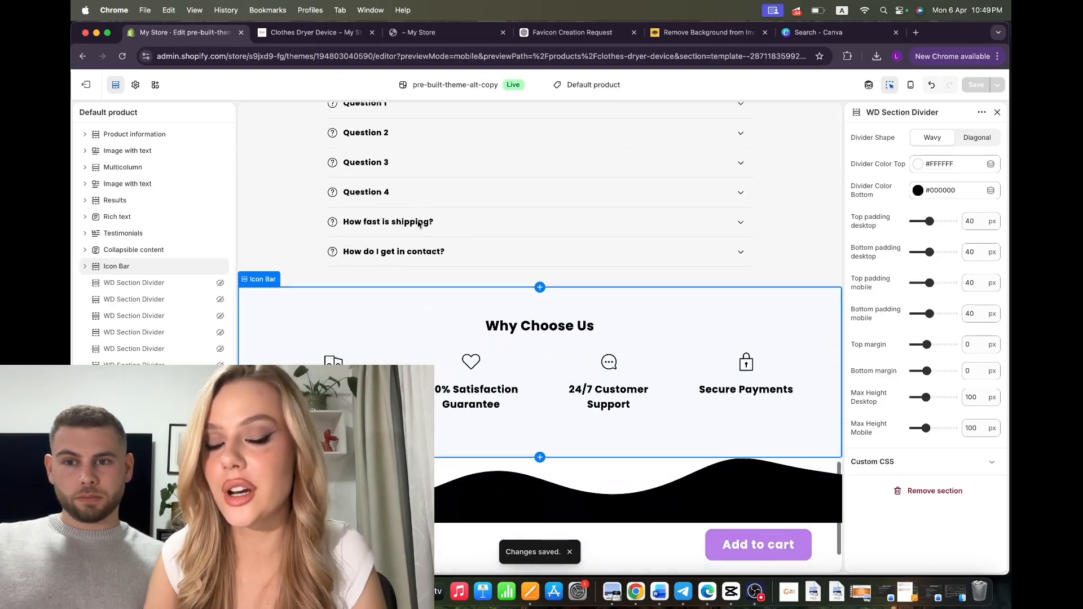
# Step: Open the Rating stars block in the Product information section and bring up its stars color for editing
pyautogui.scroll(20, 418, 225)
pyautogui.scroll(2, 113, 334)
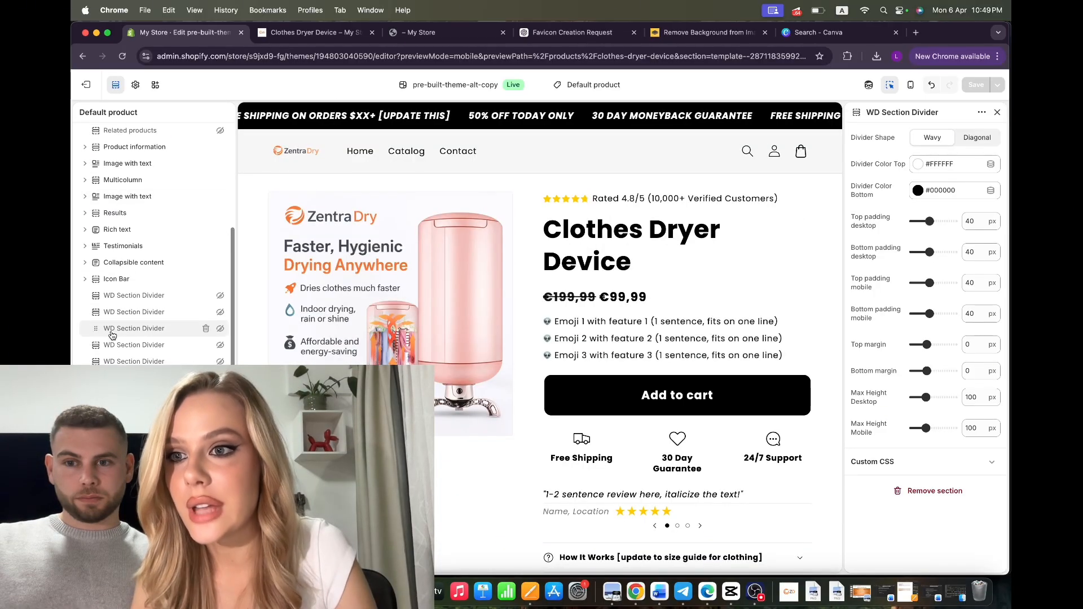
pyautogui.scroll(-1, 113, 336)
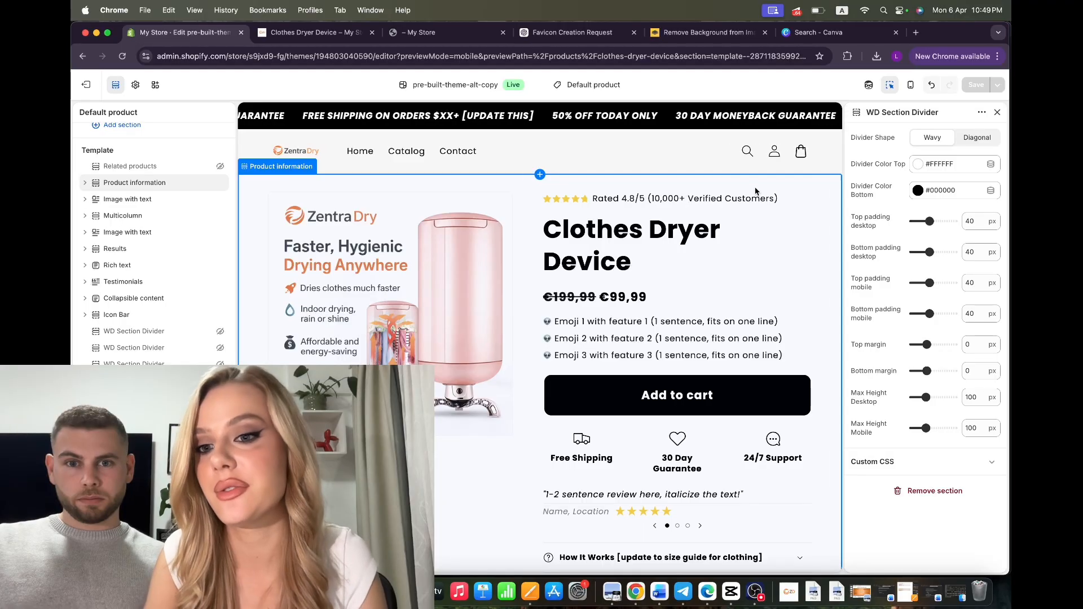
pyautogui.click(136, 182)
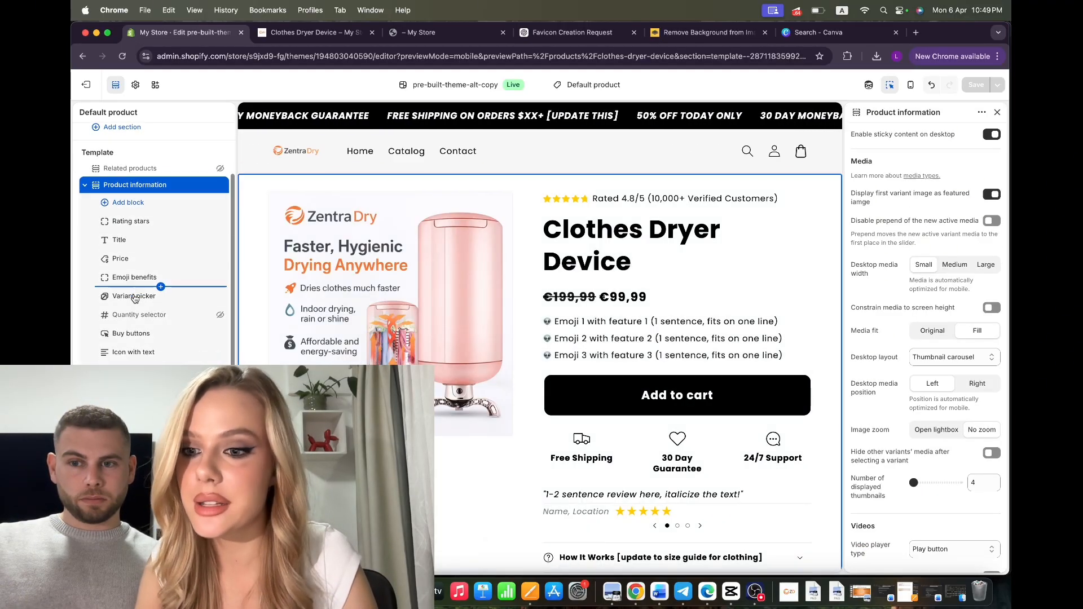
pyautogui.scroll(-2, 135, 271)
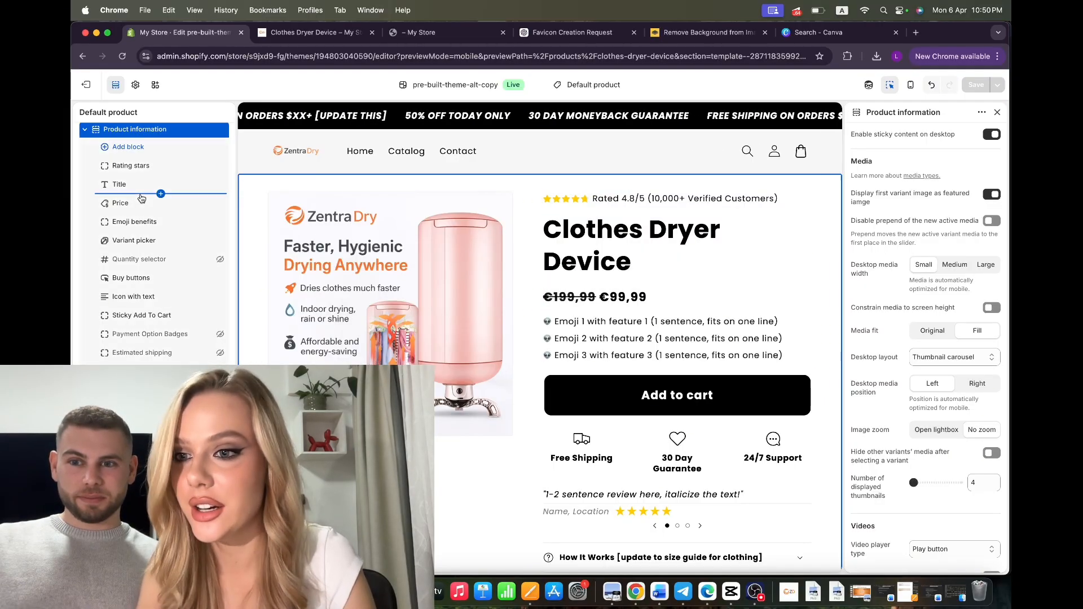
pyautogui.click(133, 167)
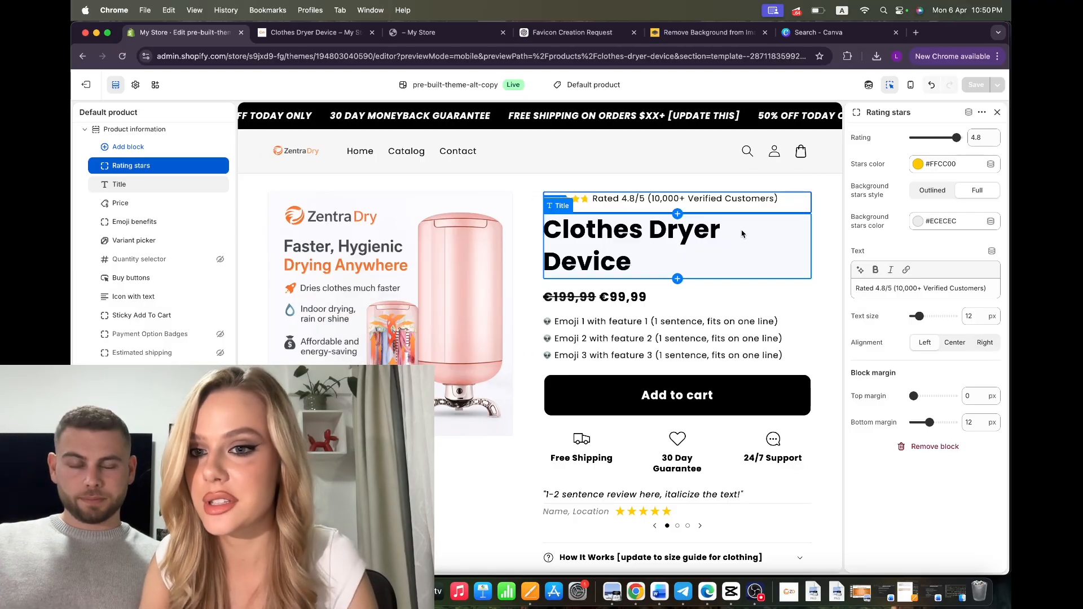
pyautogui.click(941, 164)
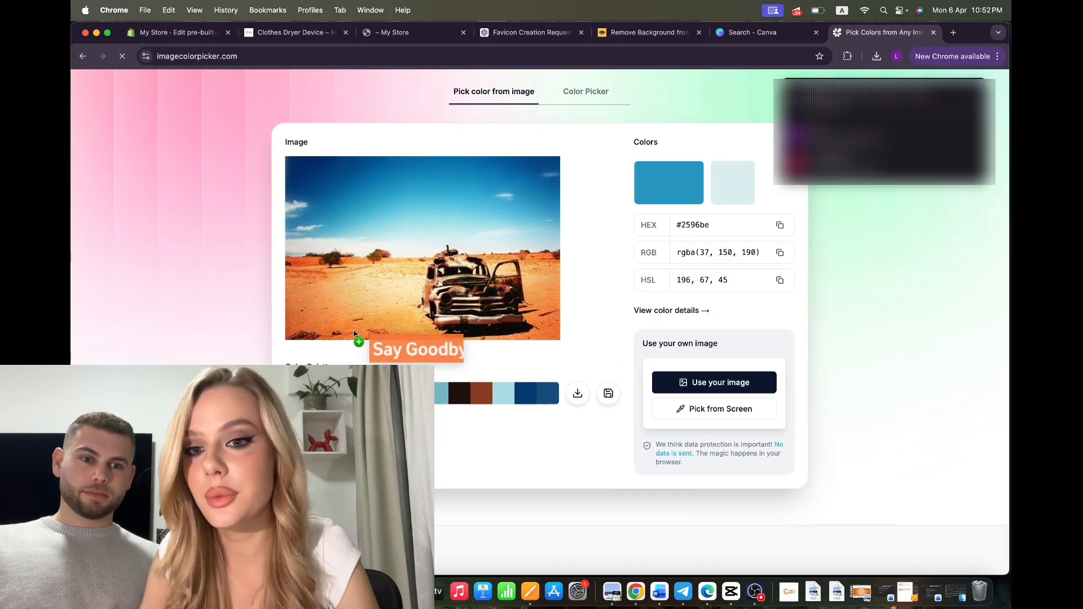
# Step: Load the orange banner crop into imagecolorpicker.com, open its orange color and select the HEX code #f57937
pyautogui.moveTo(363, 345); pyautogui.dragTo(365, 279)
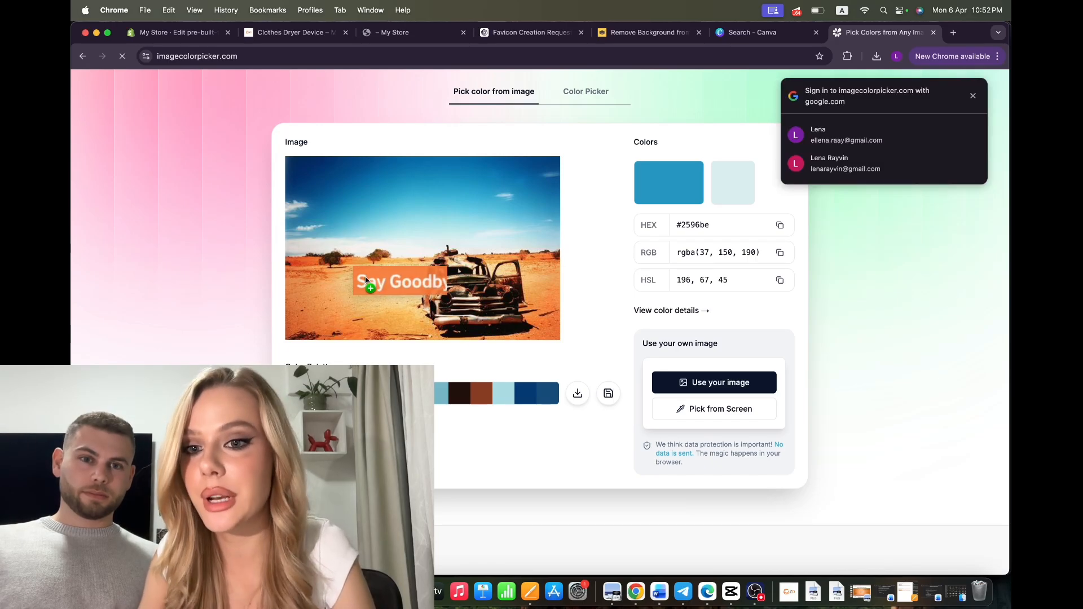
pyautogui.moveTo(366, 278); pyautogui.dragTo(365, 276)
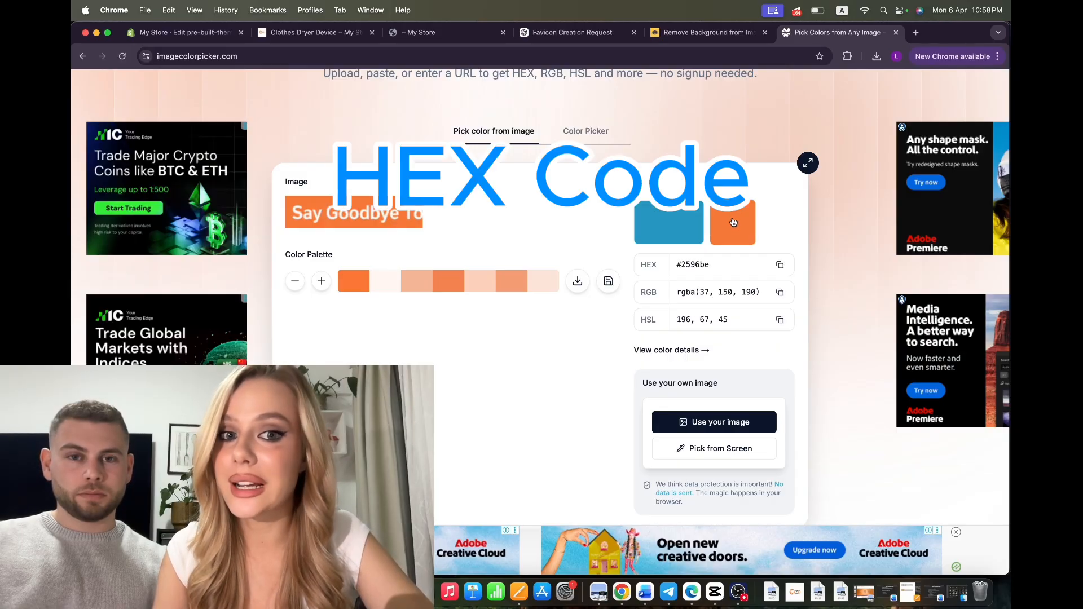
pyautogui.click(733, 215)
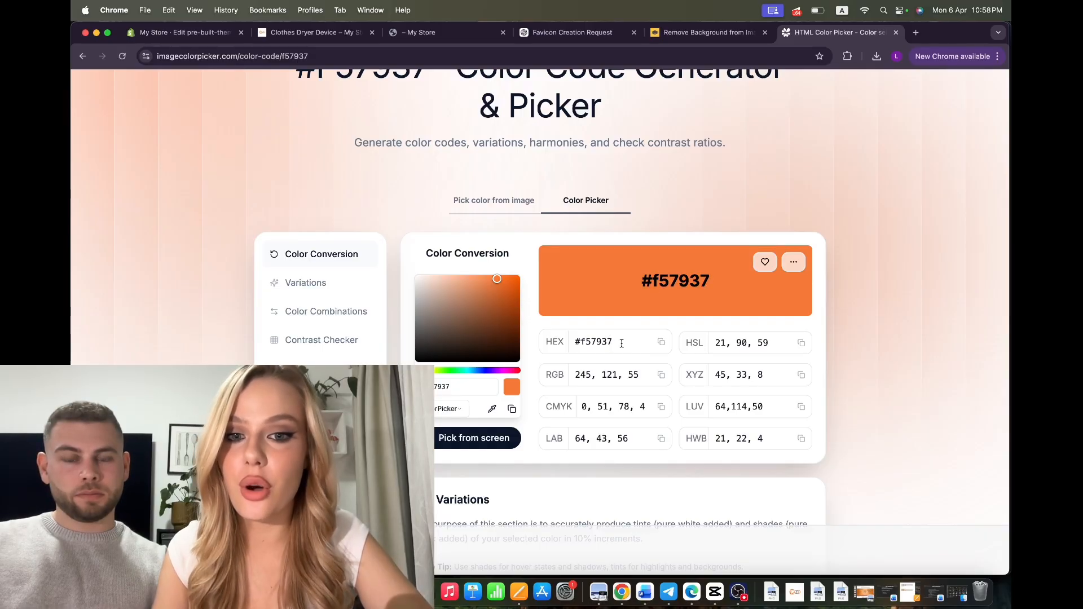
pyautogui.moveTo(621, 344); pyautogui.dragTo(565, 340)
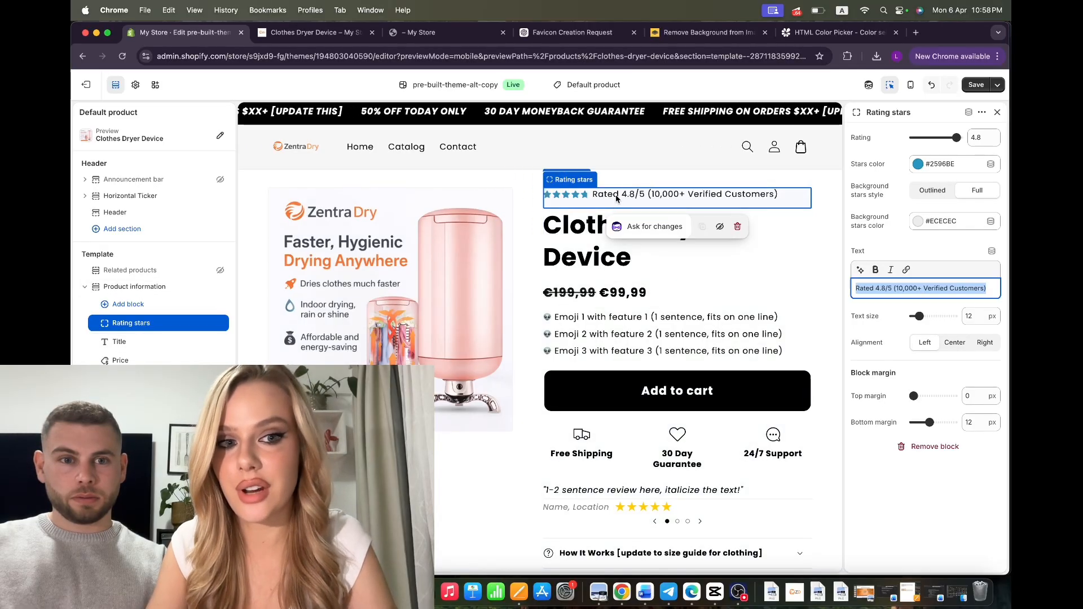
# Step: Set the stars color of the Rating stars block to F57937 in the theme editor and save
pyautogui.click(931, 168)
pyautogui.doubleClick(943, 281)
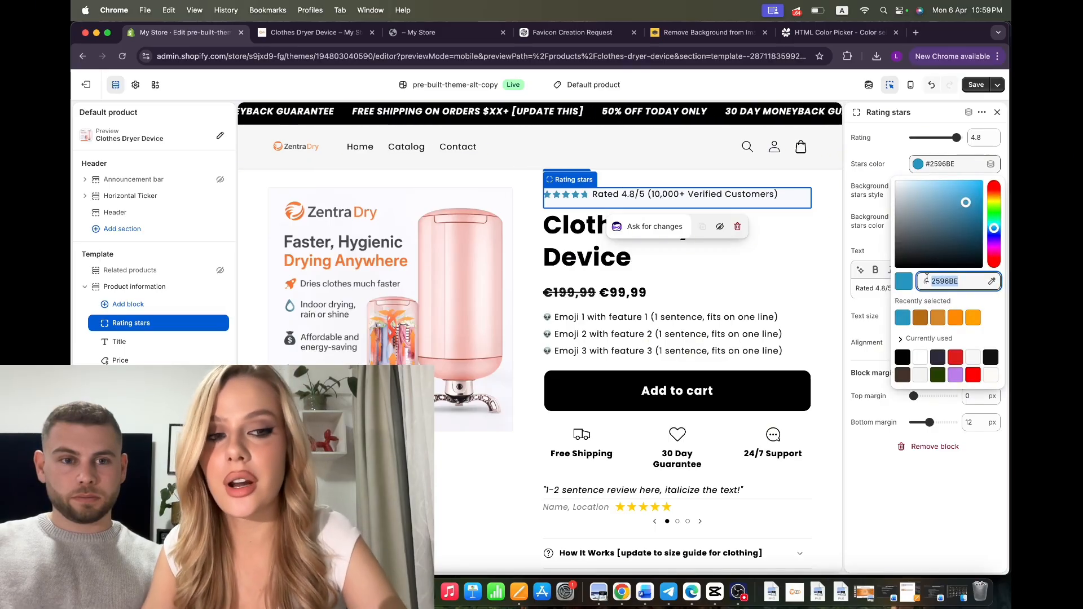
pyautogui.write('F57937')
pyautogui.press('Return')
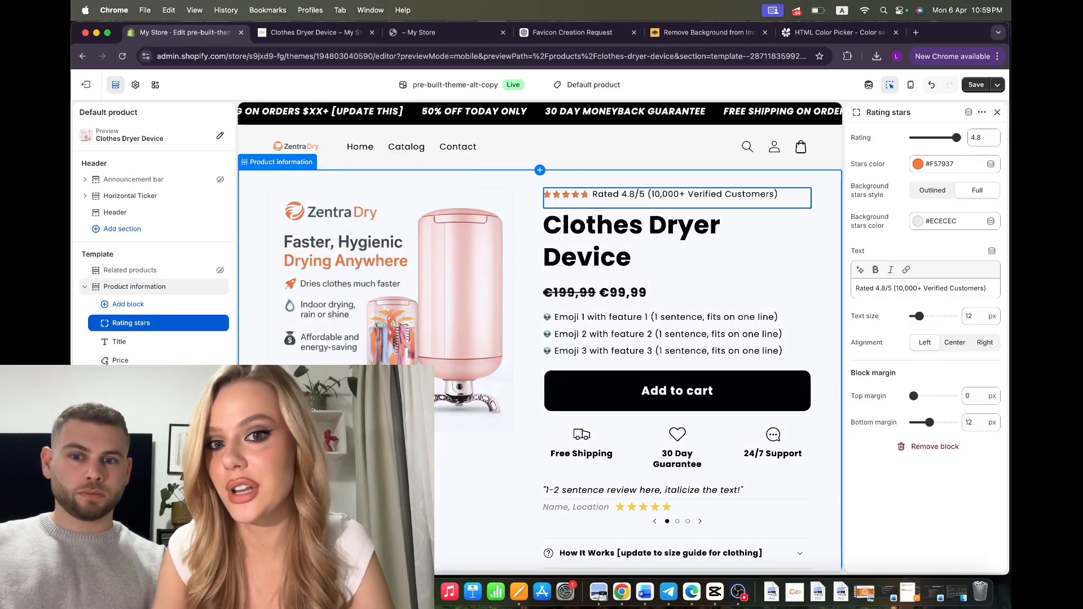
pyautogui.click(975, 86)
# Step: Change the Rating stars text to "10,000+ Happy Customers"
pyautogui.tripleClick(981, 287)
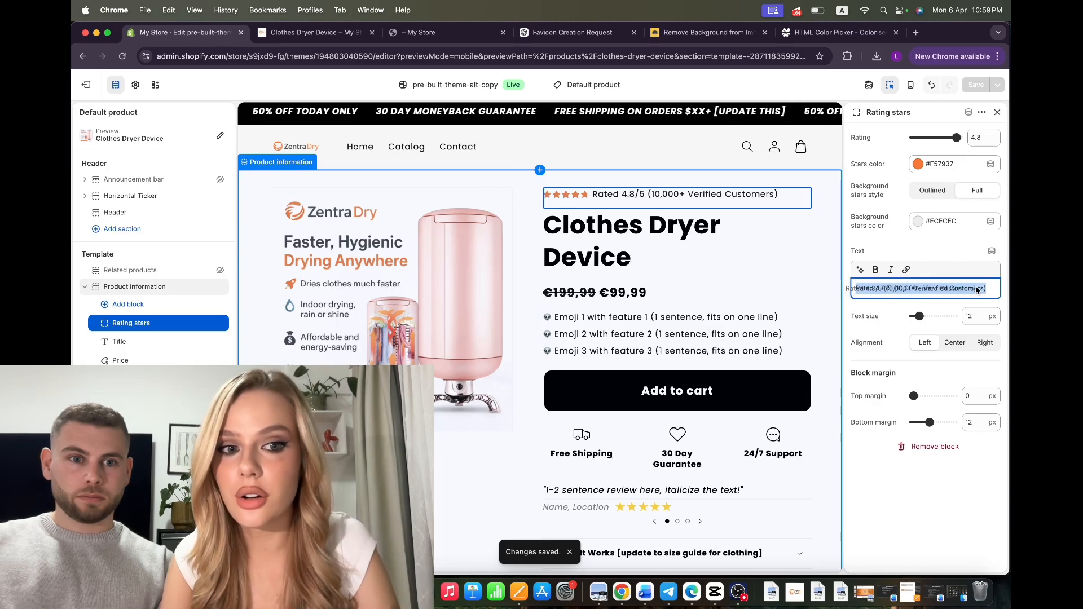
pyautogui.click(978, 286)
pyautogui.press('BackSpace')
pyautogui.press('BackSpace')
pyautogui.press('BackSpace')
pyautogui.press('BackSpace')
pyautogui.press('BackSpace')
pyautogui.press('BackSpace')
pyautogui.press('BackSpace')
pyautogui.press('BackSpace')
pyautogui.press('BackSpace')
pyautogui.press('BackSpace')
pyautogui.press('BackSpace')
pyautogui.press('BackSpace')
pyautogui.press('BackSpace')
pyautogui.press('BackSpace')
pyautogui.press('BackSpace')
pyautogui.press('BackSpace')
pyautogui.press('BackSpace')
pyautogui.press('BackSpace')
pyautogui.press('BackSpace')
pyautogui.press('BackSpace')
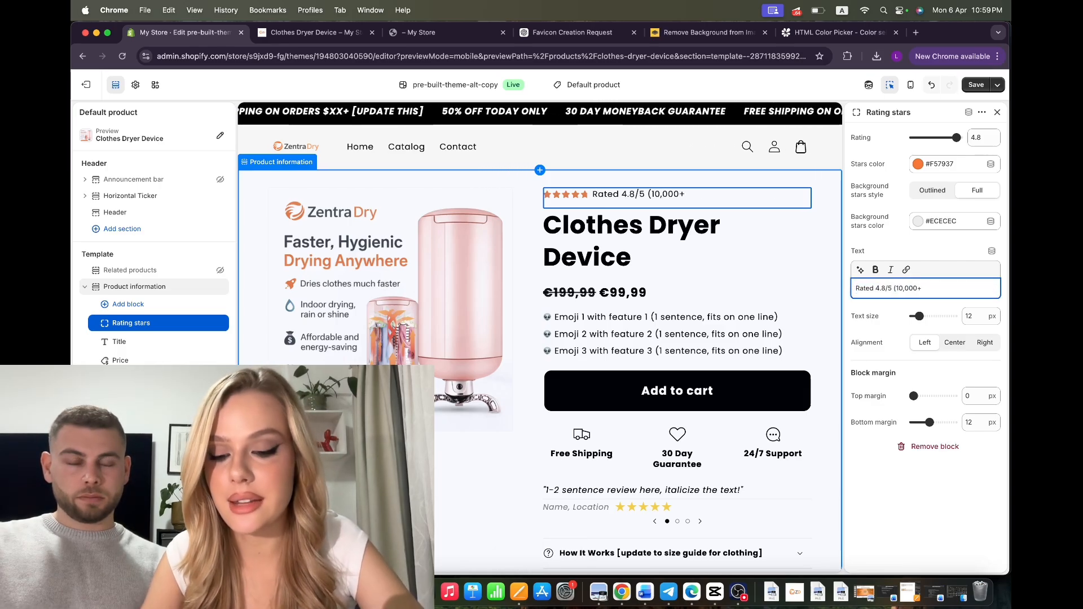
pyautogui.write('+ Ha')
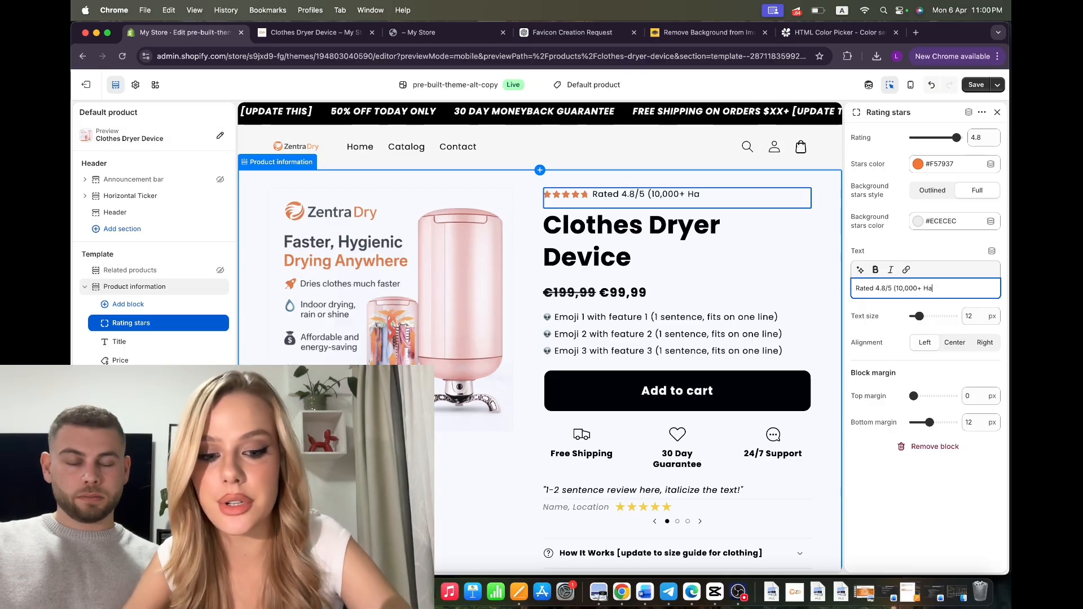
pyautogui.write('ppy Customers')
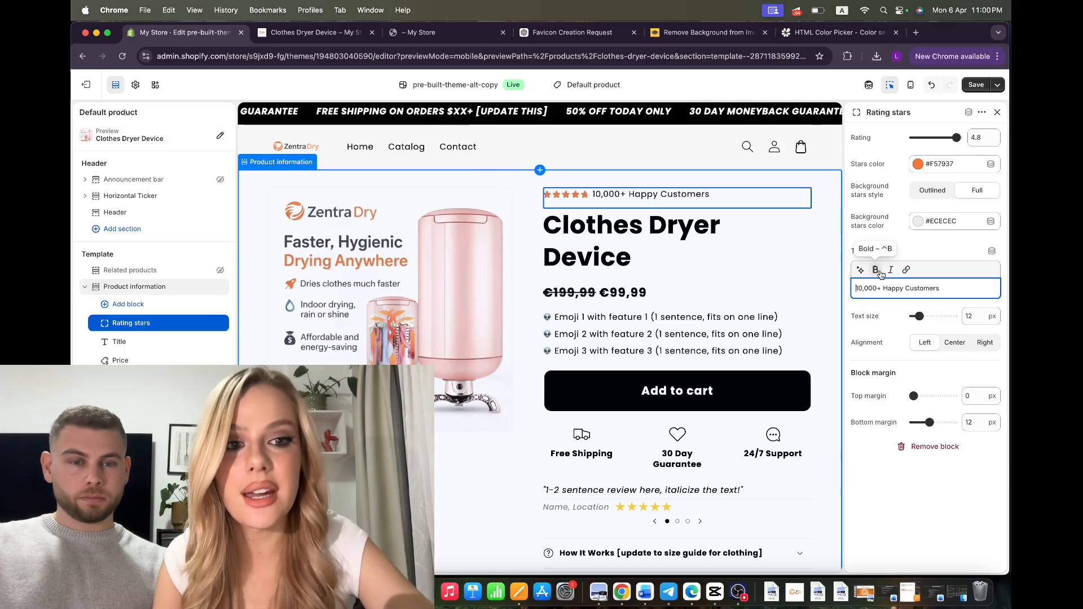
pyautogui.click(954, 288)
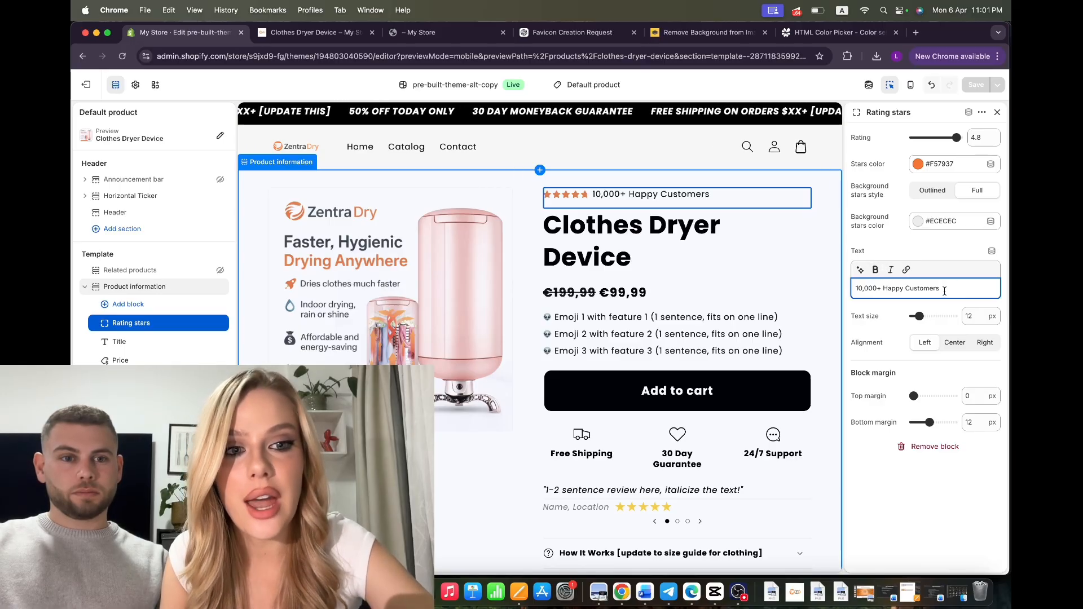
# Step: Make the rating text bold and italic, try a 15 px text size and set it back to 12 px
pyautogui.moveTo(944, 290); pyautogui.dragTo(854, 289)
pyautogui.click(876, 269)
pyautogui.click(890, 270)
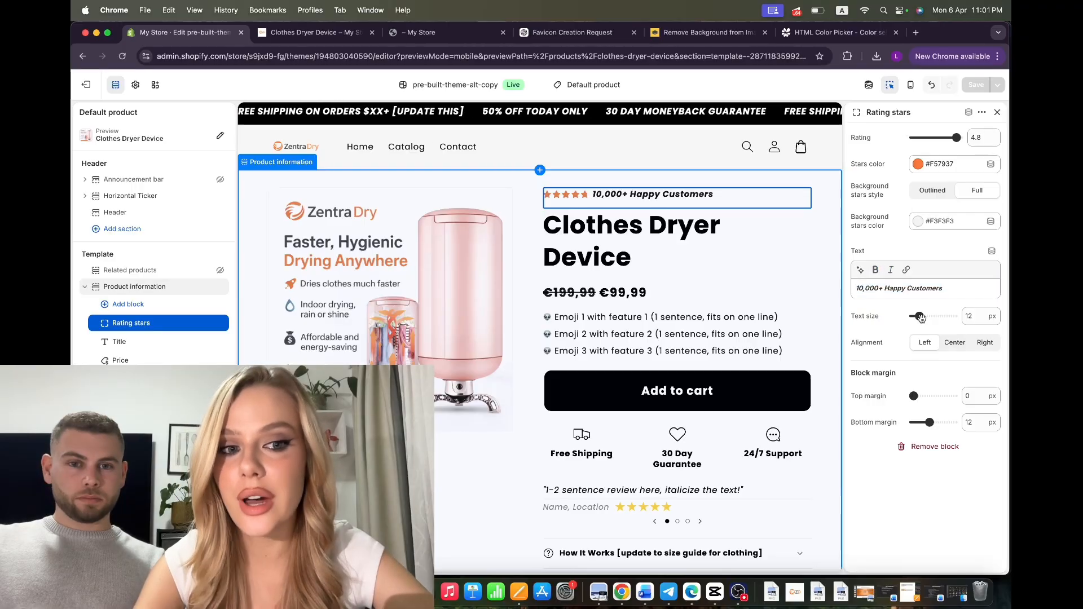
pyautogui.moveTo(921, 318); pyautogui.dragTo(928, 317)
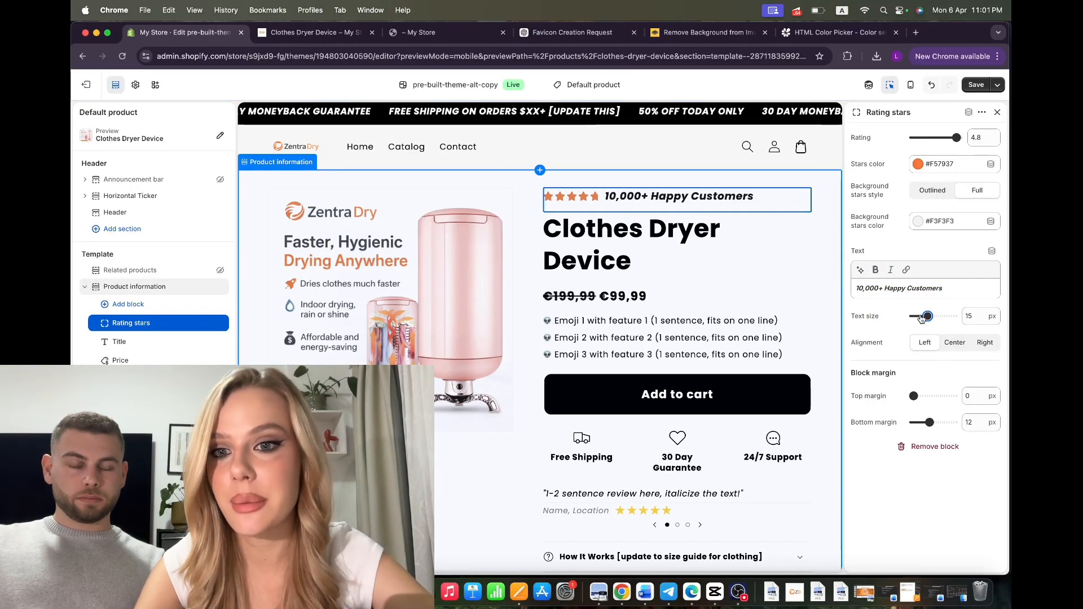
pyautogui.click(920, 318)
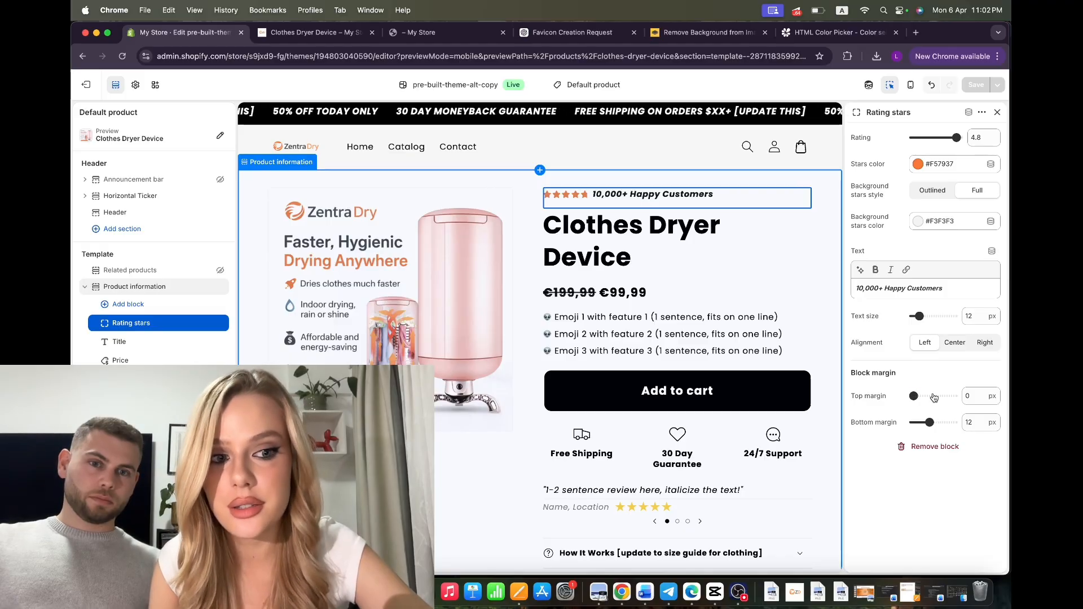
# Step: Try a 27 px bottom margin on the Rating stars block and reduce it to 9 px
pyautogui.click(933, 423)
pyautogui.click(948, 423)
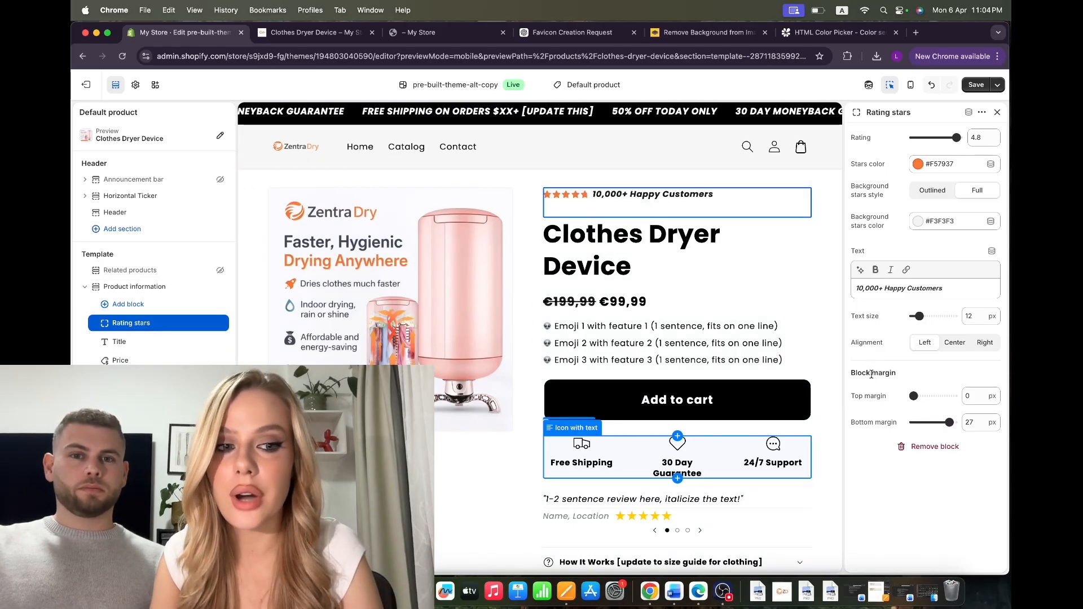
pyautogui.moveTo(949, 422); pyautogui.dragTo(925, 422)
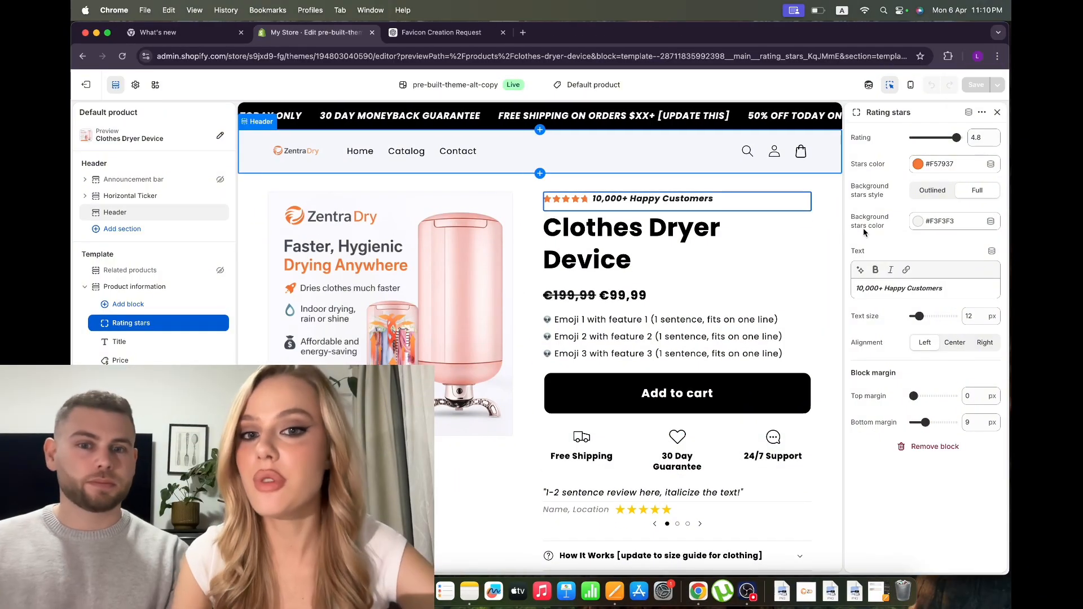
# Step: Switch the theme preview to the mobile view and check the product page layout
pyautogui.click(911, 88)
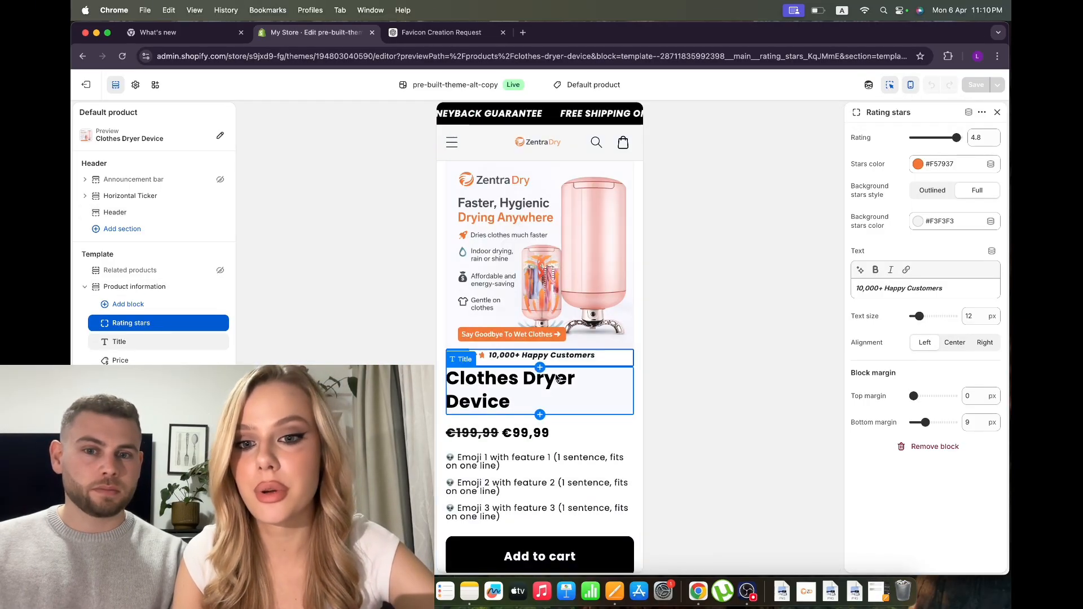
pyautogui.scroll(-2, 557, 379)
pyautogui.scroll(2, 579, 284)
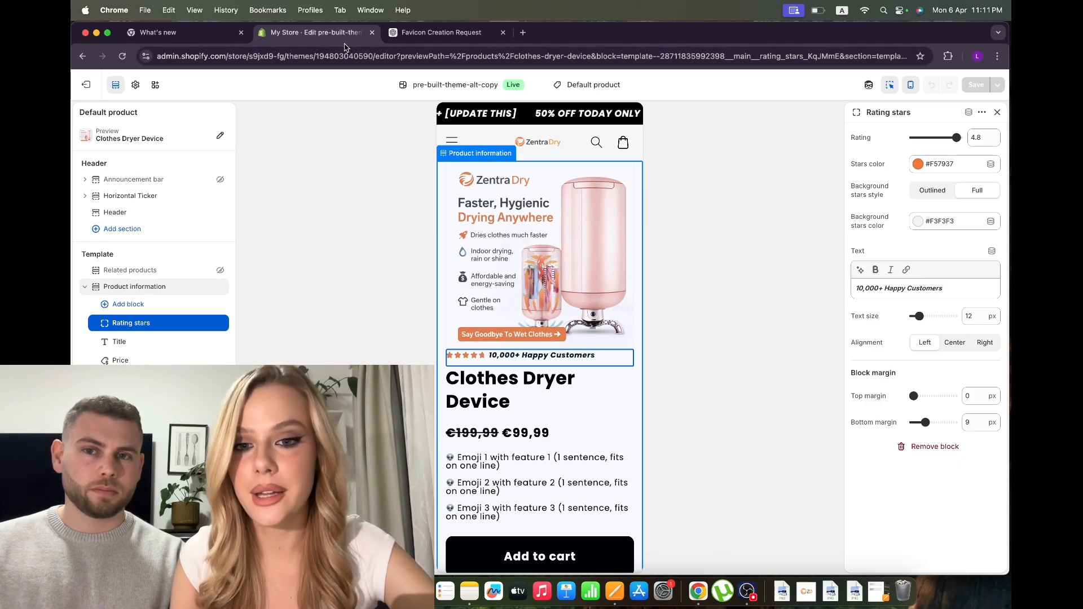
# Step: Open the live product page in its own tab, copy its address, look it over and return to the theme editor
pyautogui.click(475, 87)
pyautogui.click(460, 146)
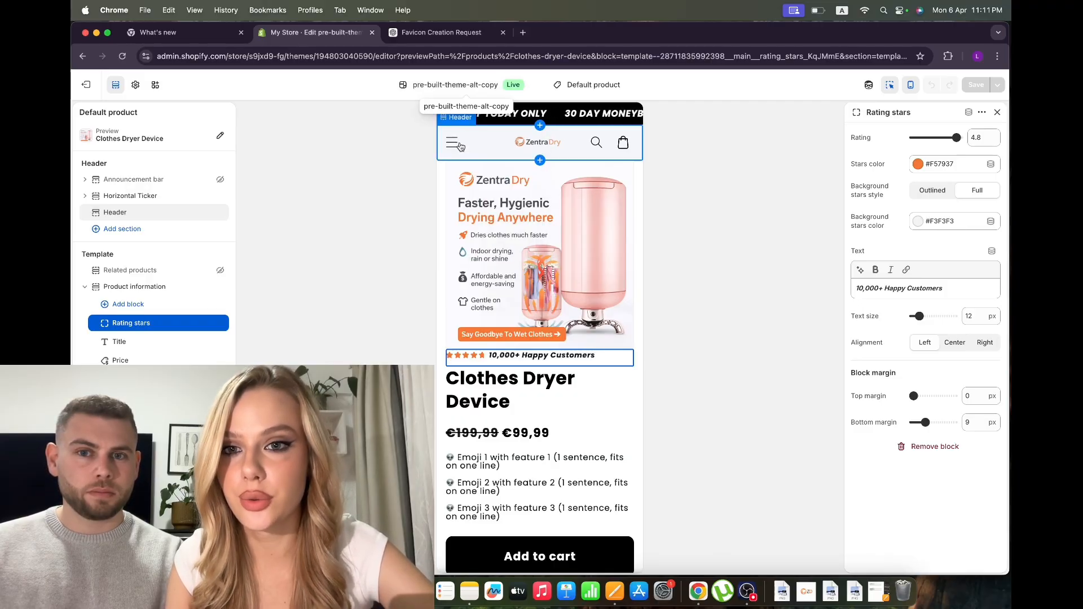
pyautogui.click(401, 56)
pyautogui.press('super+c')
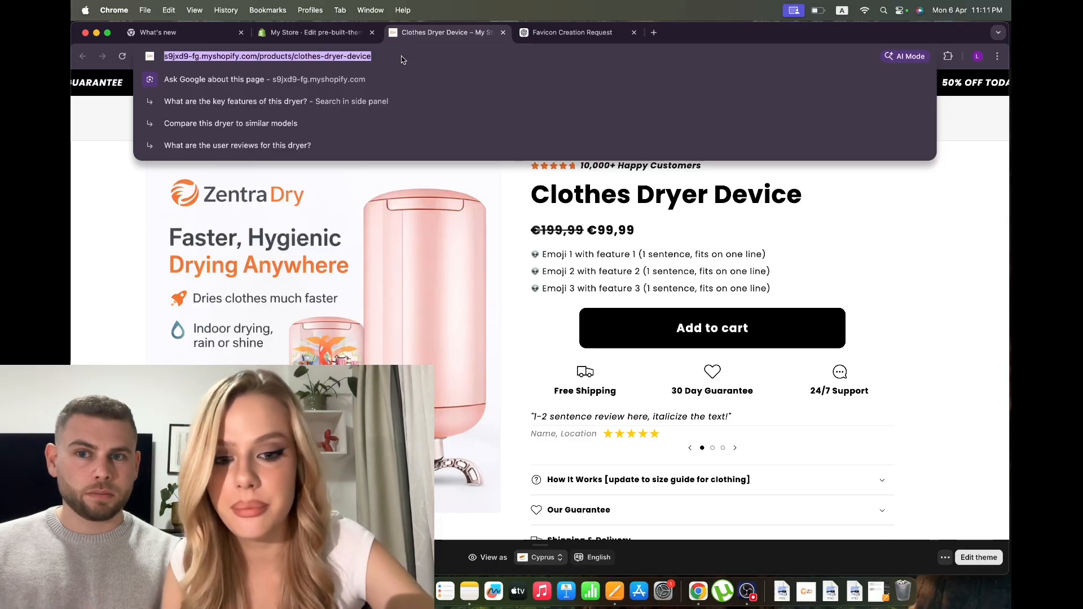
pyautogui.scroll(-5, 440, 354)
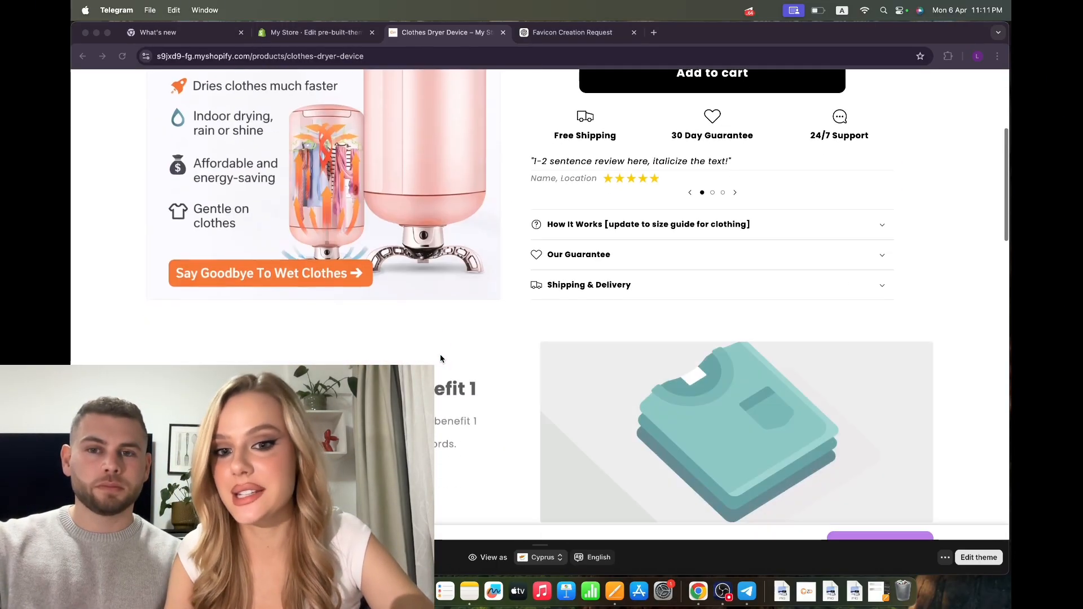
pyautogui.scroll(5, 441, 358)
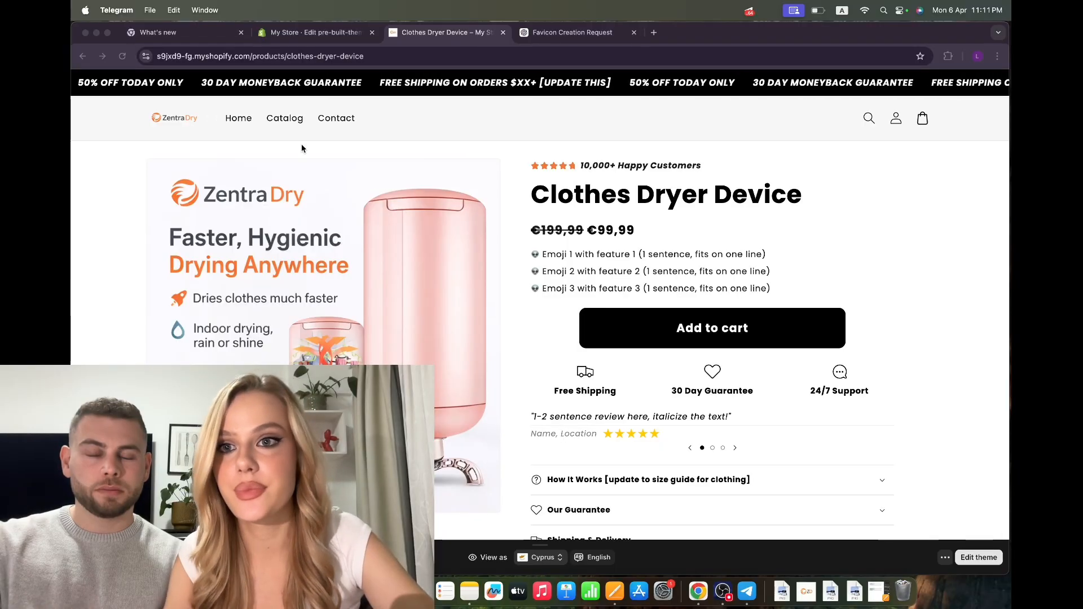
pyautogui.click(309, 34)
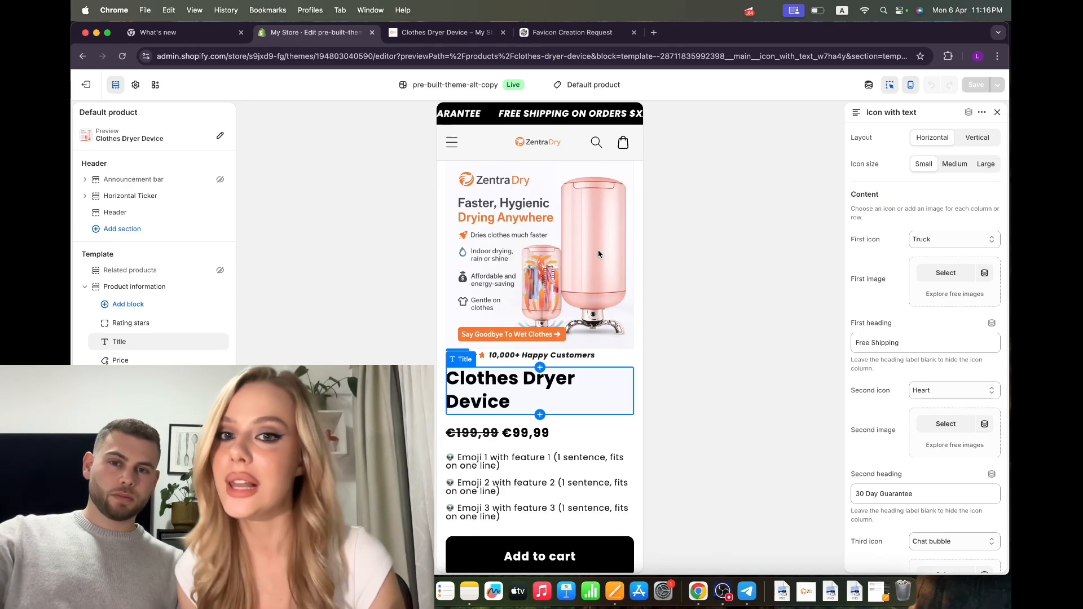
# Step: Set the title size of the product page's Title block to Medium
pyautogui.click(140, 343)
pyautogui.scroll(-2, 139, 342)
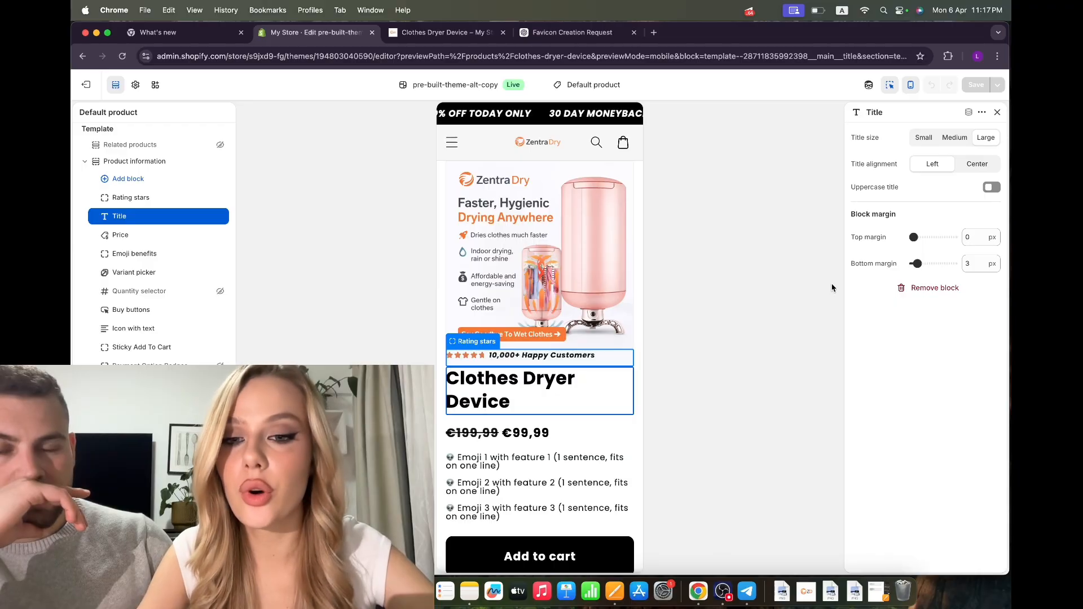
pyautogui.click(953, 141)
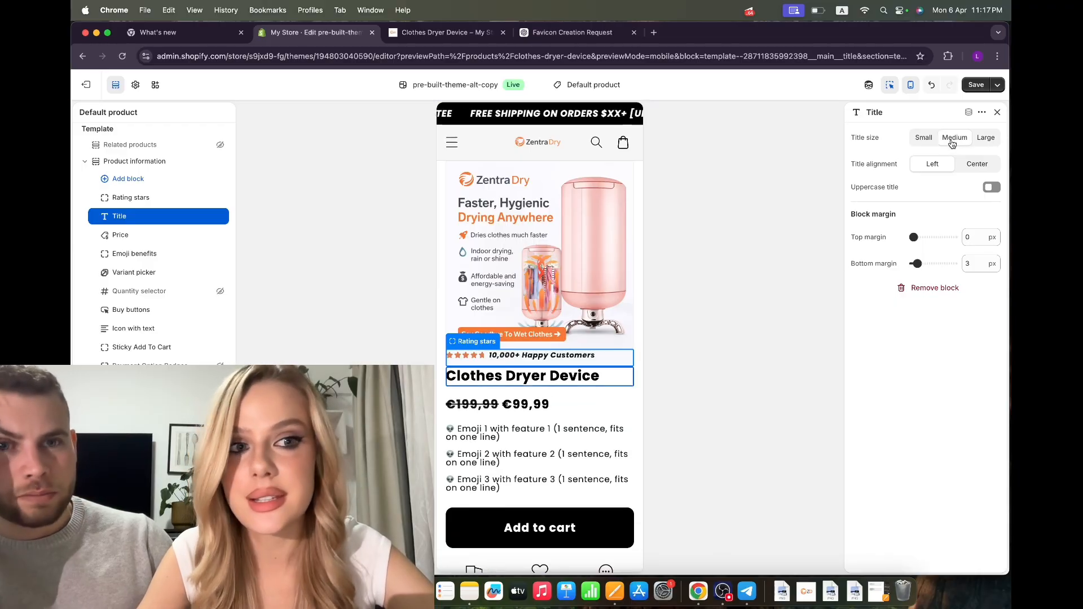
# Step: Try the uppercase title and turn it off again, set the Title block's bottom margin to 0 px and save
pyautogui.click(992, 187)
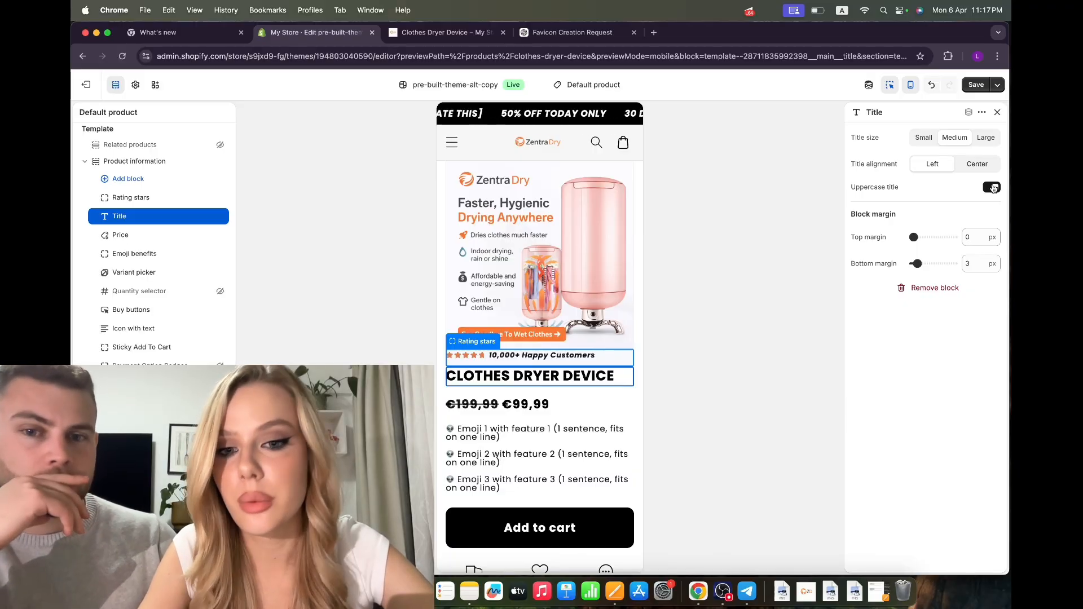
pyautogui.click(992, 188)
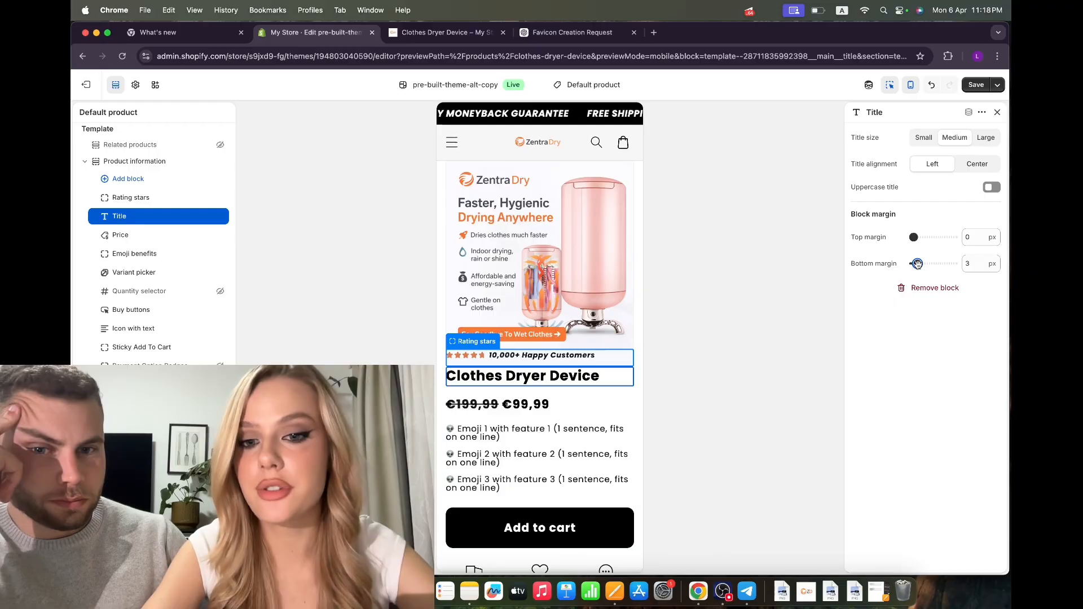
pyautogui.moveTo(917, 264); pyautogui.dragTo(886, 262)
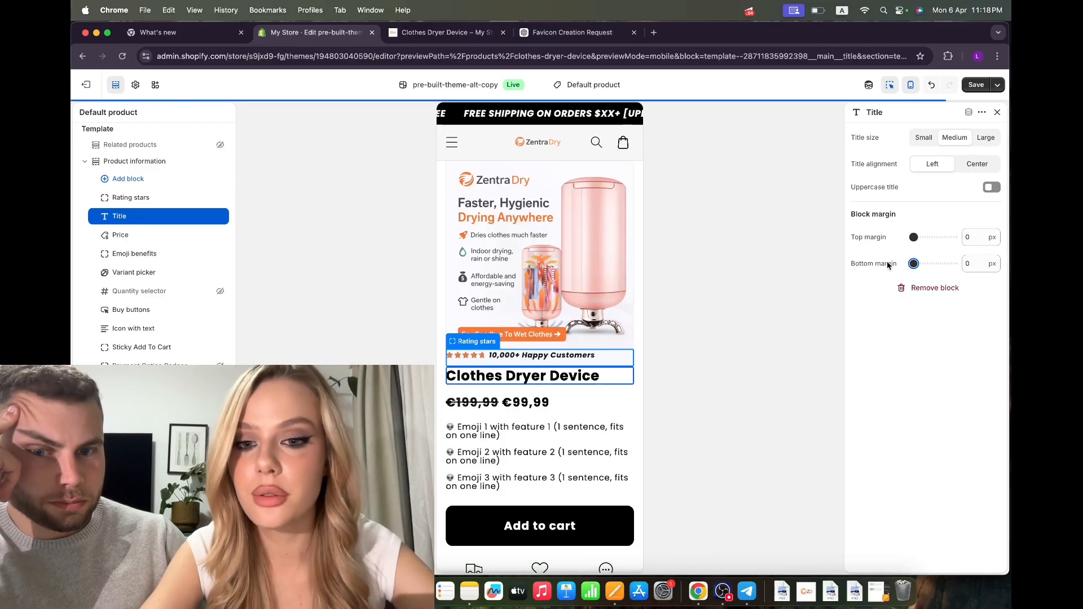
pyautogui.click(976, 86)
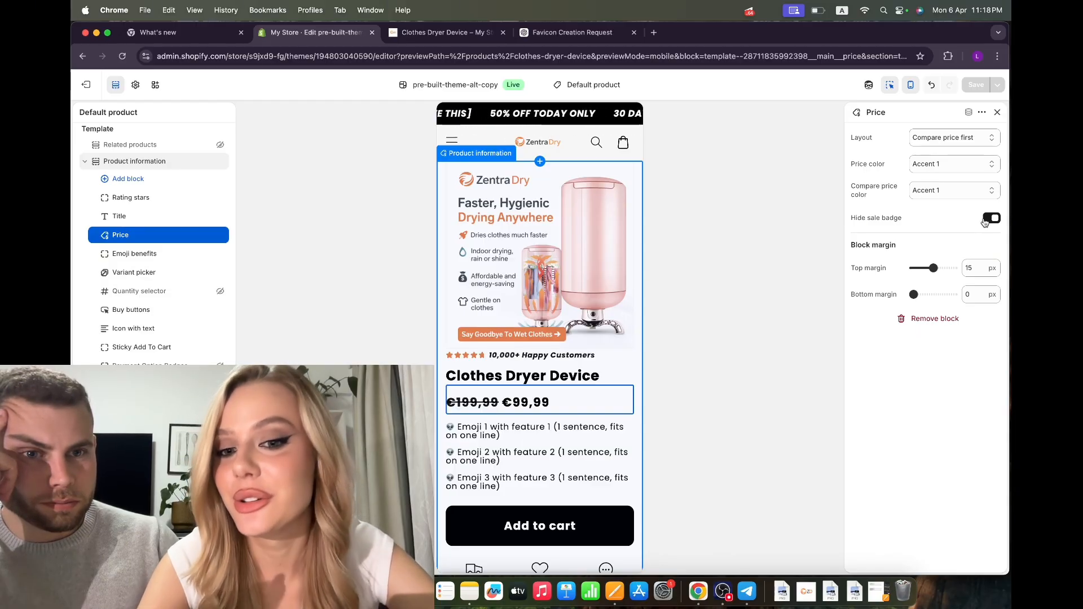
# Step: Show the sale badge in the Price block and check the available price color options
pyautogui.click(986, 220)
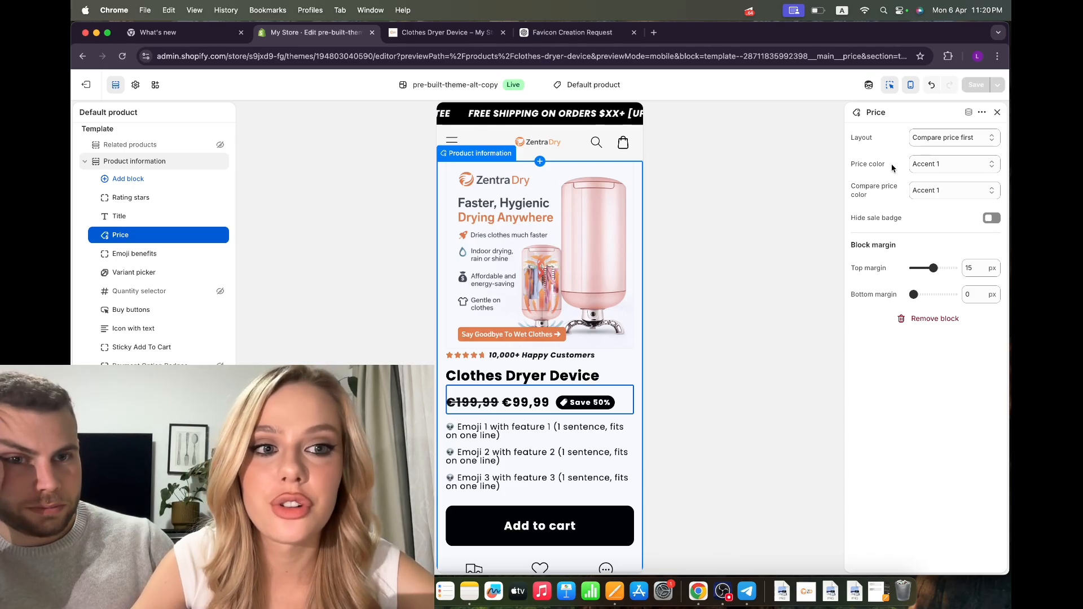
pyautogui.moveTo(861, 167); pyautogui.dragTo(854, 164)
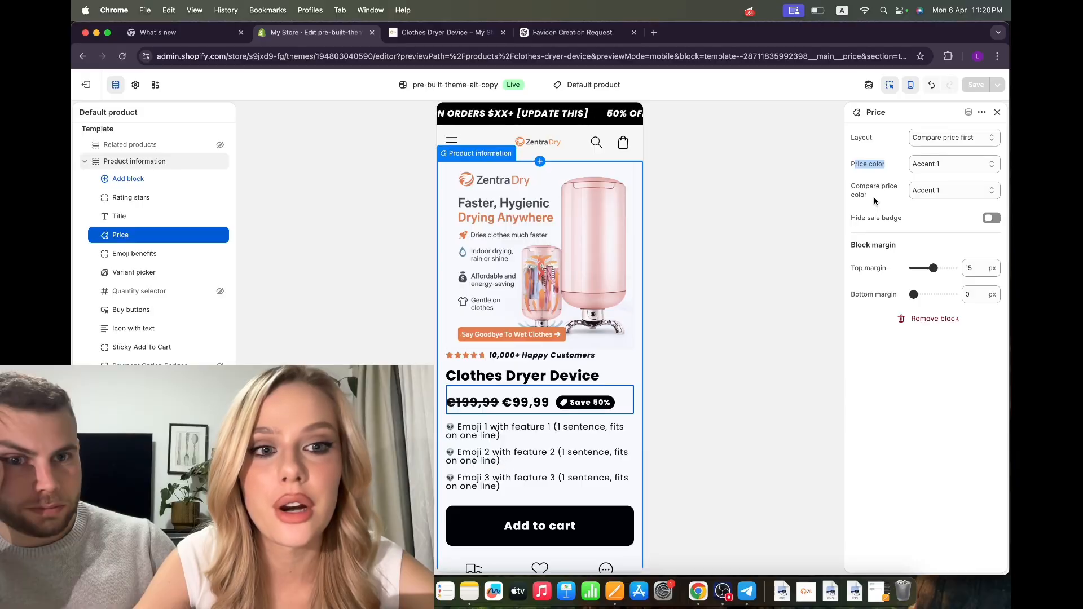
pyautogui.click(504, 410)
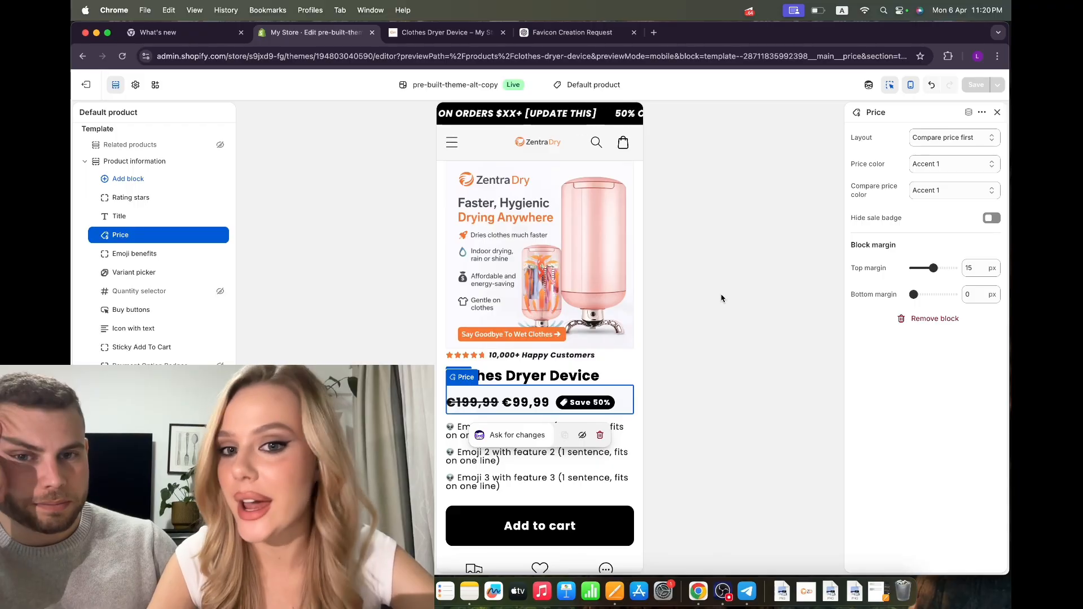
pyautogui.click(967, 165)
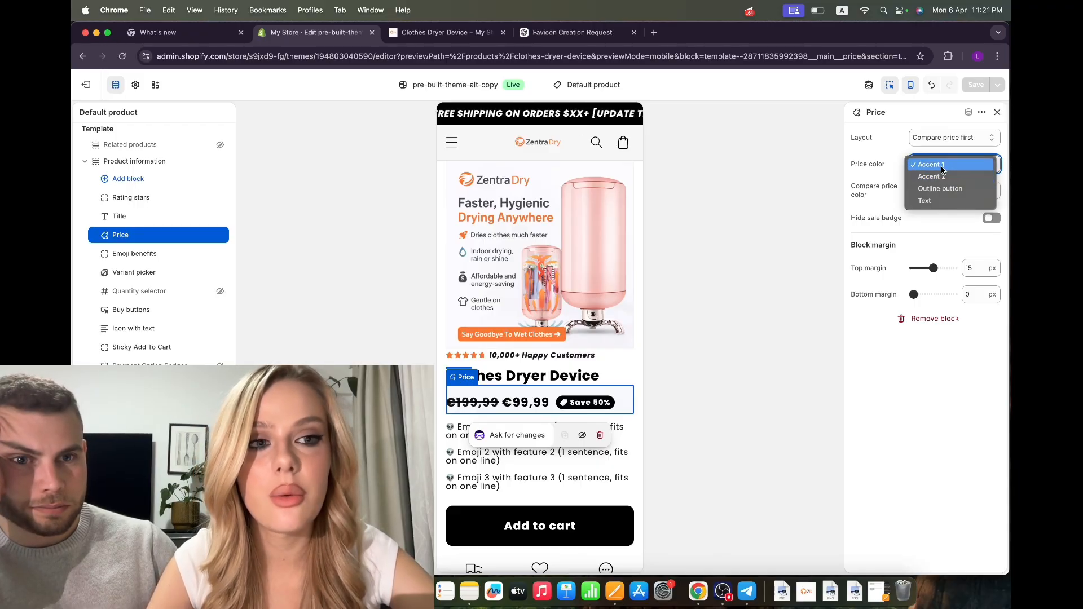
pyautogui.click(722, 171)
# Step: Set the Accent 1 primary color in the theme settings to #FF0000 and save
pyautogui.click(135, 87)
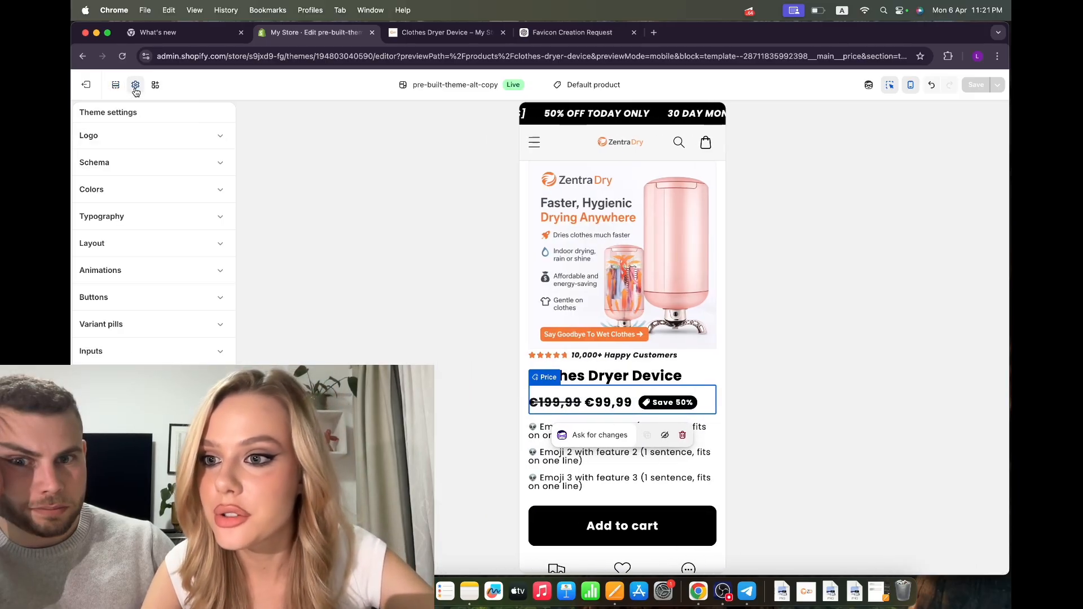
pyautogui.click(147, 196)
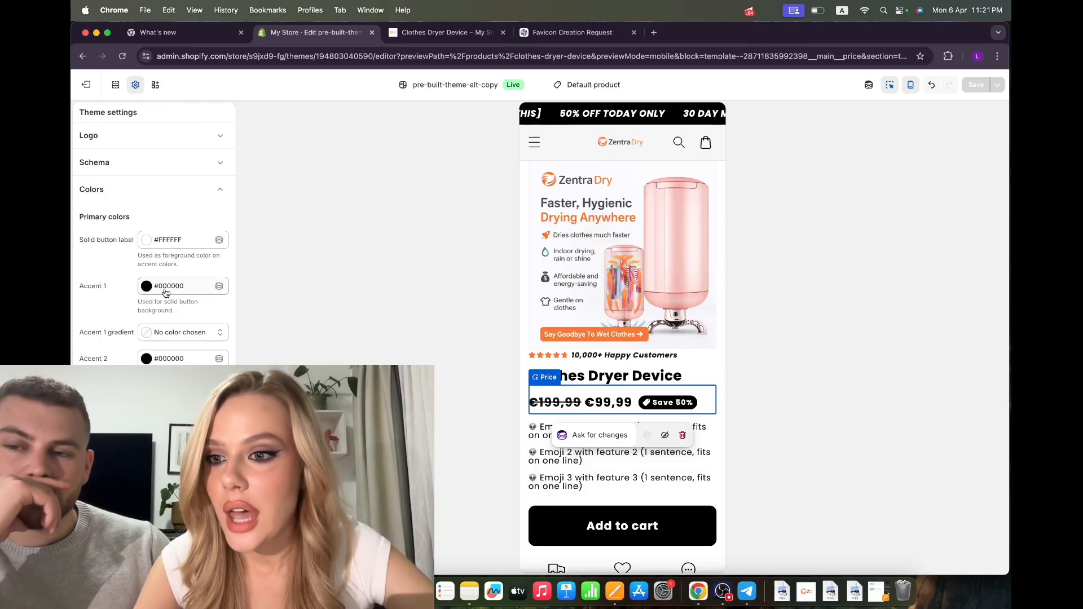
pyautogui.moveTo(108, 286); pyautogui.dragTo(77, 289)
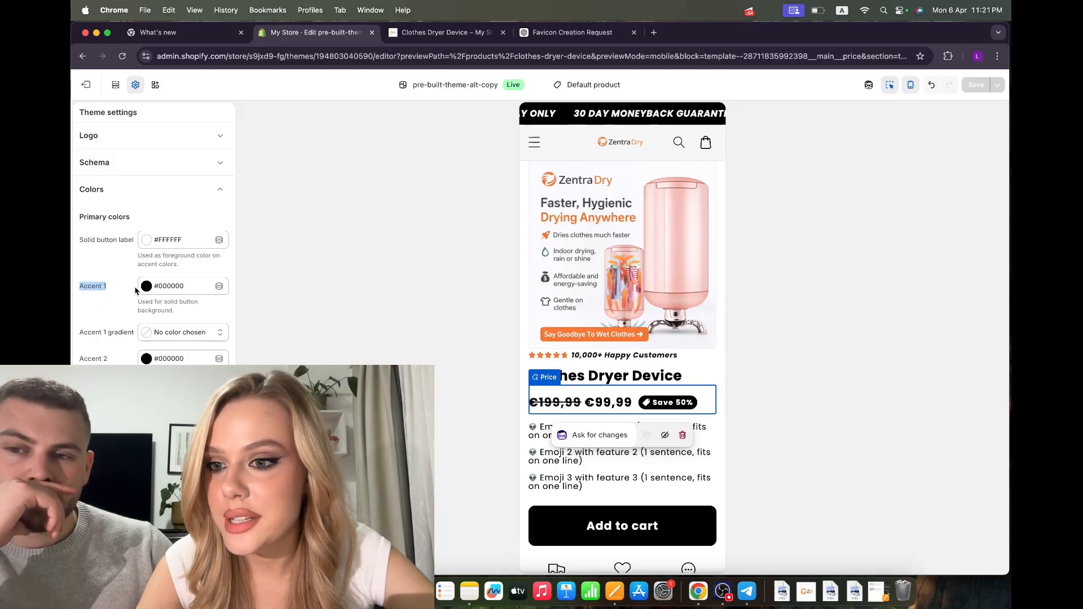
pyautogui.click(176, 289)
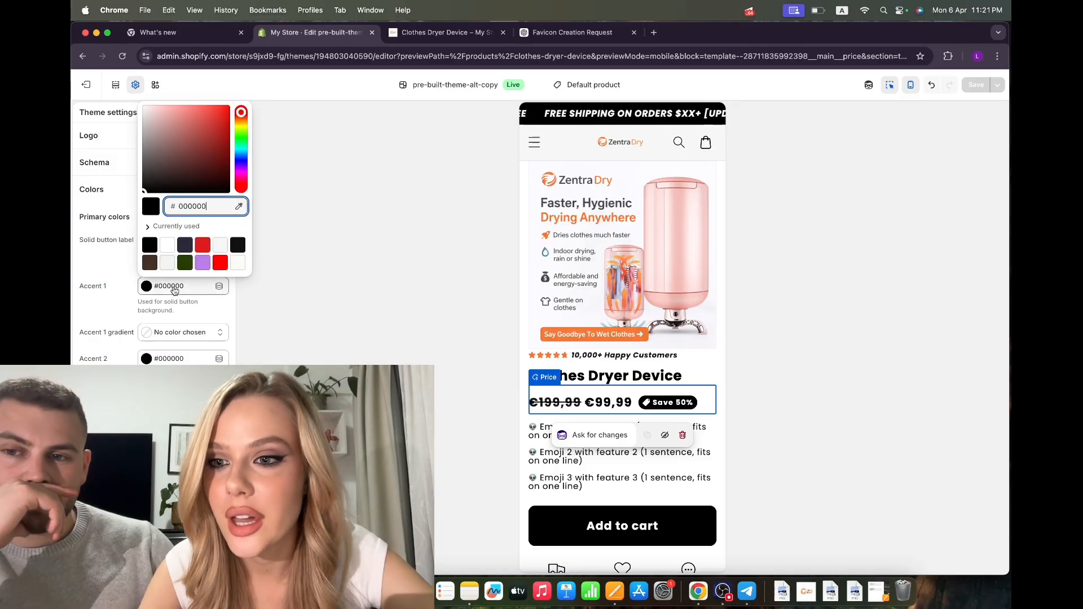
pyautogui.click(220, 268)
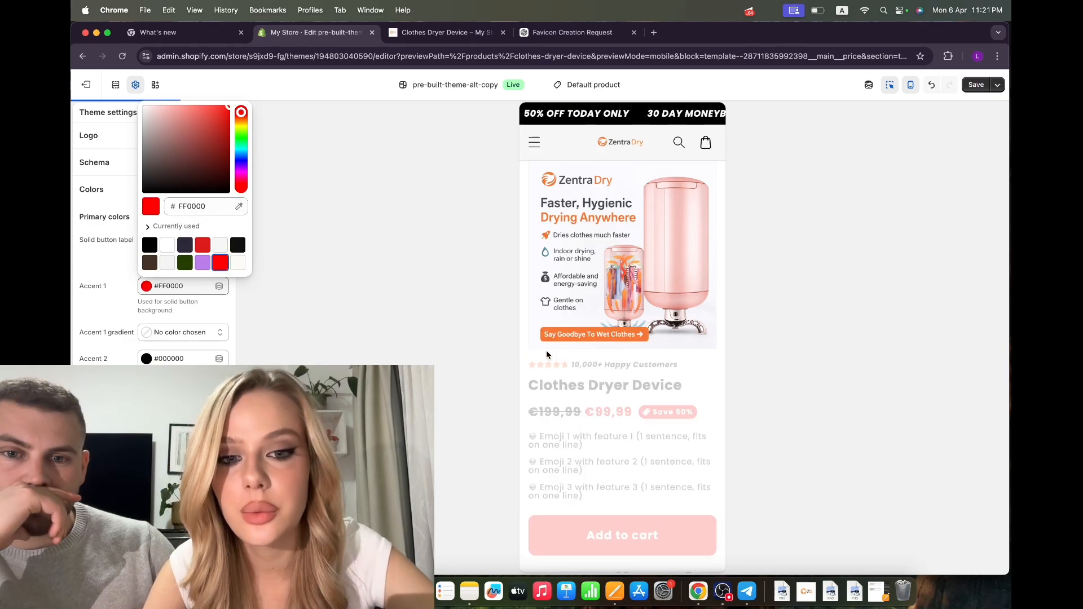
pyautogui.click(379, 336)
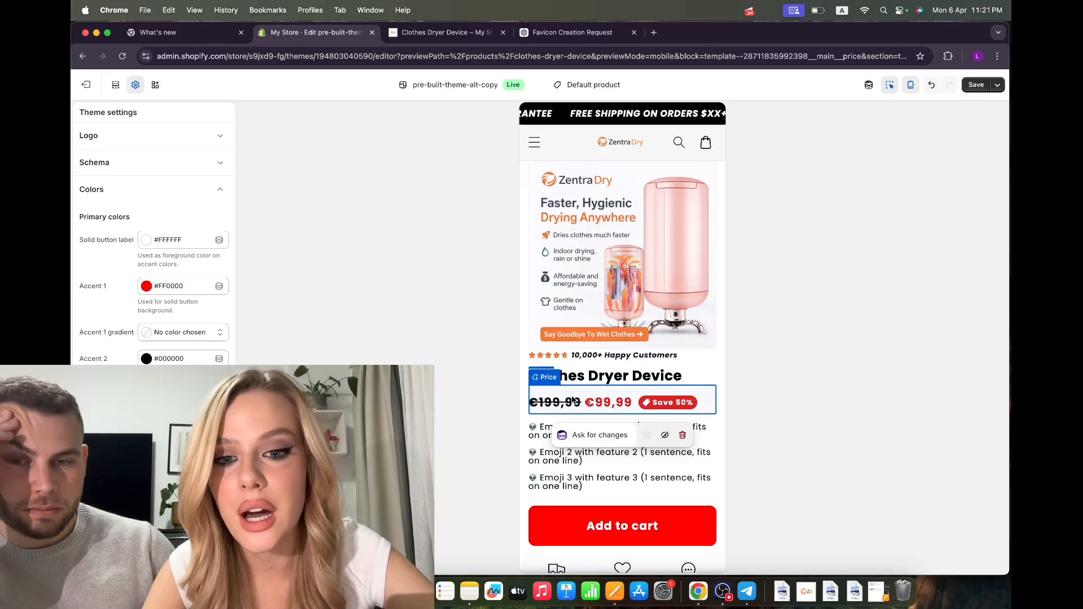
pyautogui.click(975, 84)
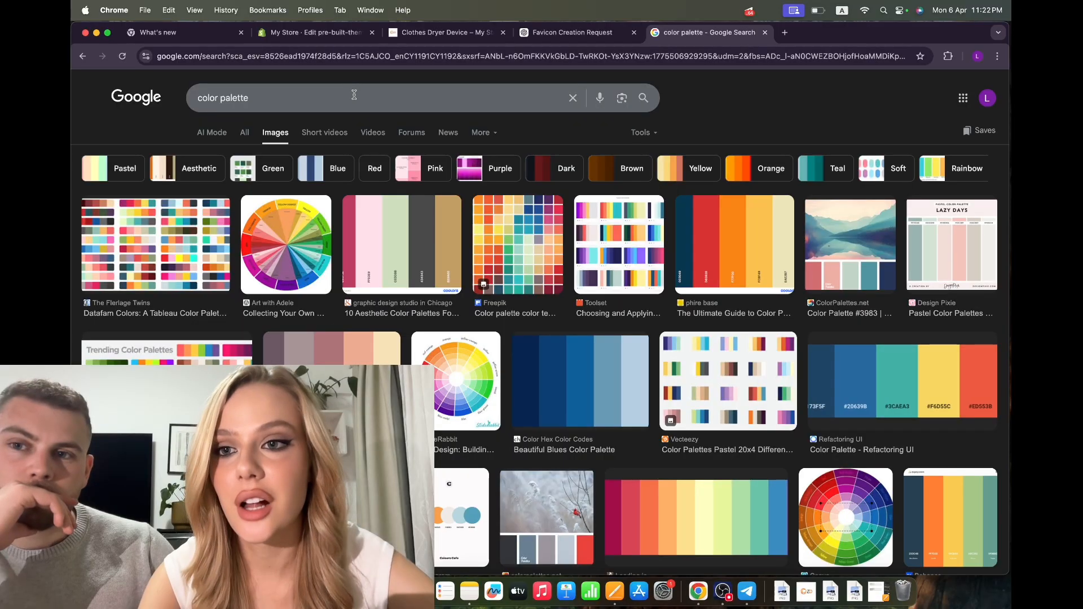
# Step: Take the HEX code #2596be from the image color picker site and set the theme's Accent 1 color to 2596BE
pyautogui.click(307, 254)
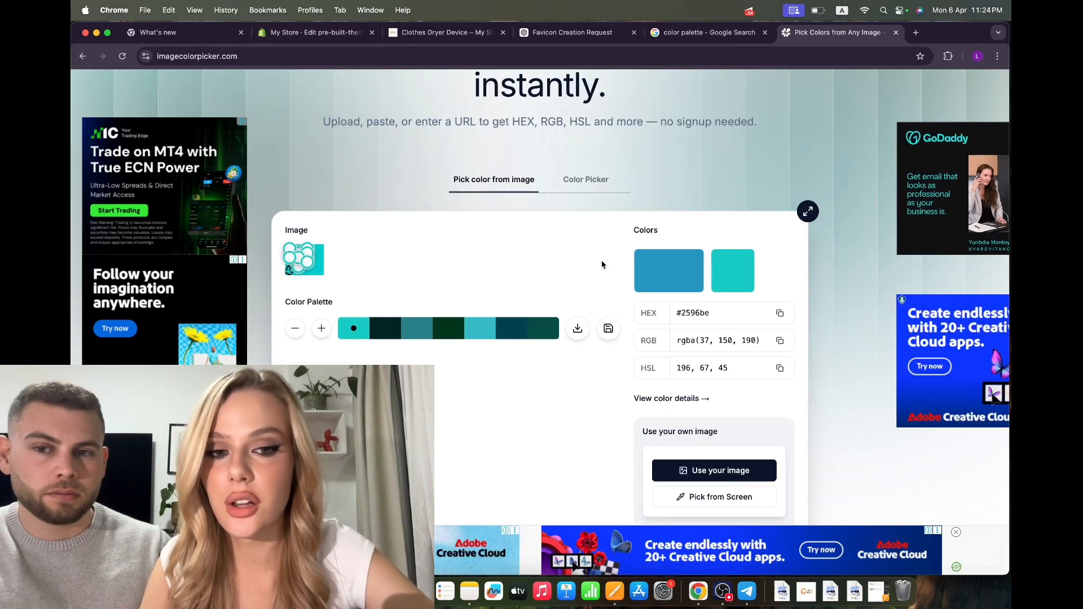
pyautogui.moveTo(714, 316); pyautogui.dragTo(673, 316)
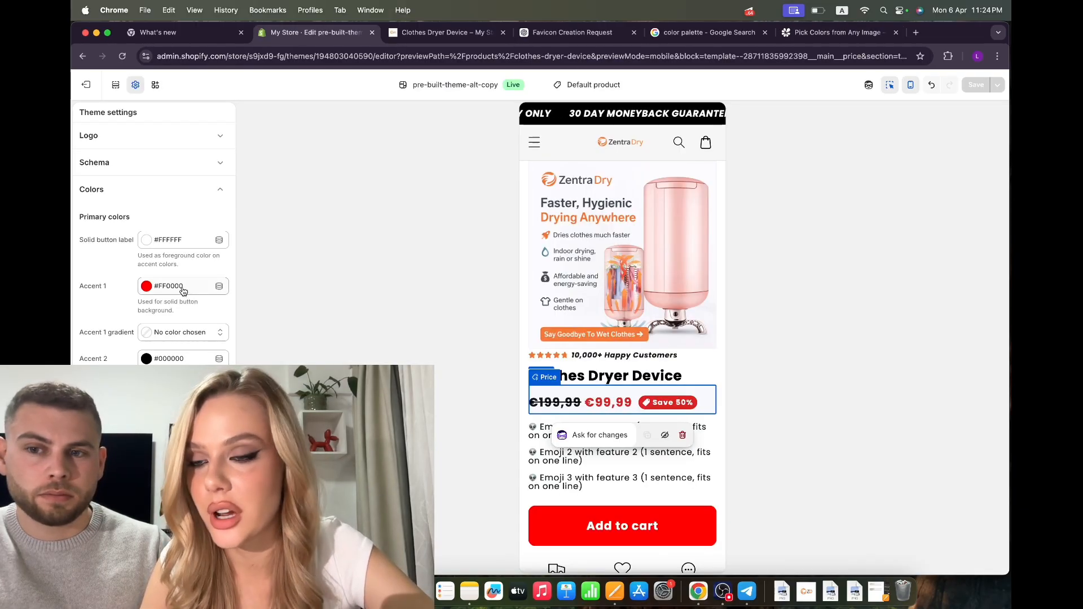
pyautogui.click(182, 287)
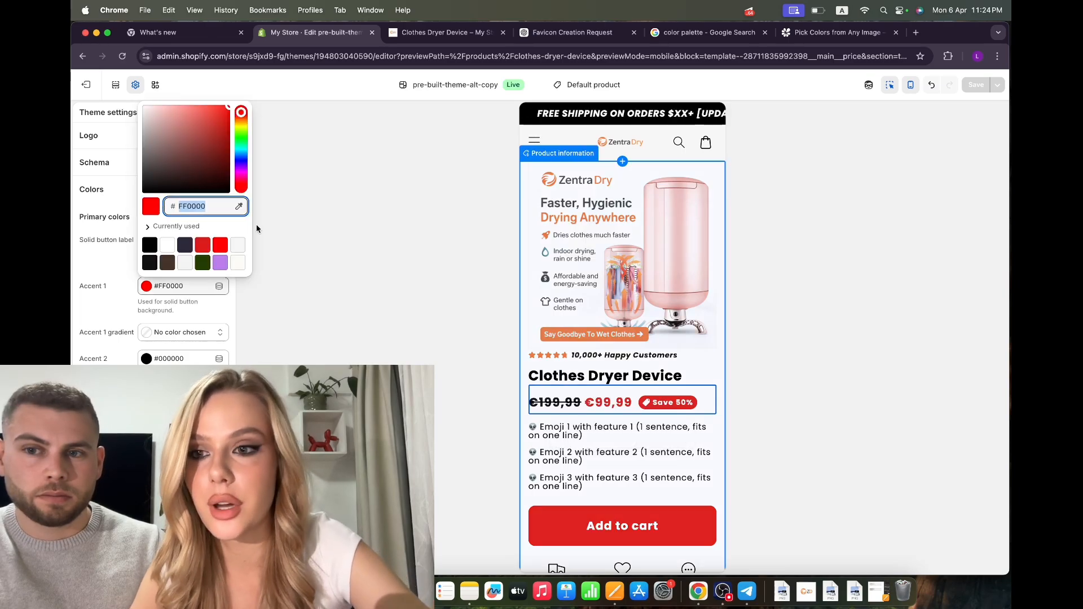
pyautogui.write('2596BE')
pyautogui.click(307, 210)
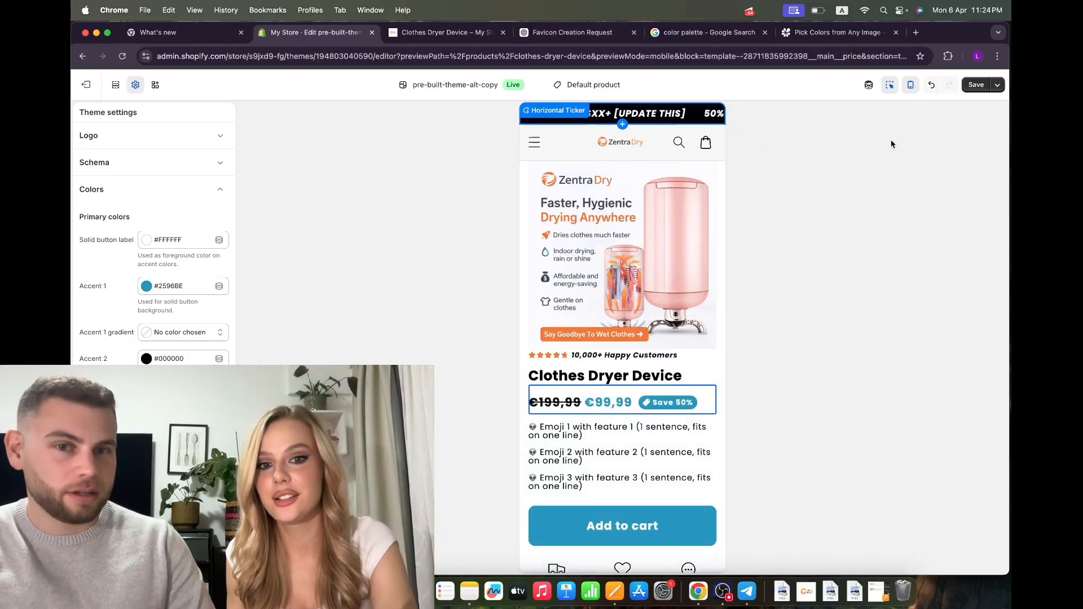
pyautogui.scroll(-5, 651, 390)
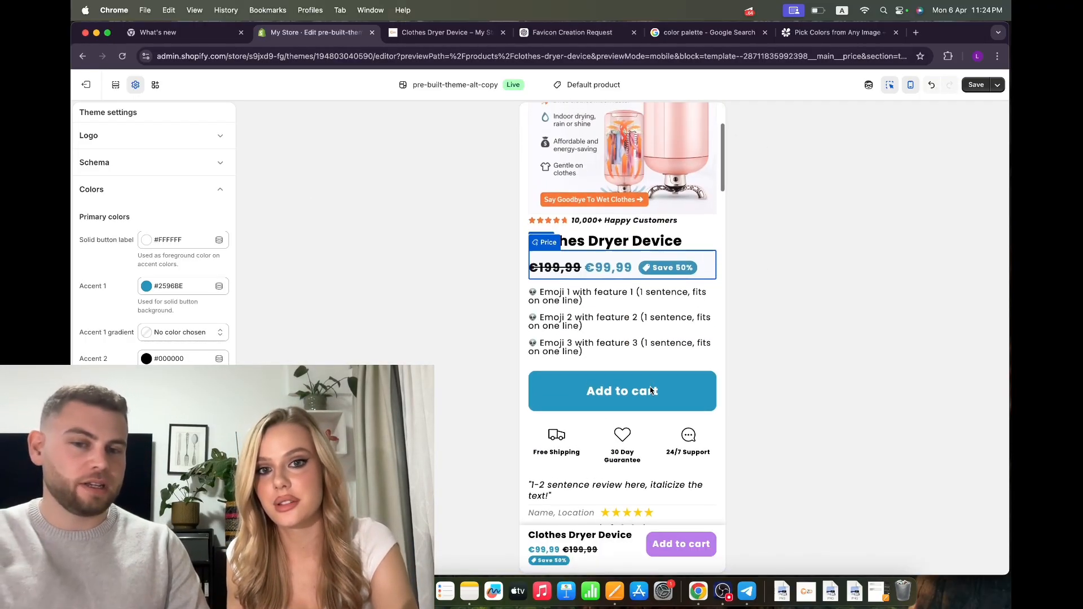
pyautogui.scroll(5, 652, 390)
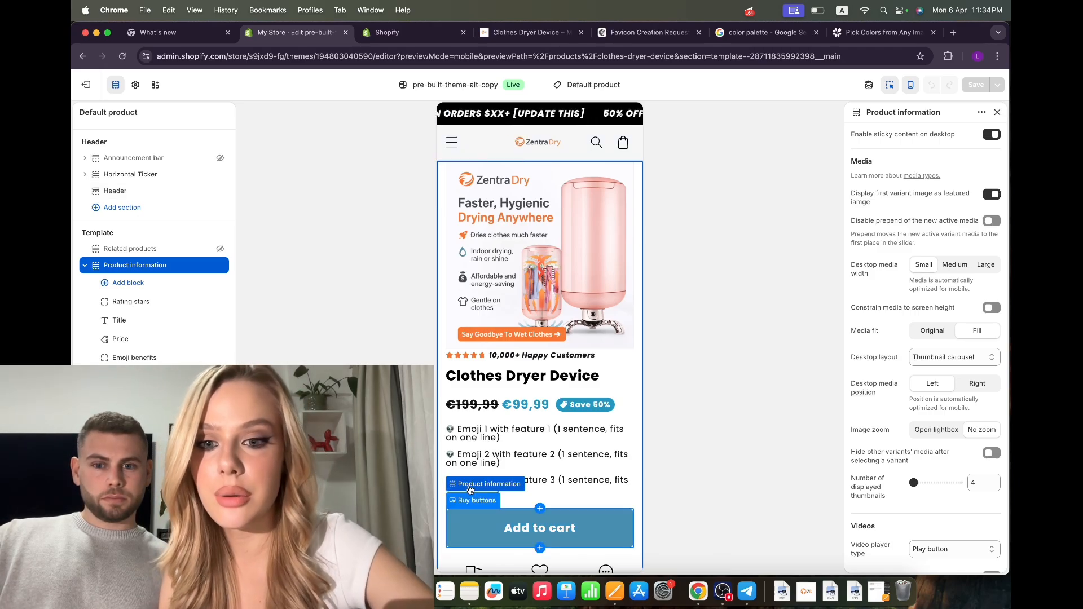
# Step: Hide the Emoji benefits block in the Product information section and add a Feature Icons block
pyautogui.scroll(-3, 152, 338)
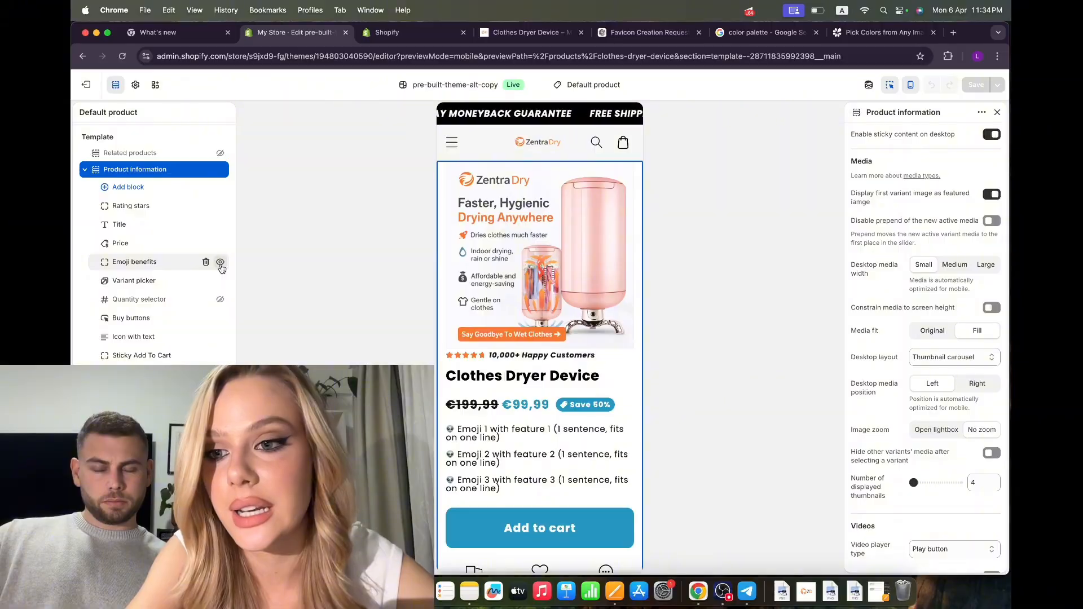
pyautogui.click(220, 264)
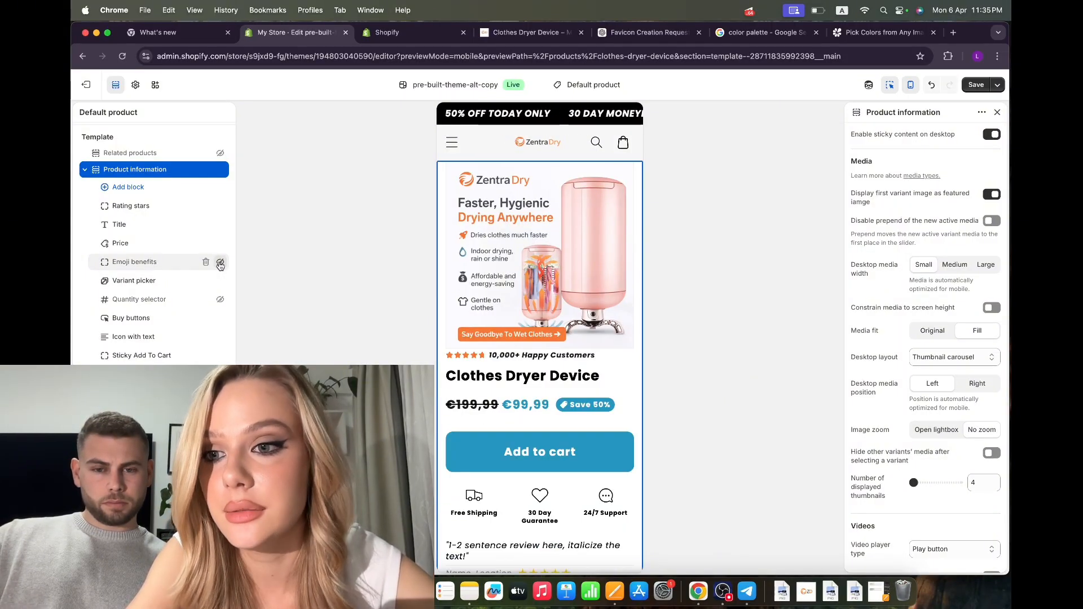
pyautogui.scroll(-2, 213, 254)
pyautogui.moveTo(160, 242); pyautogui.dragTo(161, 215)
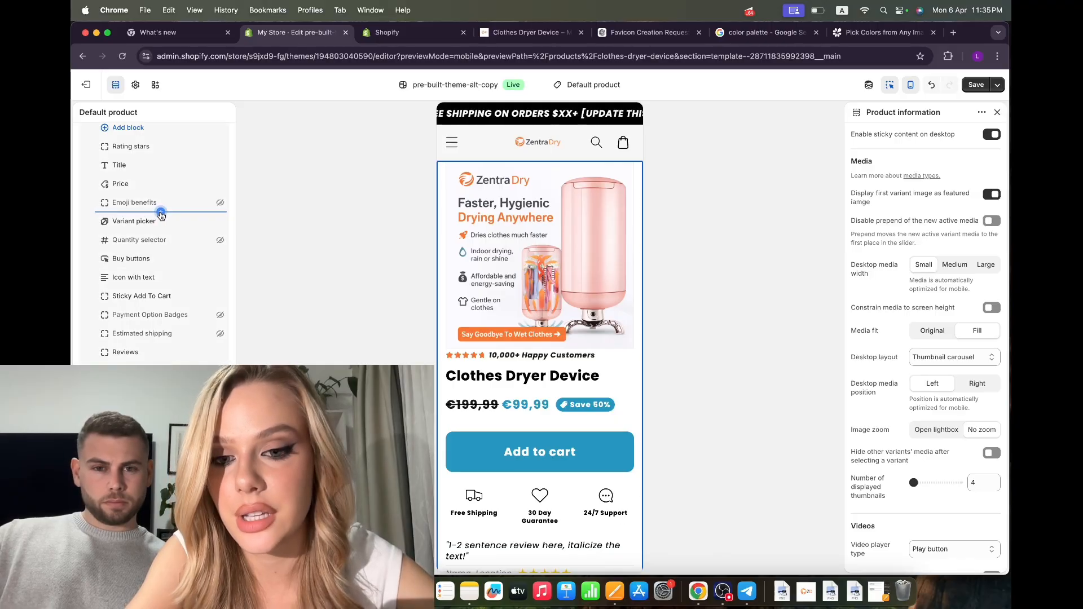
pyautogui.scroll(-2, 529, 414)
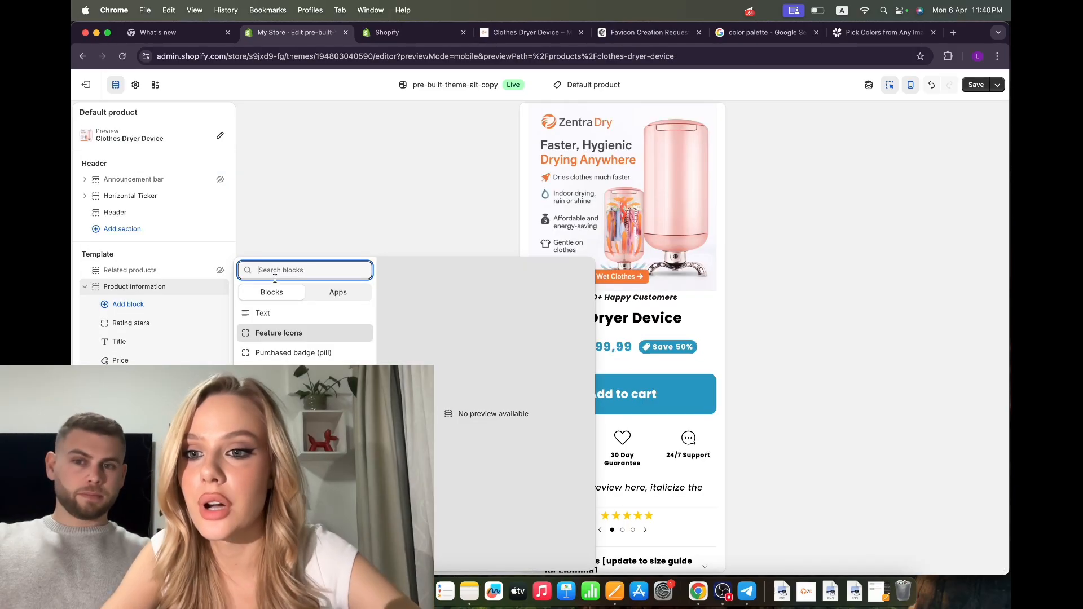
pyautogui.click(278, 334)
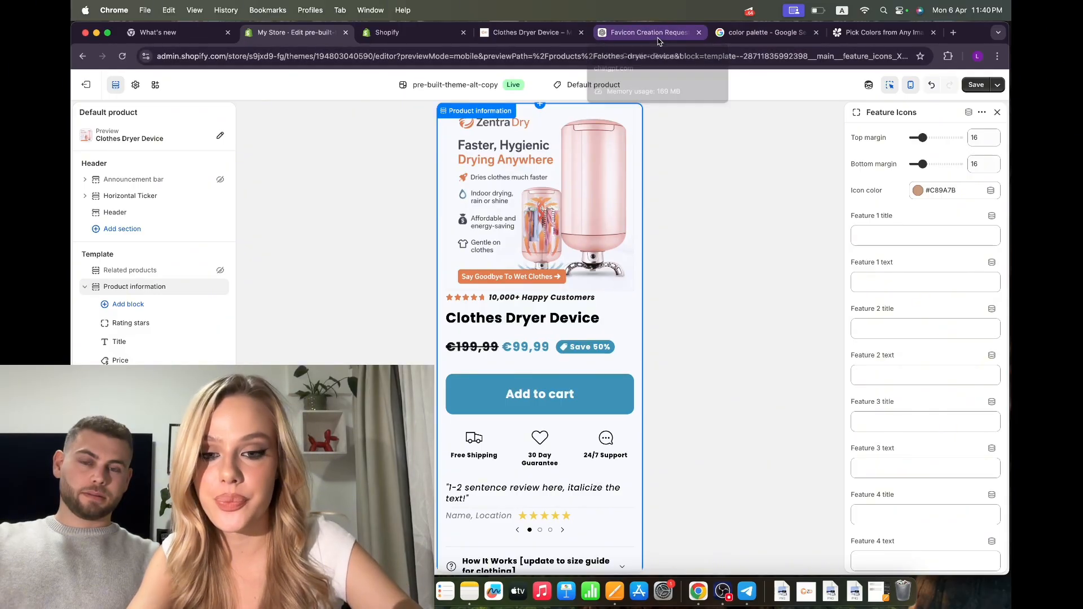
# Step: Capture a screenshot of the product page preview and ask ChatGPT for 3 main features for the product description based on it
pyautogui.scroll(2, 541, 169)
pyautogui.press('super+shift+4')
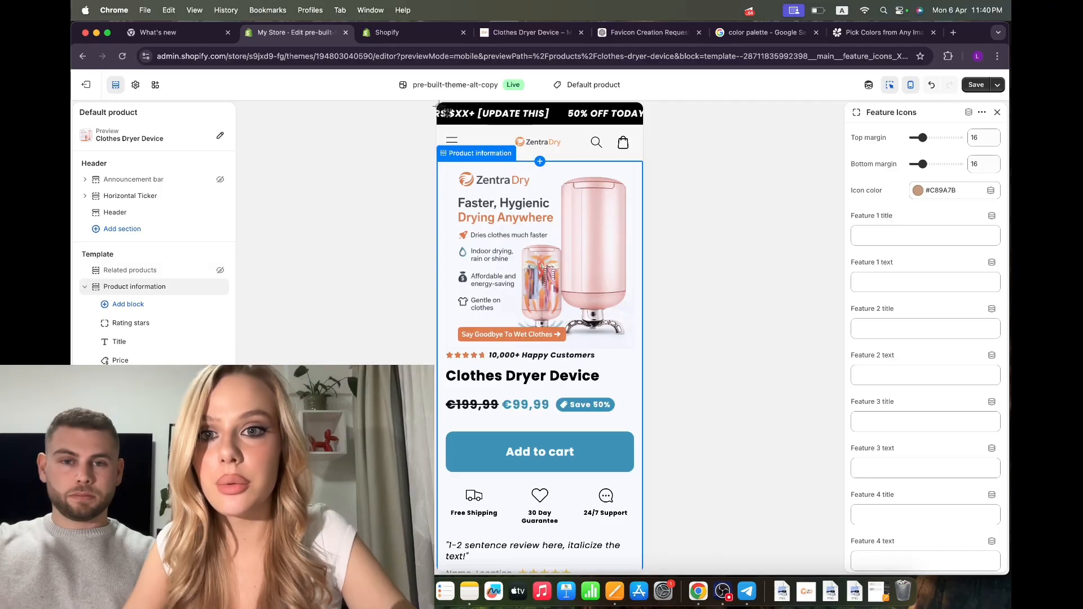
pyautogui.moveTo(430, 102); pyautogui.dragTo(650, 543)
pyautogui.click(647, 33)
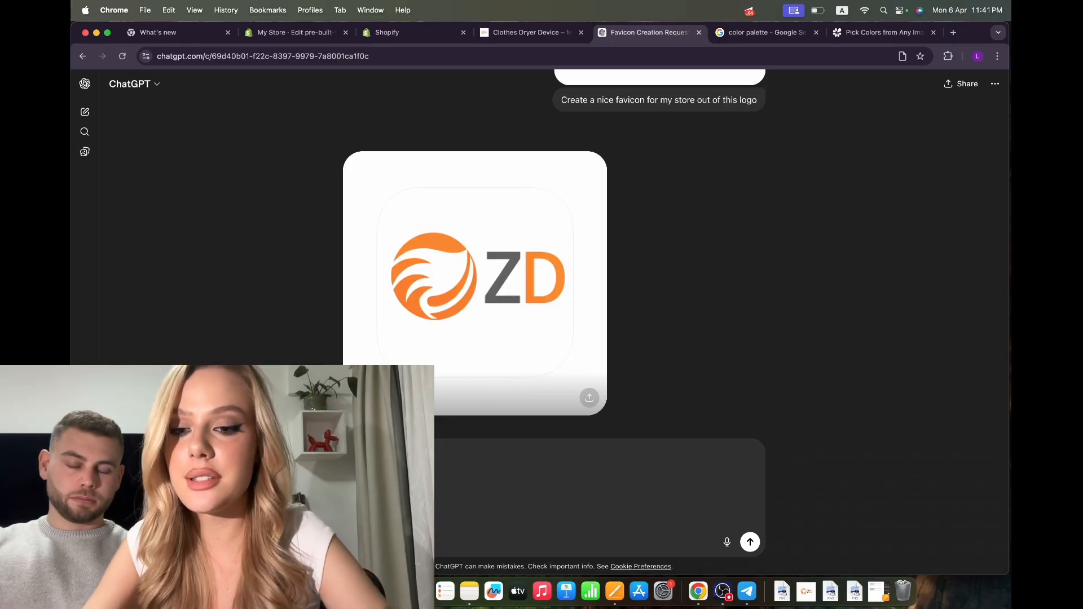
pyautogui.press('super+v')
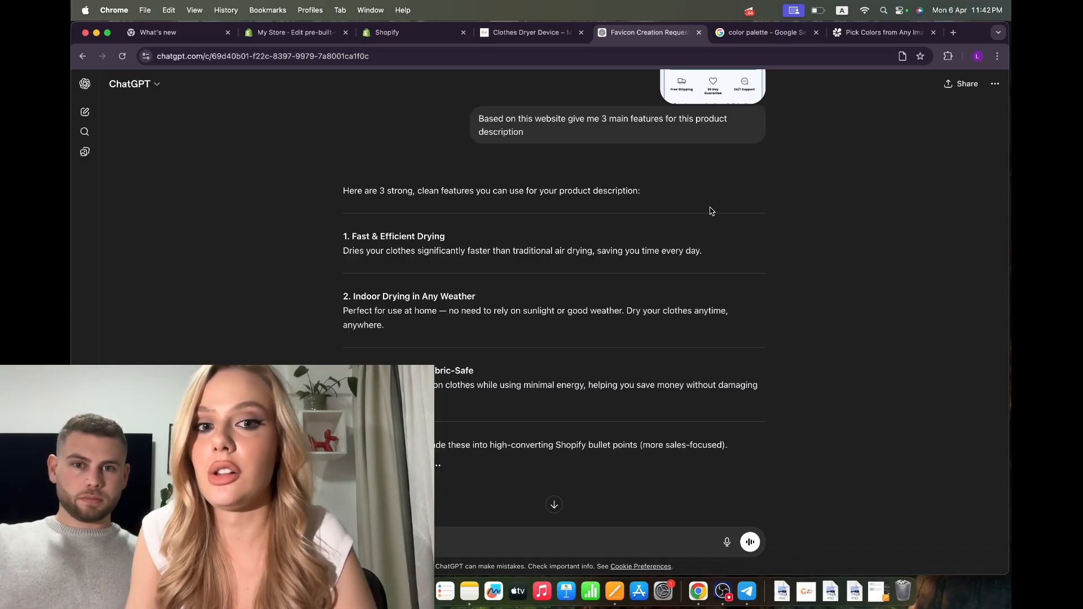
# Step: Title the Feature Icons block's three features "Fast & Efficient Drying", "Indoor Drying in Any Weather" and "Energy-Saving & Fabric-Safe" from ChatGPT's suggestions, and save
pyautogui.moveTo(708, 253); pyautogui.dragTo(342, 255)
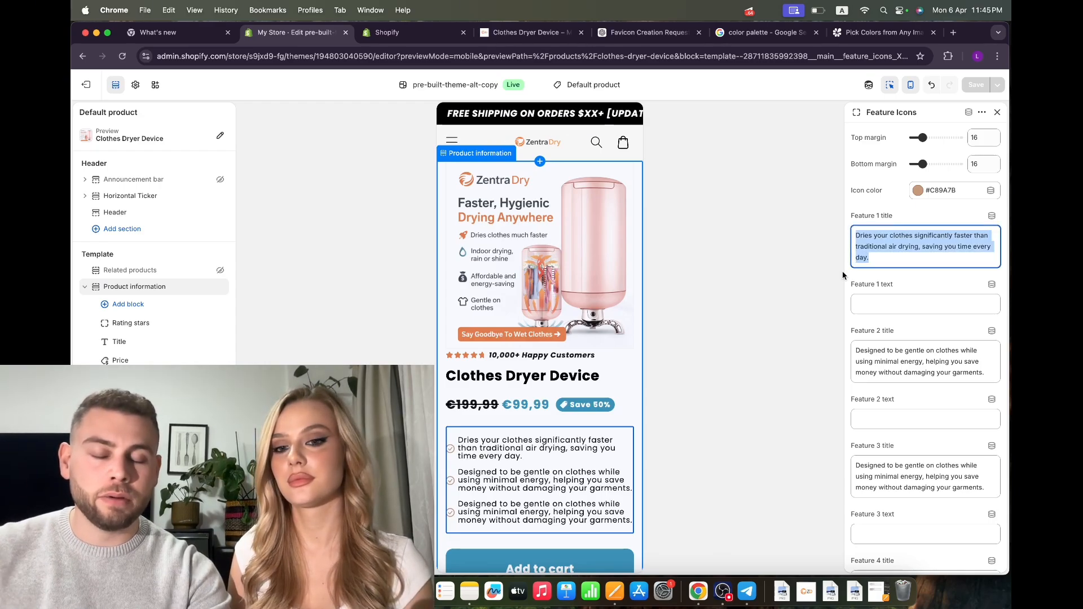
pyautogui.write('Fast & Efficient Drying')
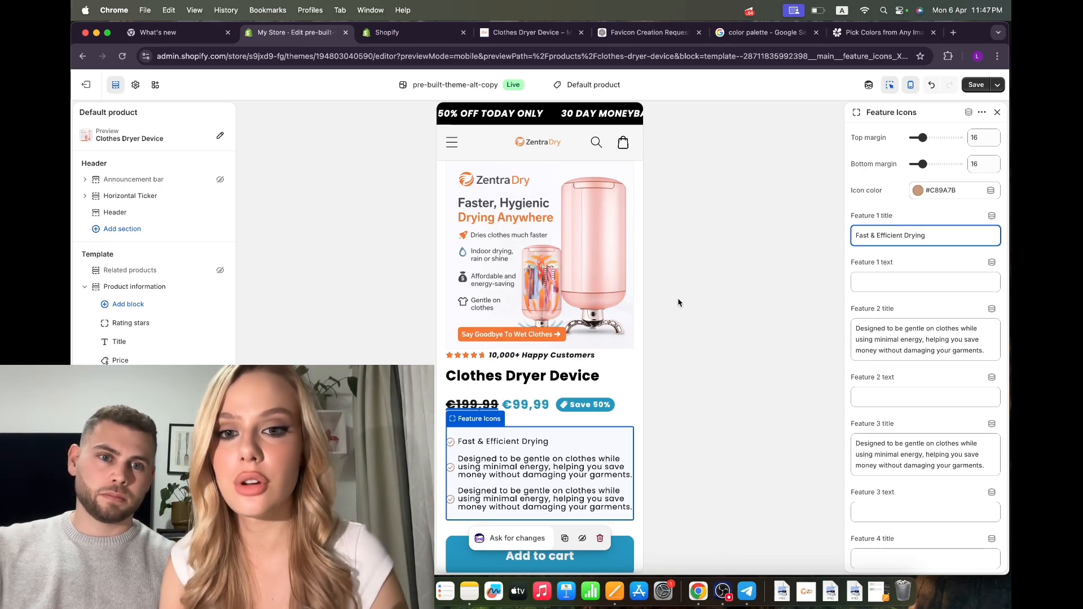
pyautogui.click(976, 86)
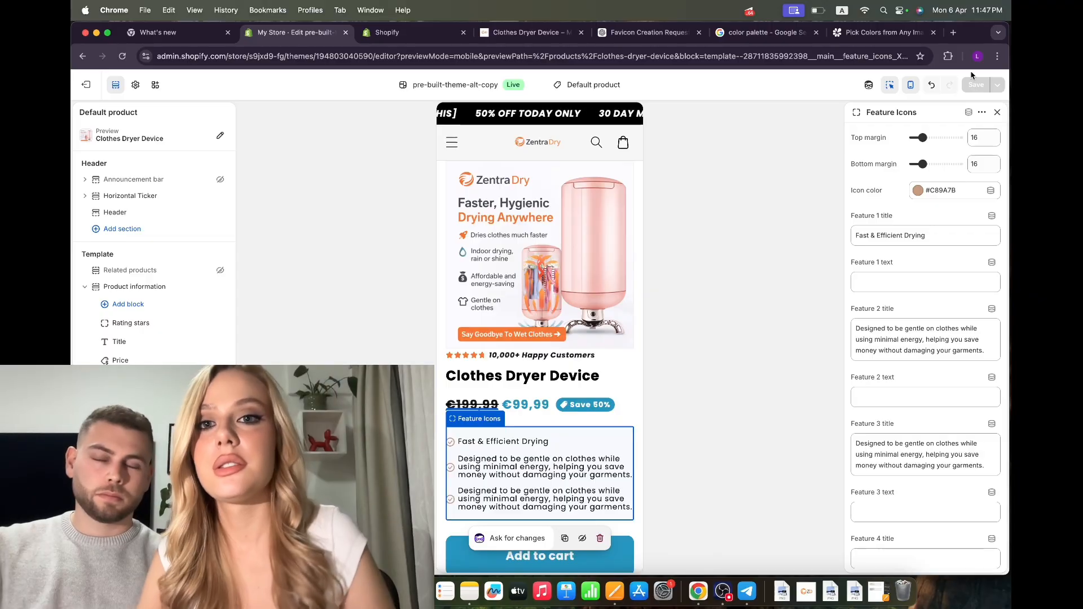
pyautogui.click(649, 38)
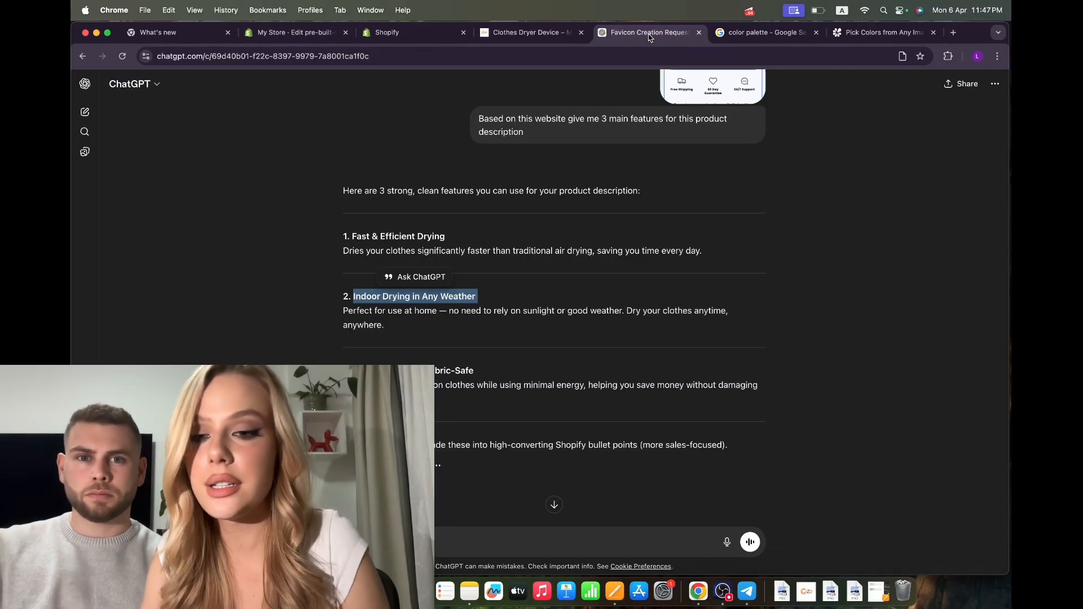
pyautogui.click(516, 336)
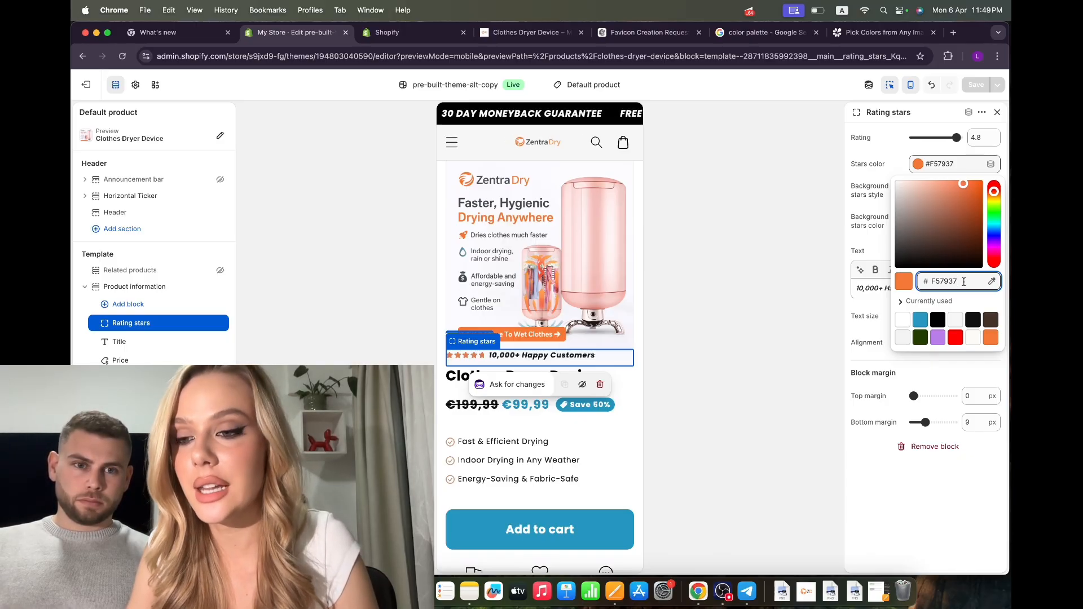
# Step: Copy the stars color F57937 from the Rating stars block, apply it as the Feature Icons block's icon color, and save
pyautogui.moveTo(963, 282); pyautogui.dragTo(921, 281)
pyautogui.press('cmd+c')
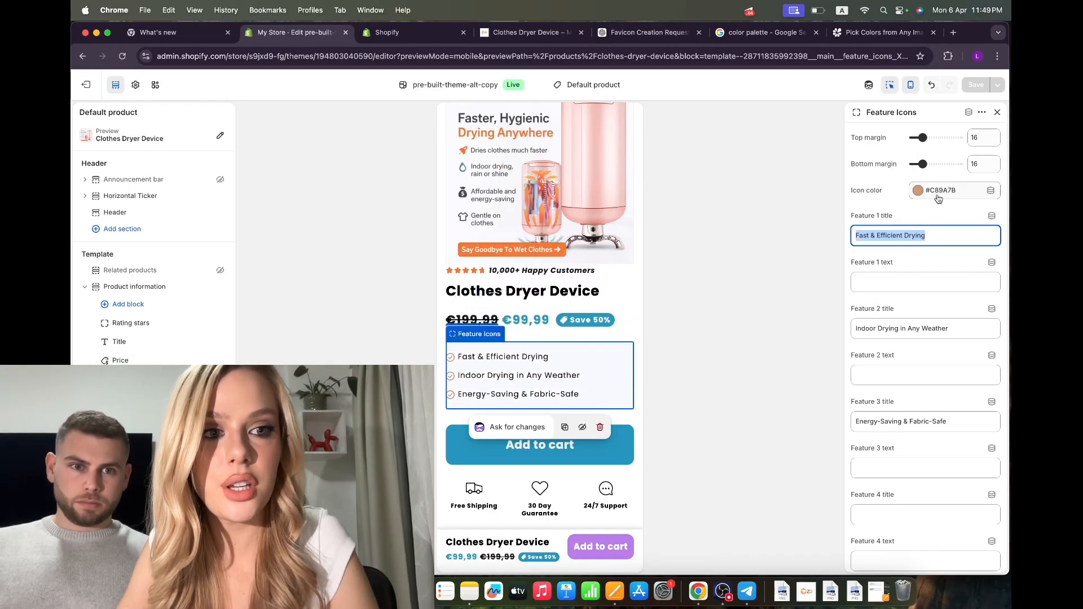
pyautogui.click(937, 192)
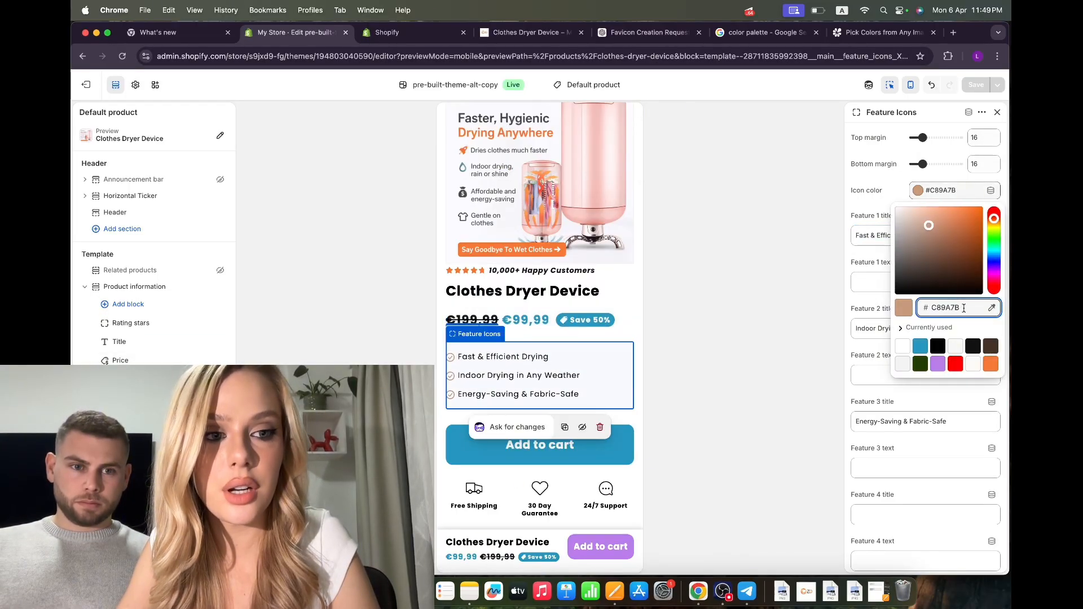
pyautogui.moveTo(962, 307); pyautogui.dragTo(930, 308)
pyautogui.press('cmd+v')
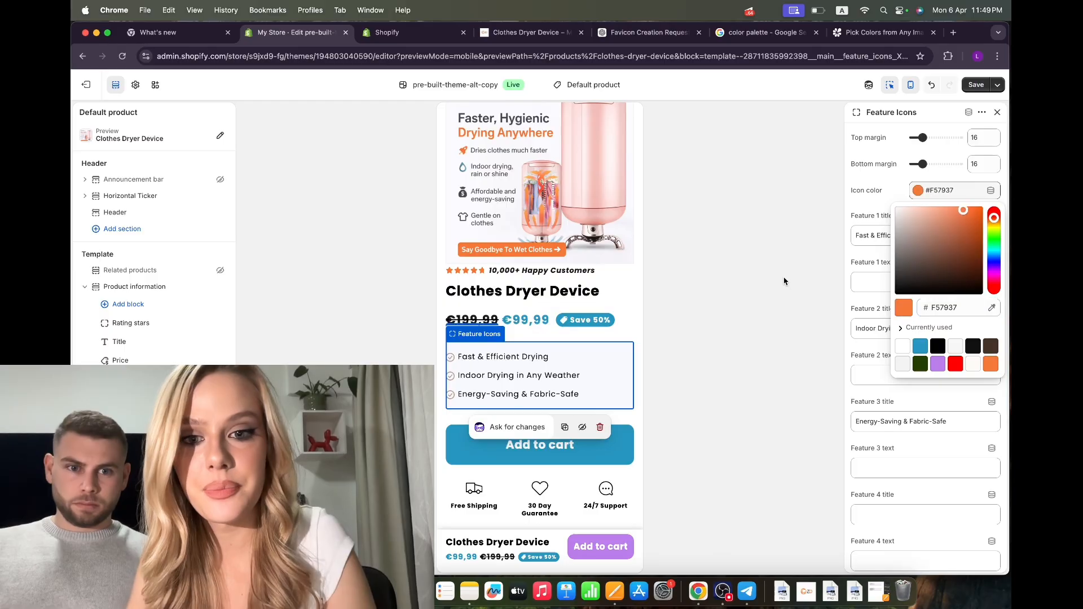
pyautogui.click(797, 237)
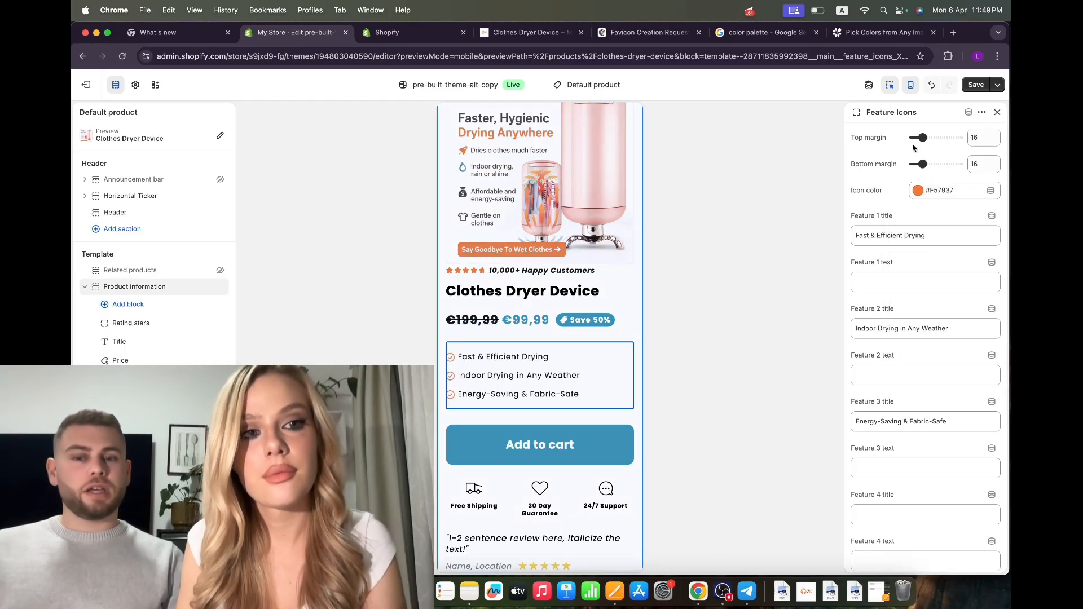
pyautogui.scroll(-2, 910, 275)
pyautogui.scroll(2, 910, 275)
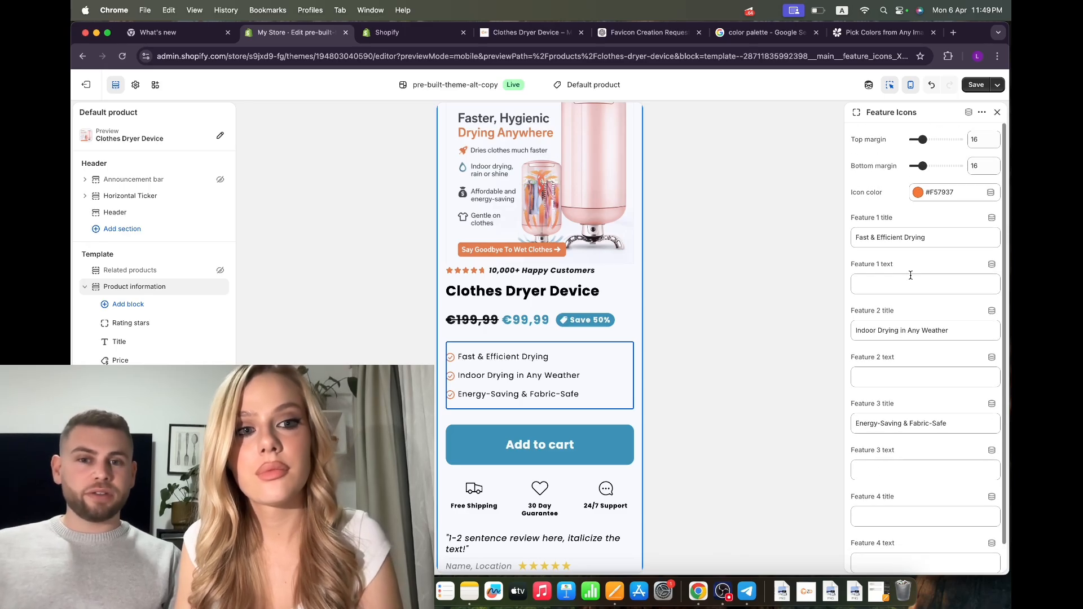
pyautogui.click(979, 86)
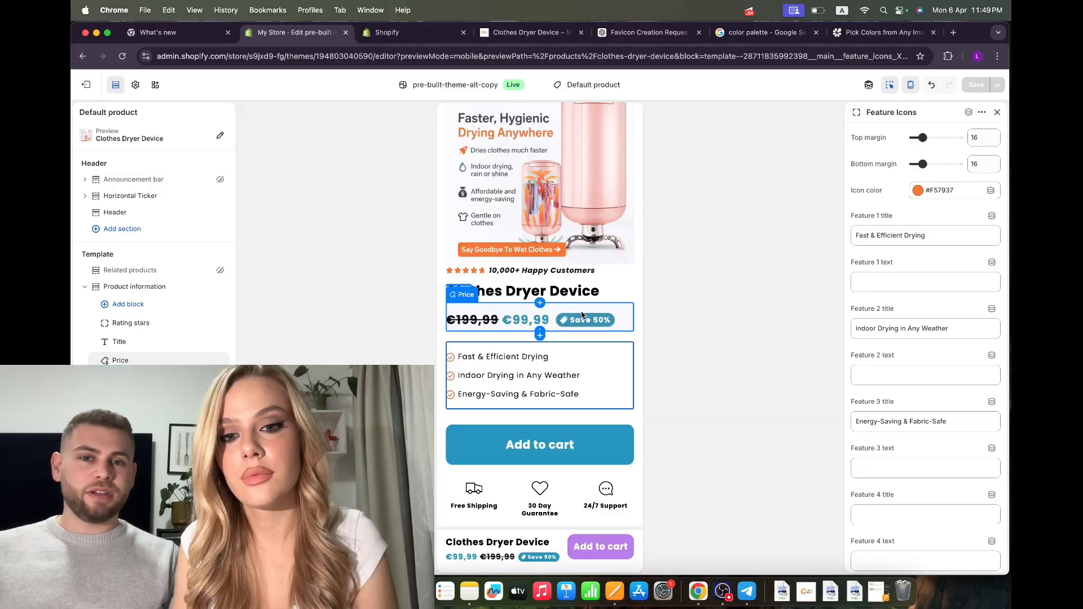
# Step: Set the Feature Icons block's top and bottom margins to 0, save, and select the Buy buttons block
pyautogui.scroll(-2, 928, 349)
pyautogui.scroll(2, 927, 349)
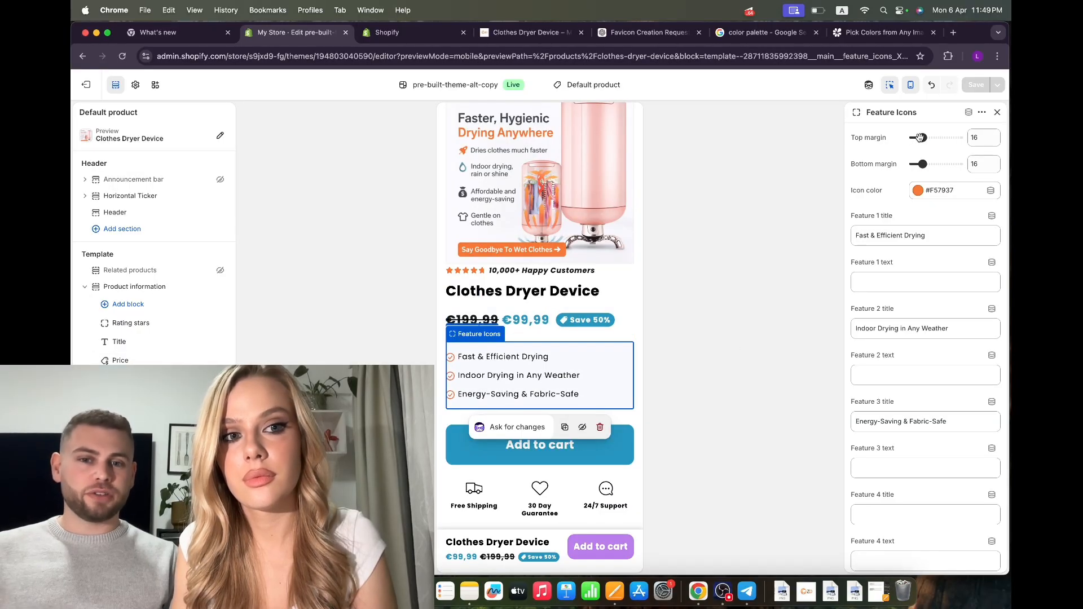
pyautogui.moveTo(920, 137); pyautogui.dragTo(924, 138)
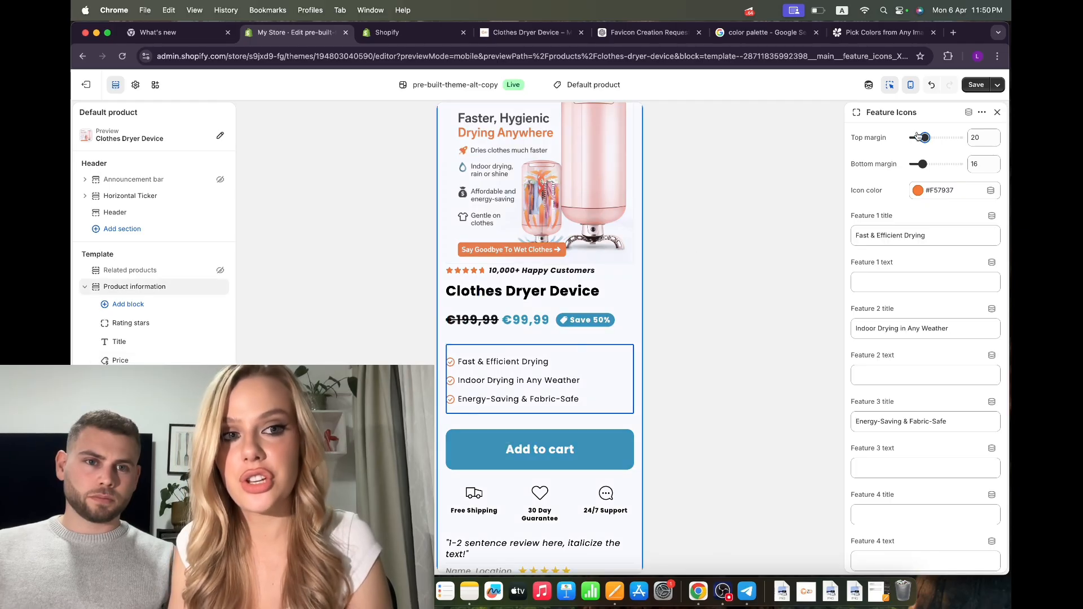
pyautogui.moveTo(918, 137); pyautogui.dragTo(881, 137)
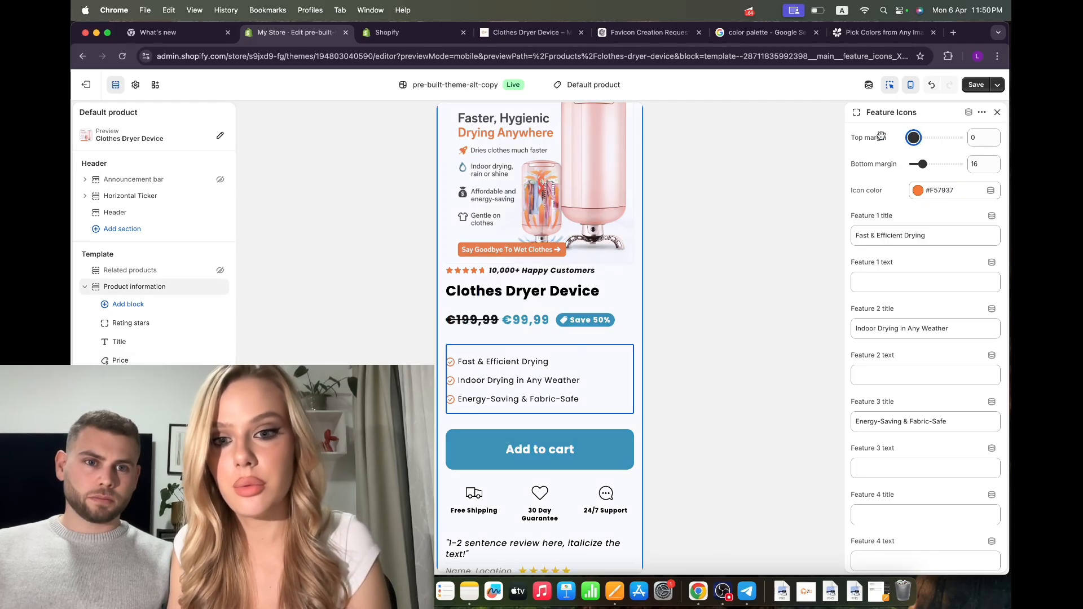
pyautogui.click(973, 86)
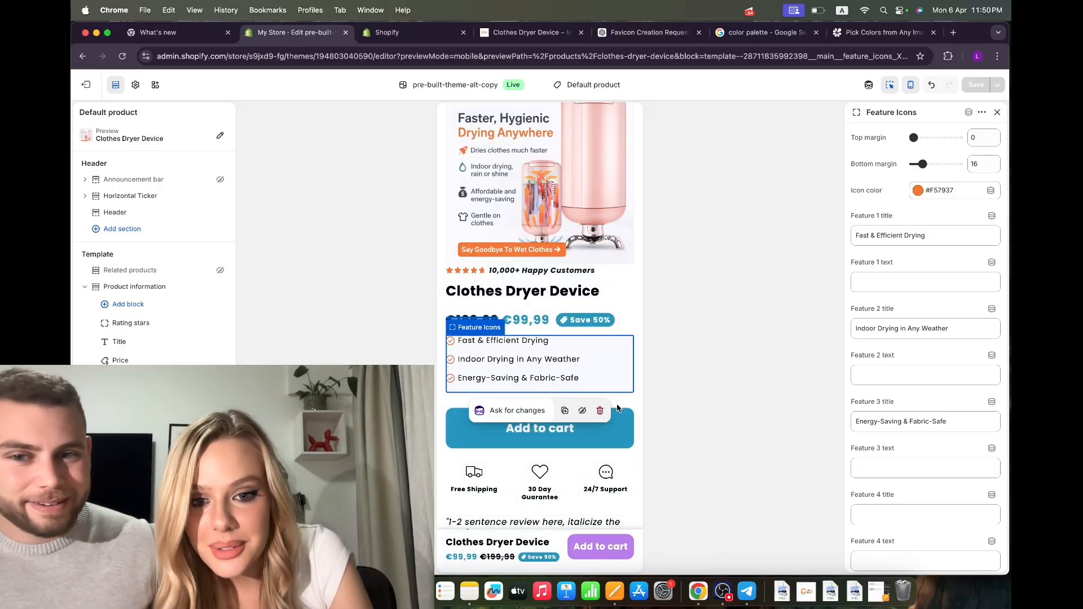
pyautogui.moveTo(922, 164); pyautogui.dragTo(920, 164)
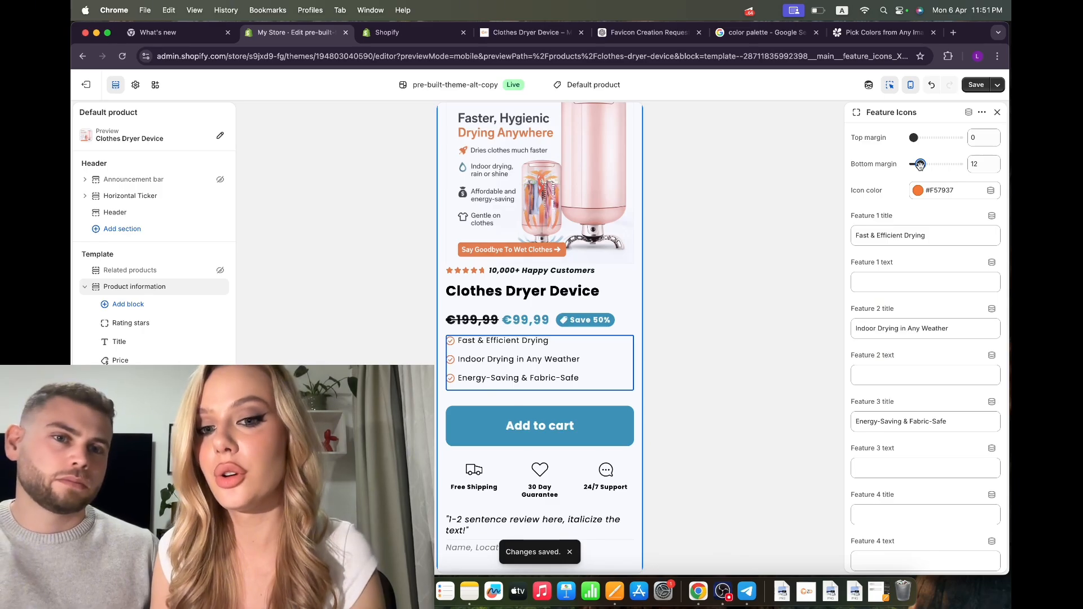
pyautogui.moveTo(920, 165); pyautogui.dragTo(913, 164)
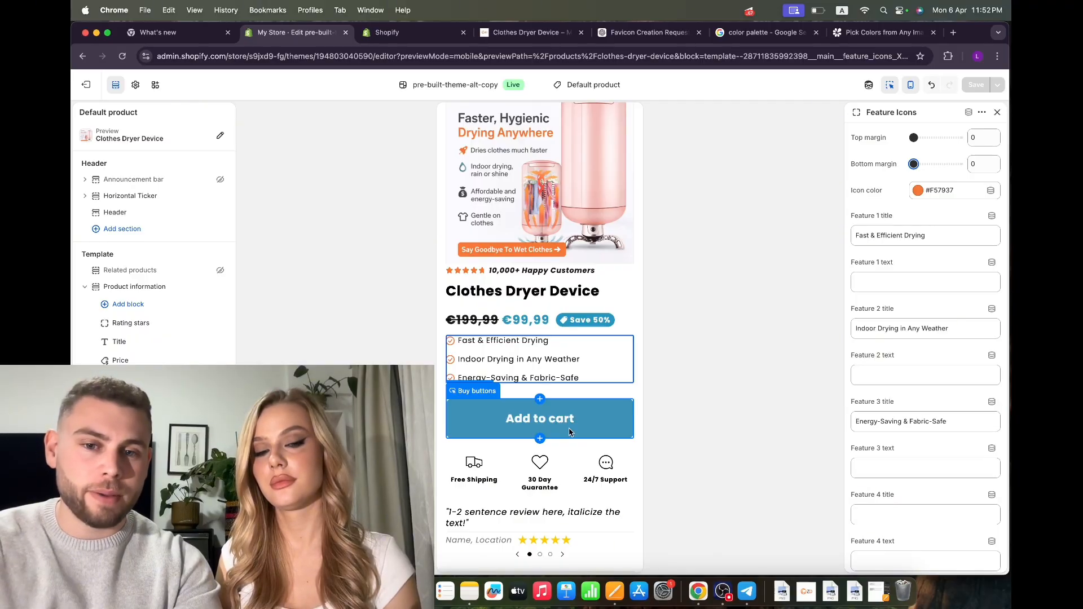
pyautogui.click(569, 432)
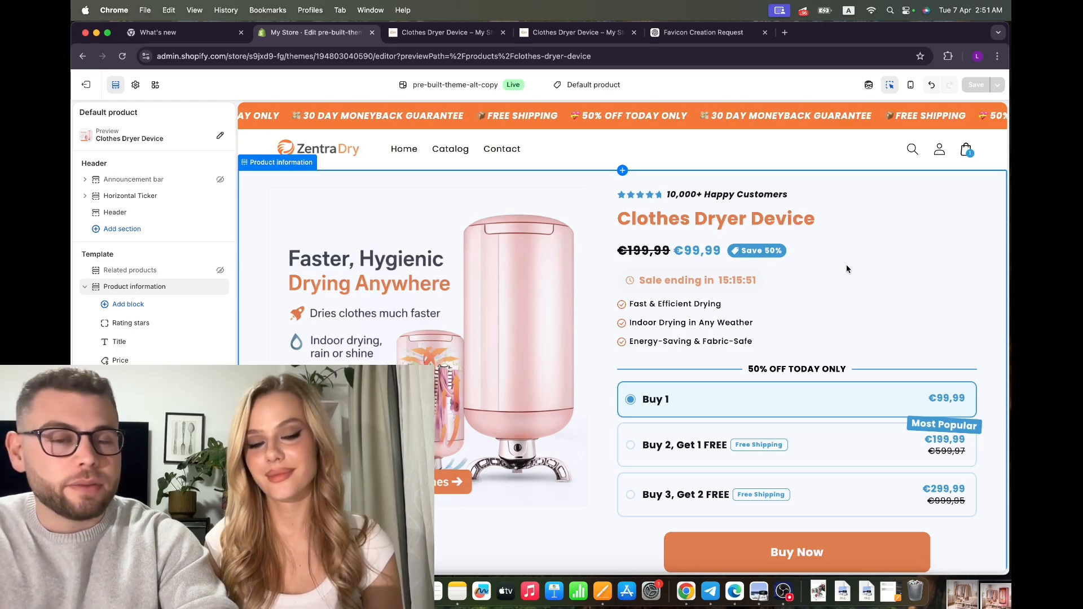
# Step: Review the desktop preview of the product page, from the countdown timer and bundle offers to the customer videos and trust icons
pyautogui.scroll(-2, 846, 269)
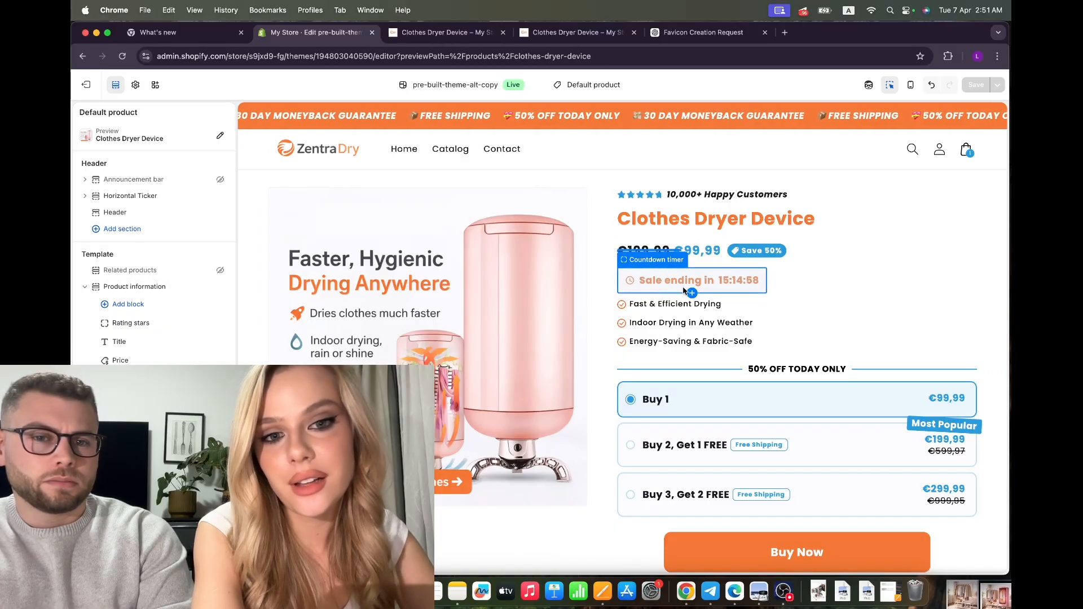
pyautogui.click(822, 291)
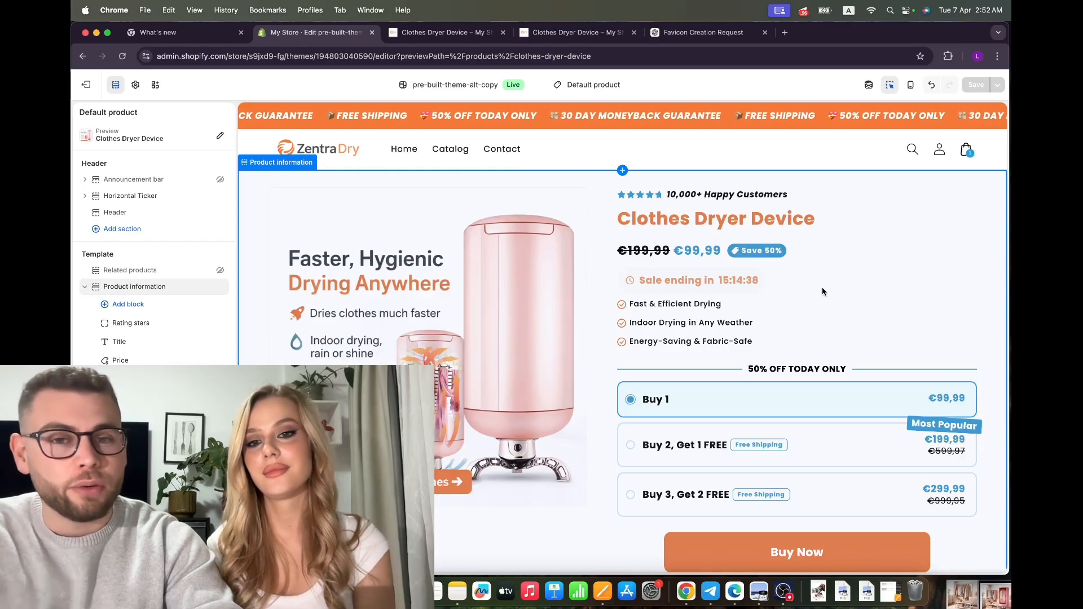
pyautogui.scroll(-1, 807, 175)
pyautogui.scroll(-5, 524, 249)
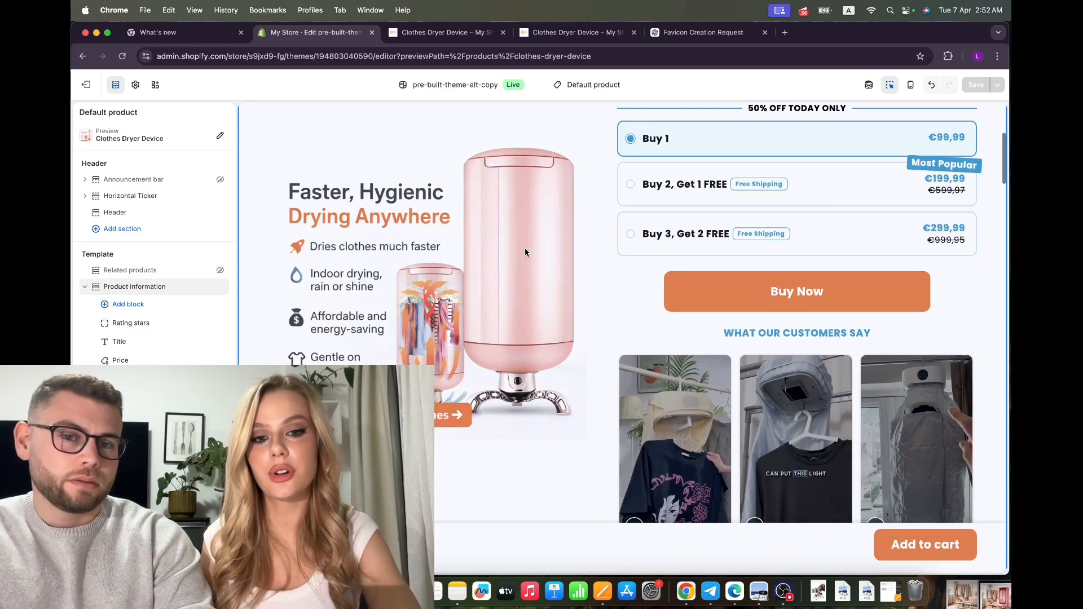
pyautogui.scroll(-2, 524, 252)
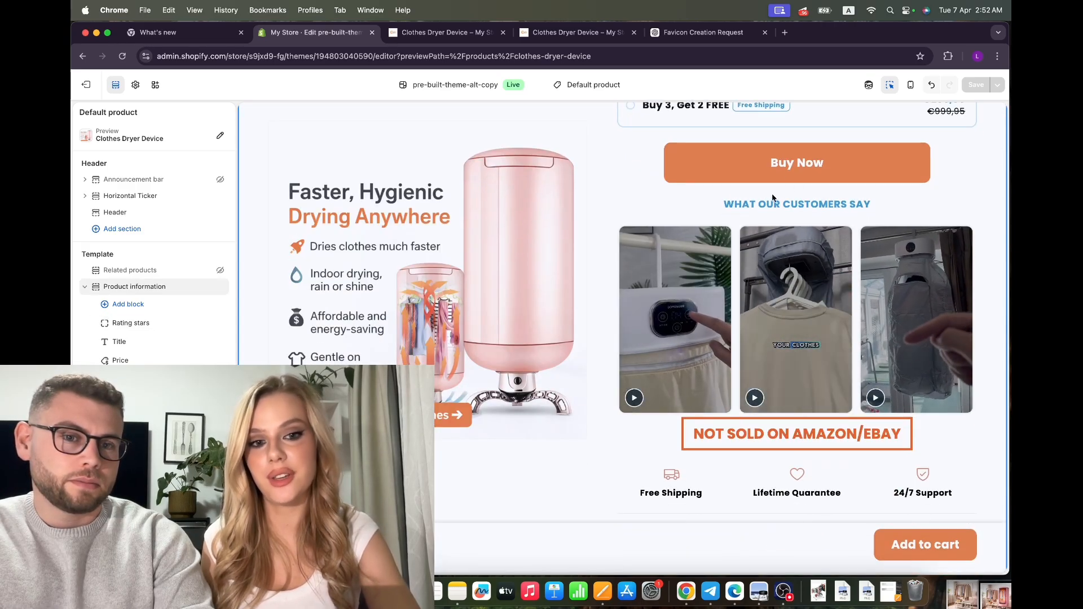
pyautogui.scroll(-3, 773, 198)
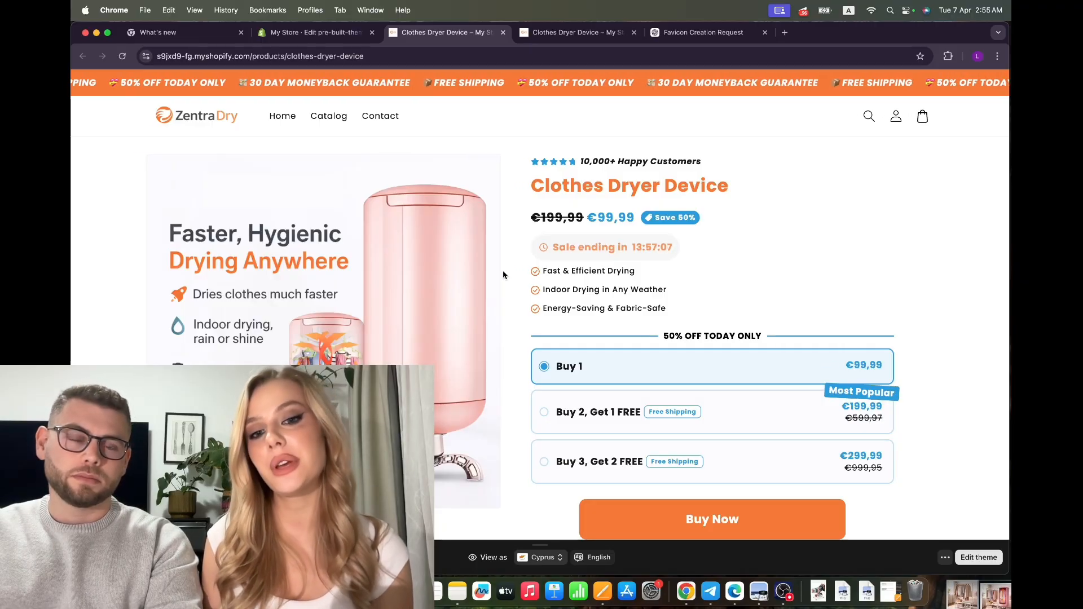
# Step: Look through the live store's product page, expanding the How It Works section and viewing the customer reviews below it
pyautogui.scroll(-10, 883, 274)
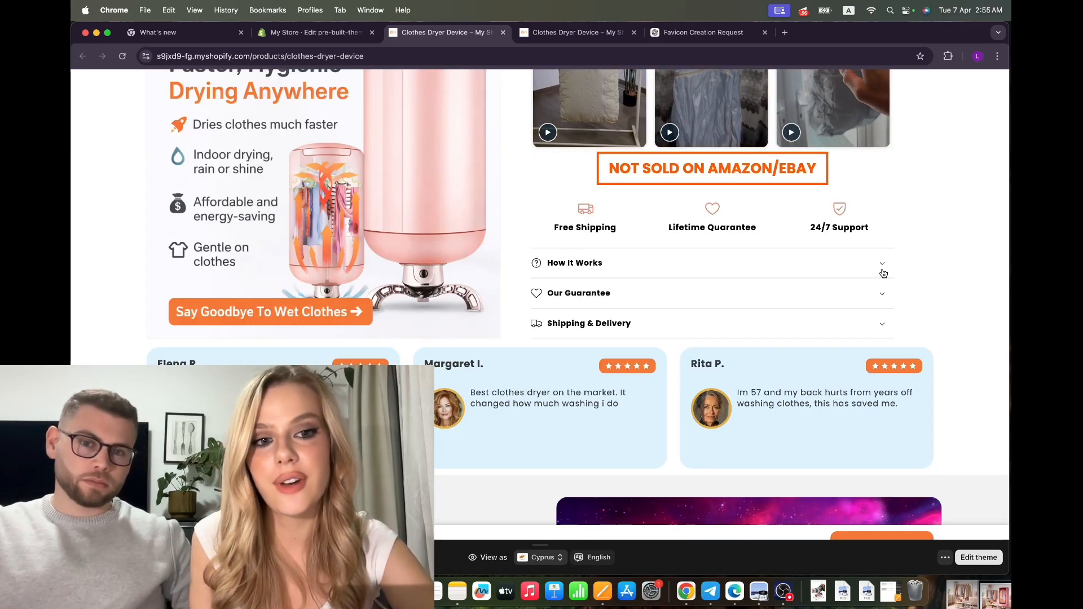
pyautogui.click(884, 269)
pyautogui.scroll(-3, 319, 224)
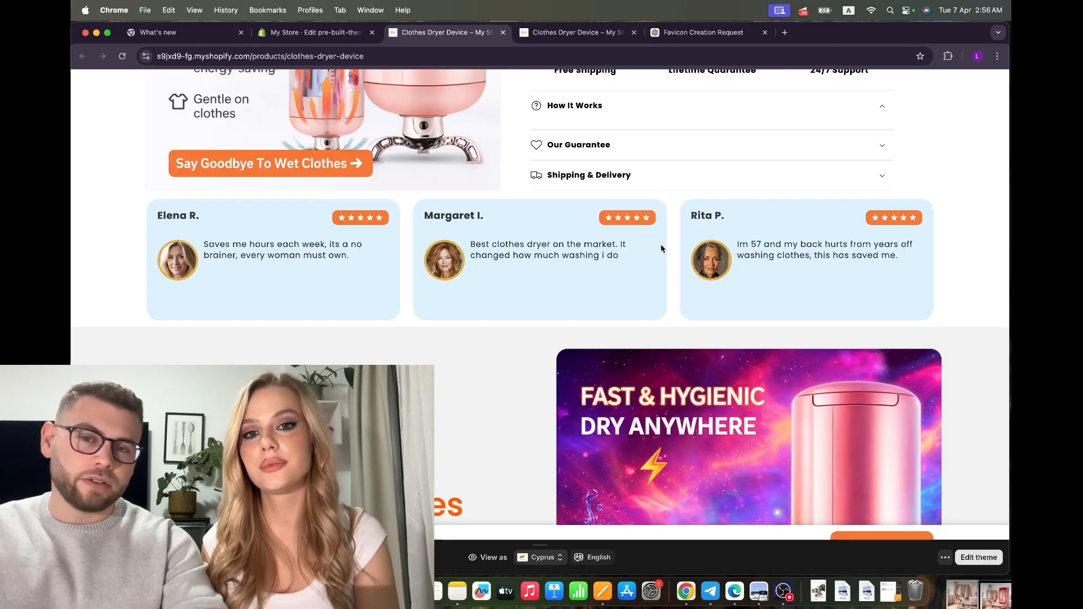
pyautogui.scroll(2, 661, 243)
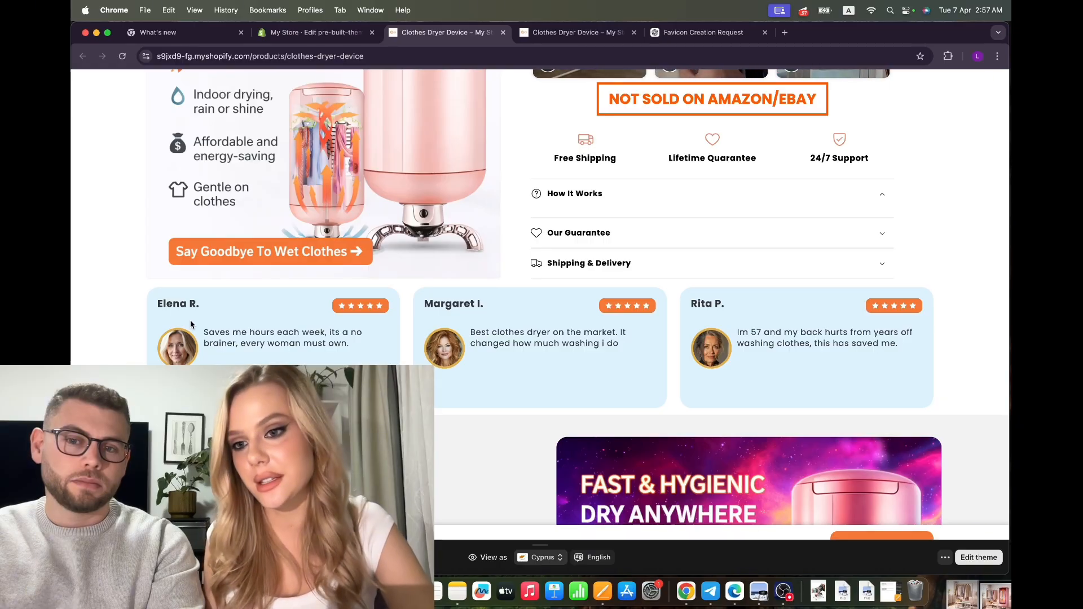
pyautogui.scroll(-1, 191, 320)
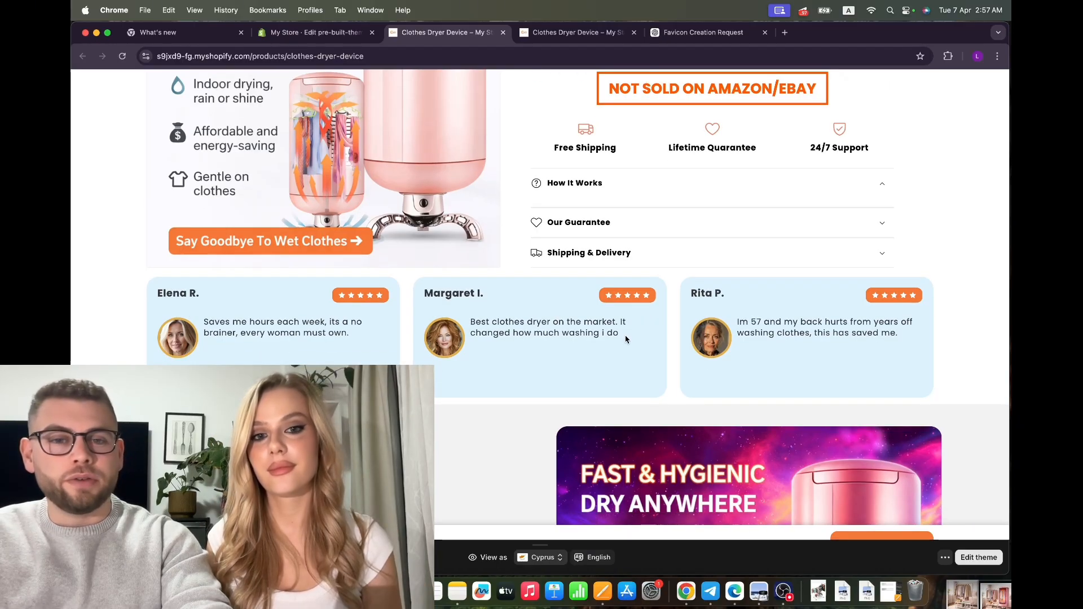
# Step: Read the text of the three customer review cards on the live product page, highlighting passages in each
pyautogui.moveTo(627, 337); pyautogui.dragTo(467, 332)
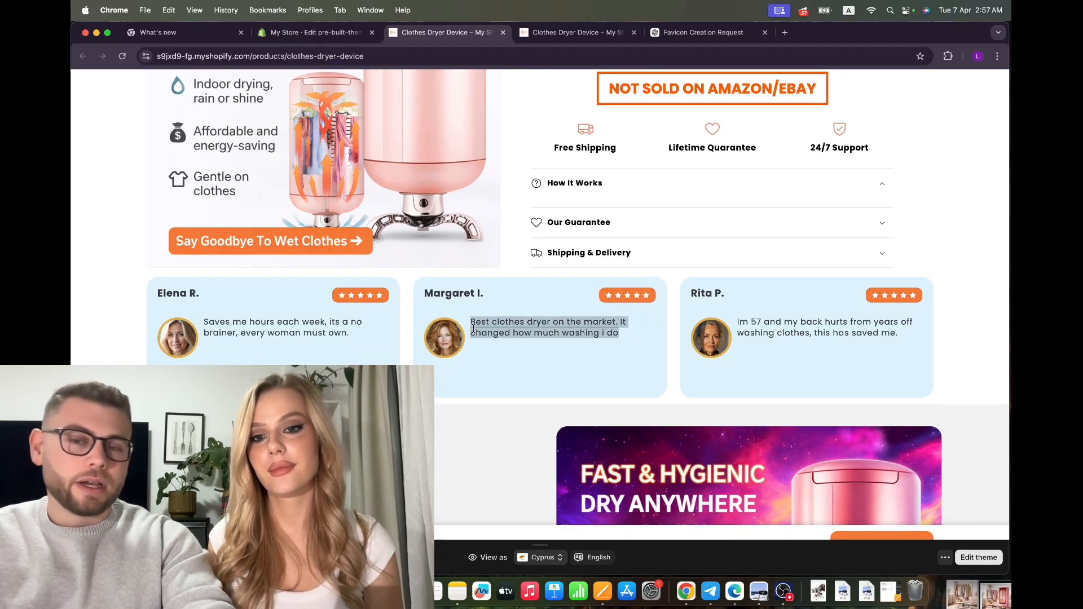
pyautogui.click(503, 333)
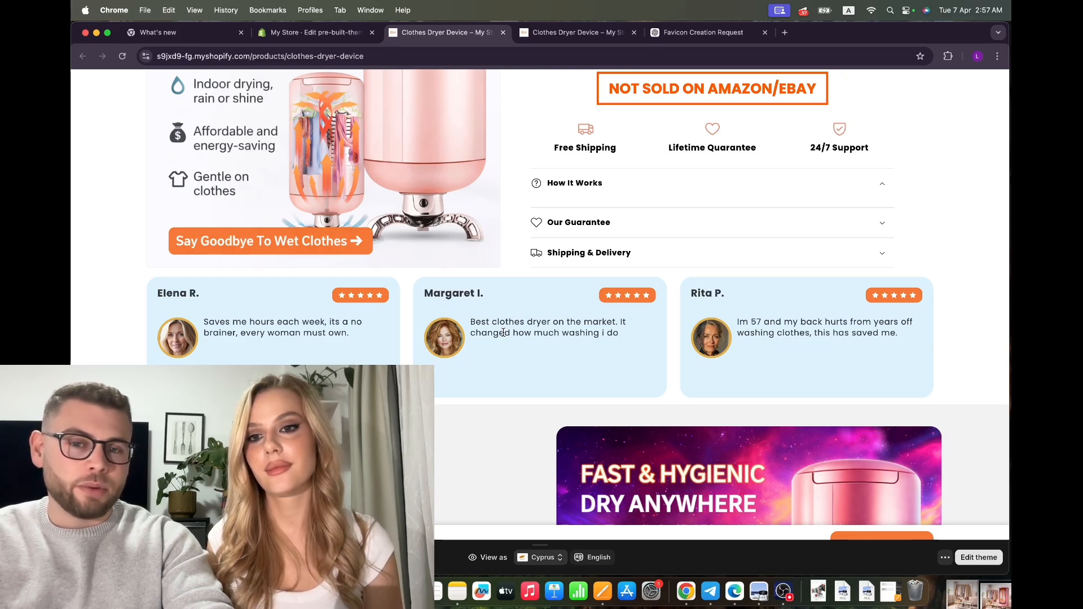
pyautogui.scroll(1, 503, 333)
pyautogui.moveTo(204, 322); pyautogui.dragTo(368, 343)
pyautogui.click(367, 343)
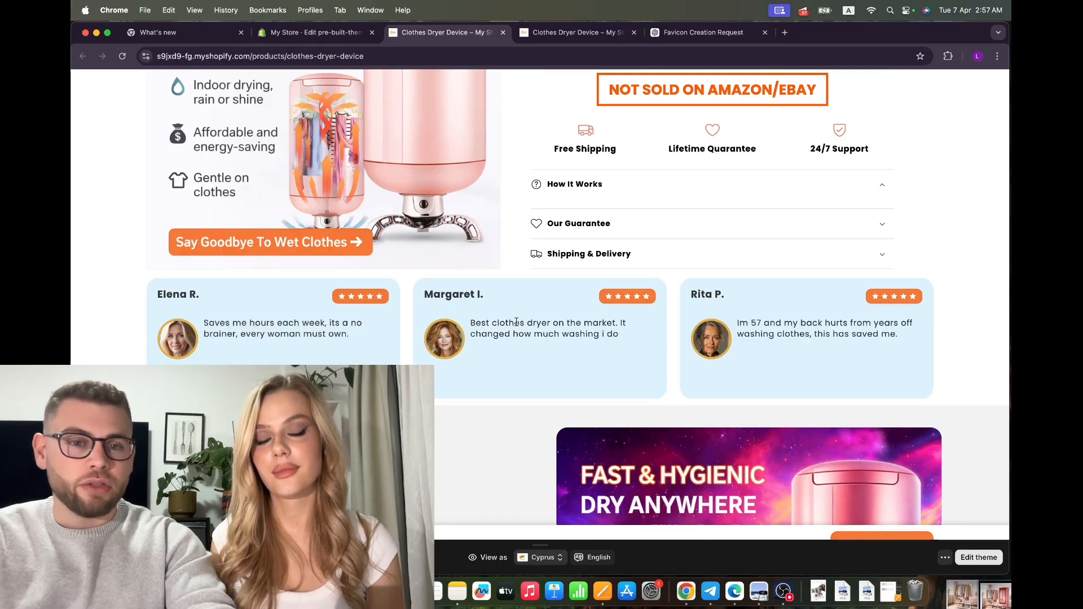
pyautogui.scroll(-2, 586, 322)
pyautogui.moveTo(736, 249); pyautogui.dragTo(762, 249)
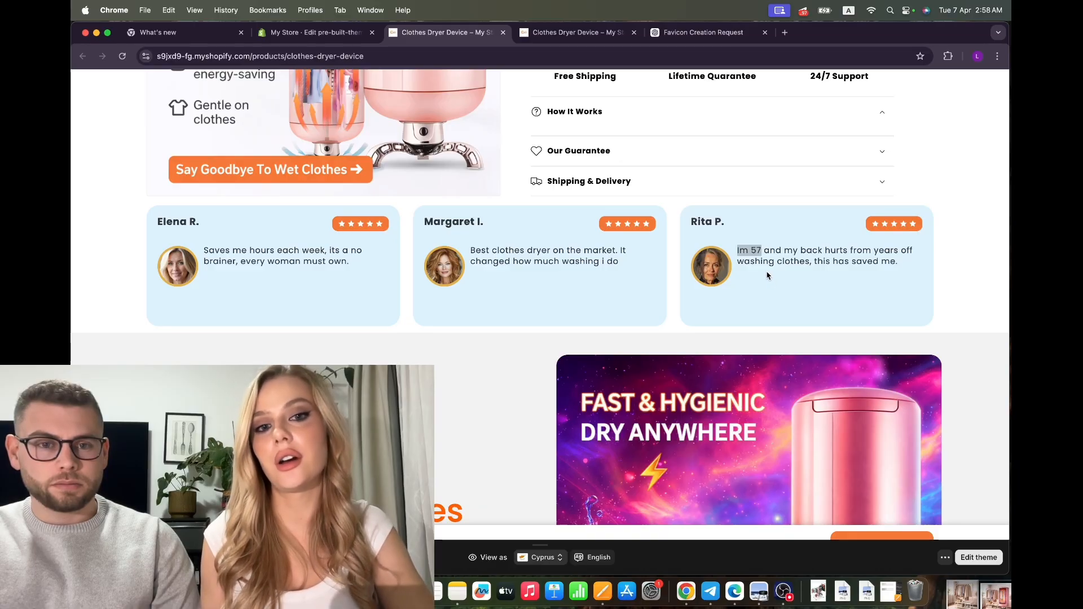
pyautogui.click(766, 275)
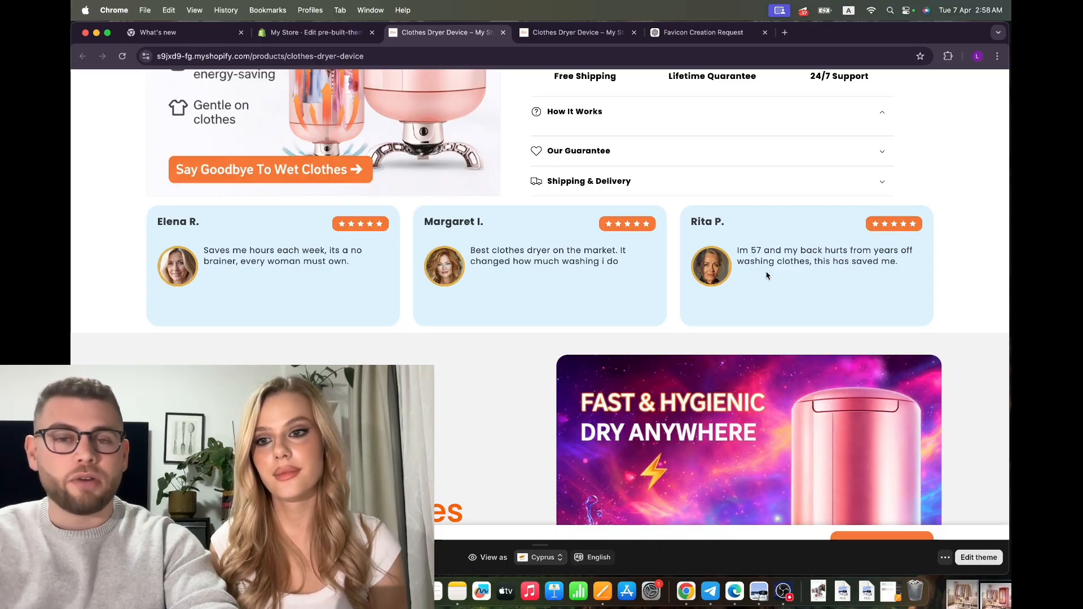
# Step: Cycle through the slides of the Built for All Houses carousel below the Dry Your Clothes section on the live product page
pyautogui.scroll(-5, 767, 276)
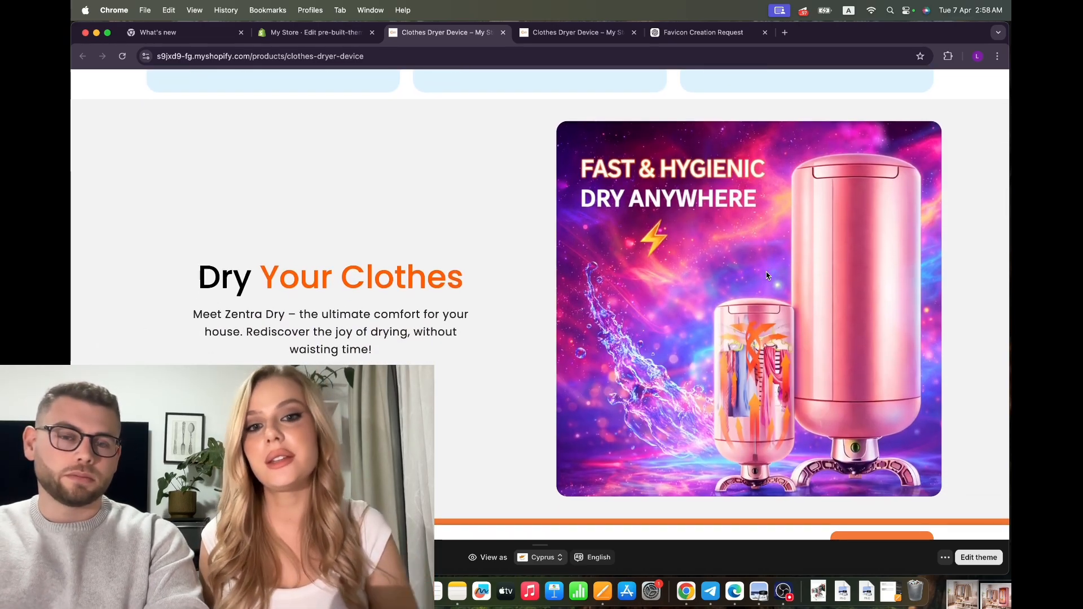
pyautogui.scroll(-9, 994, 331)
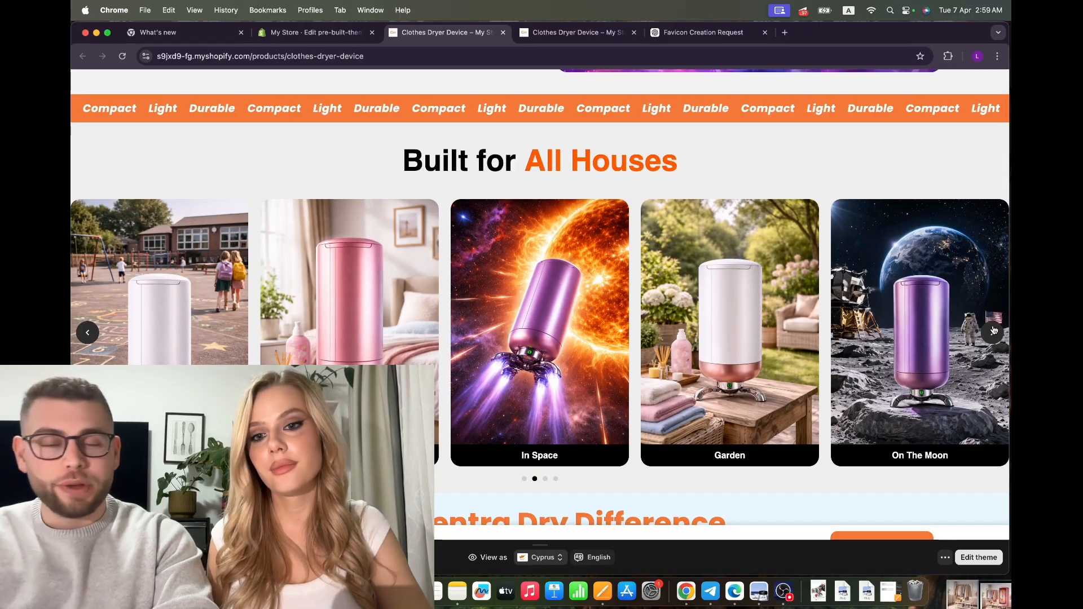
pyautogui.click(994, 331)
pyautogui.click(994, 331)
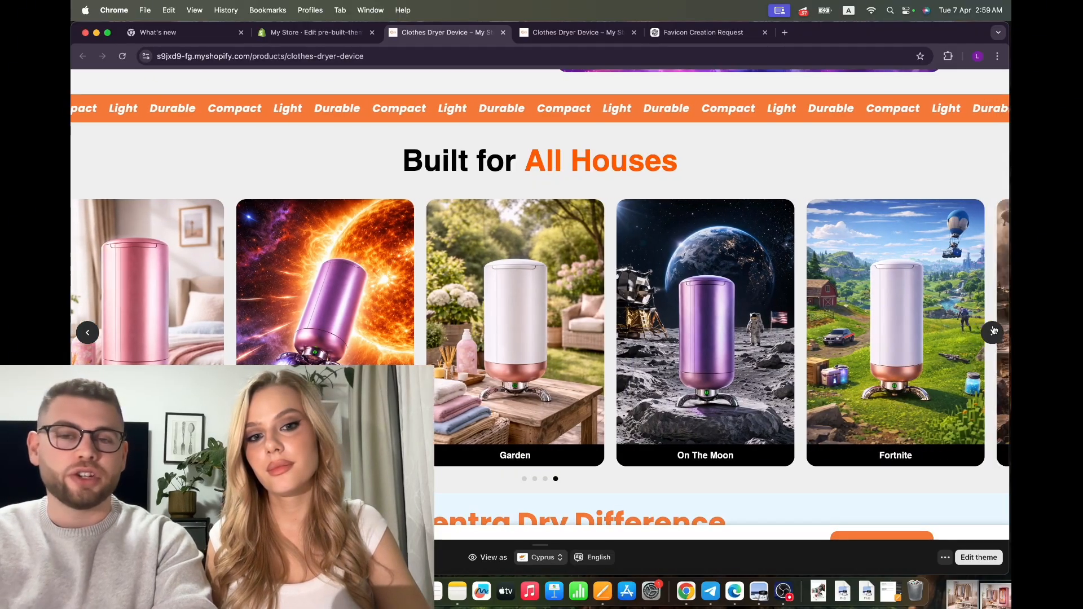
pyautogui.click(994, 331)
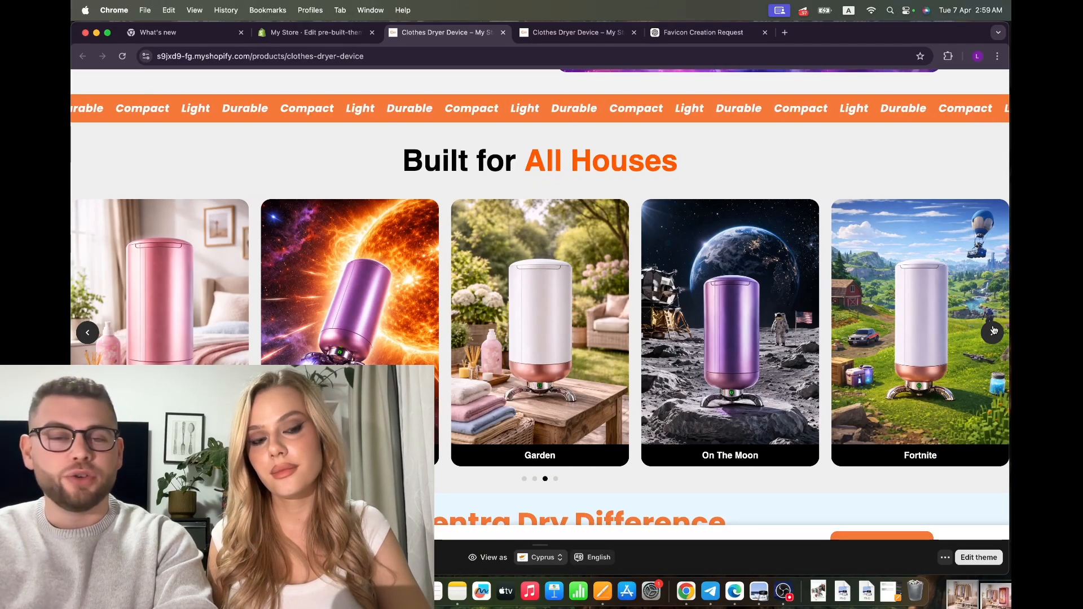
pyautogui.click(993, 331)
pyautogui.click(994, 331)
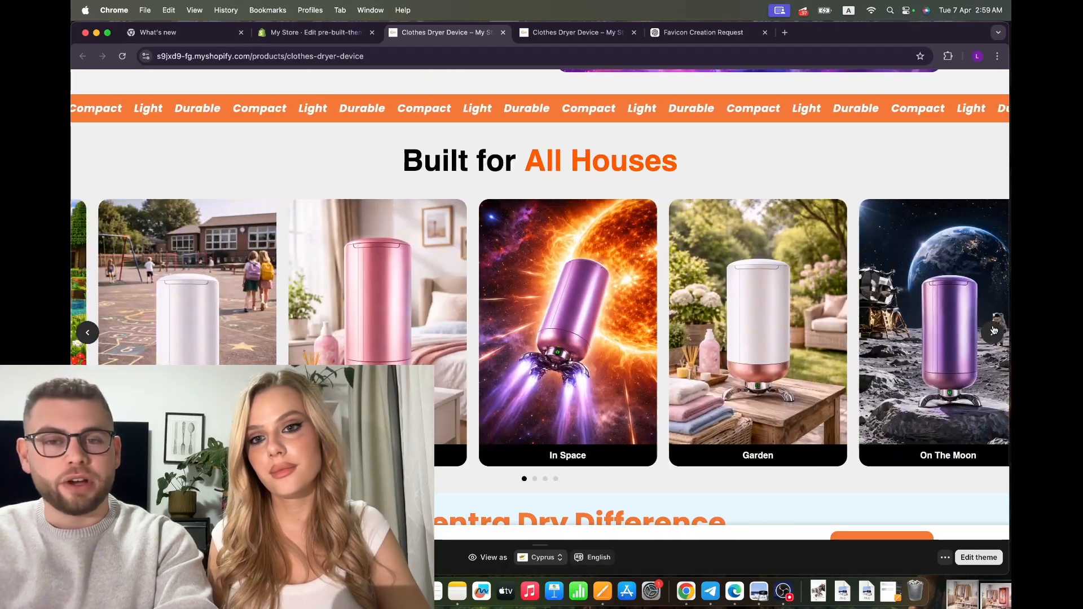
pyautogui.click(994, 331)
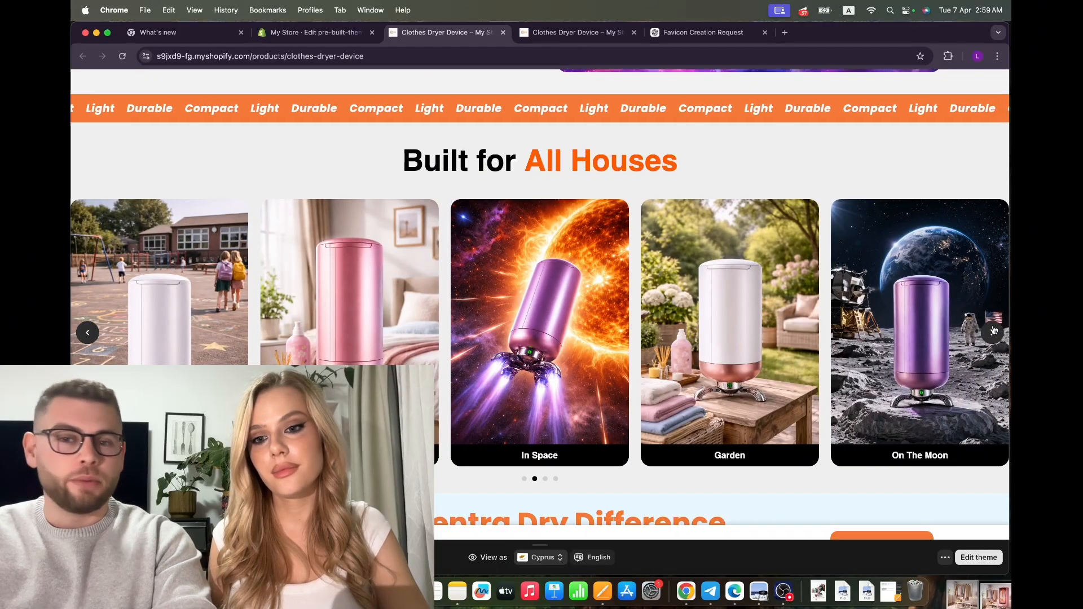
pyautogui.click(994, 331)
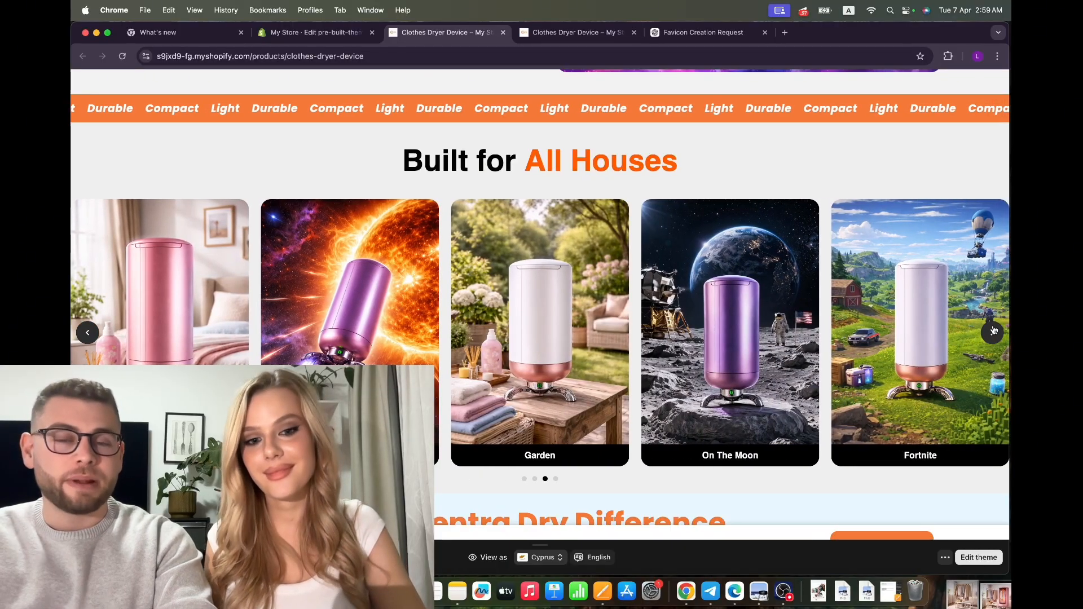
pyautogui.click(993, 331)
pyautogui.click(994, 331)
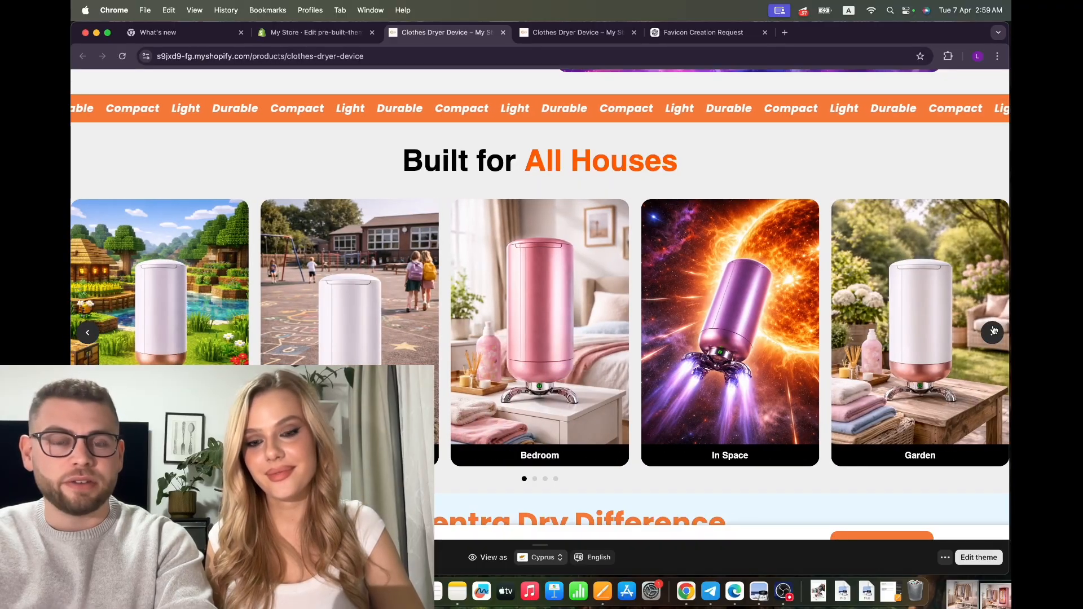
pyautogui.click(994, 331)
pyautogui.click(994, 331)
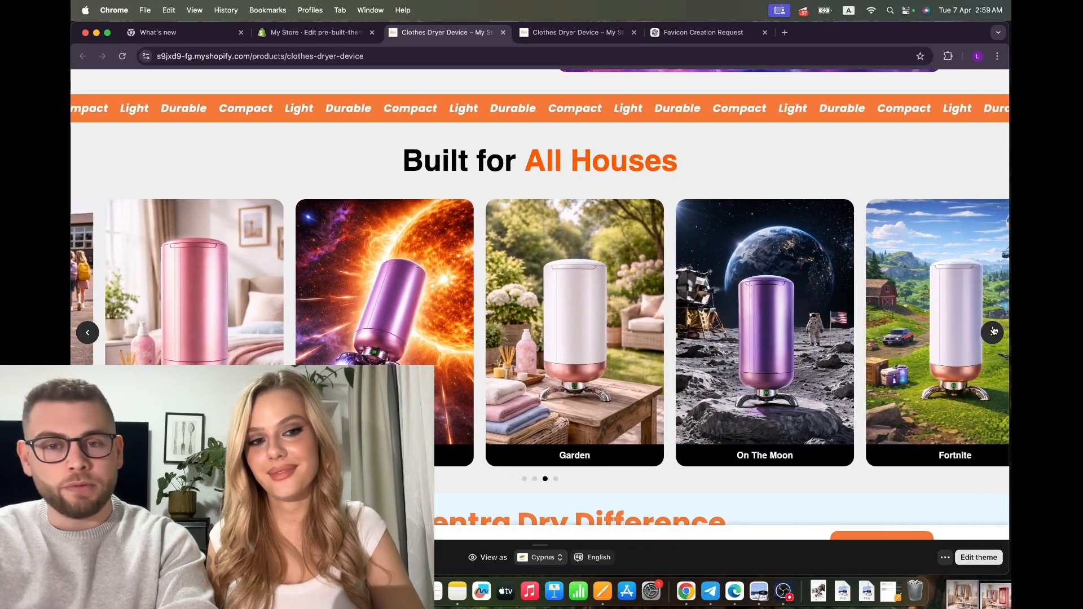
pyautogui.click(994, 331)
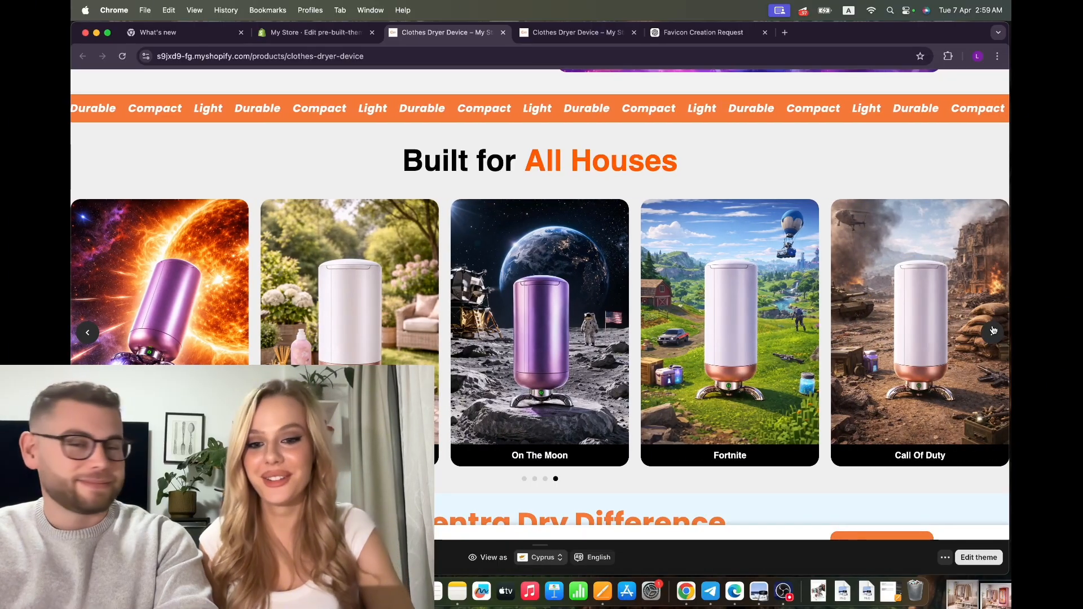
pyautogui.click(993, 331)
# Step: Review The Zentra Dry Difference comparison section on the live product page
pyautogui.scroll(-1, 749, 409)
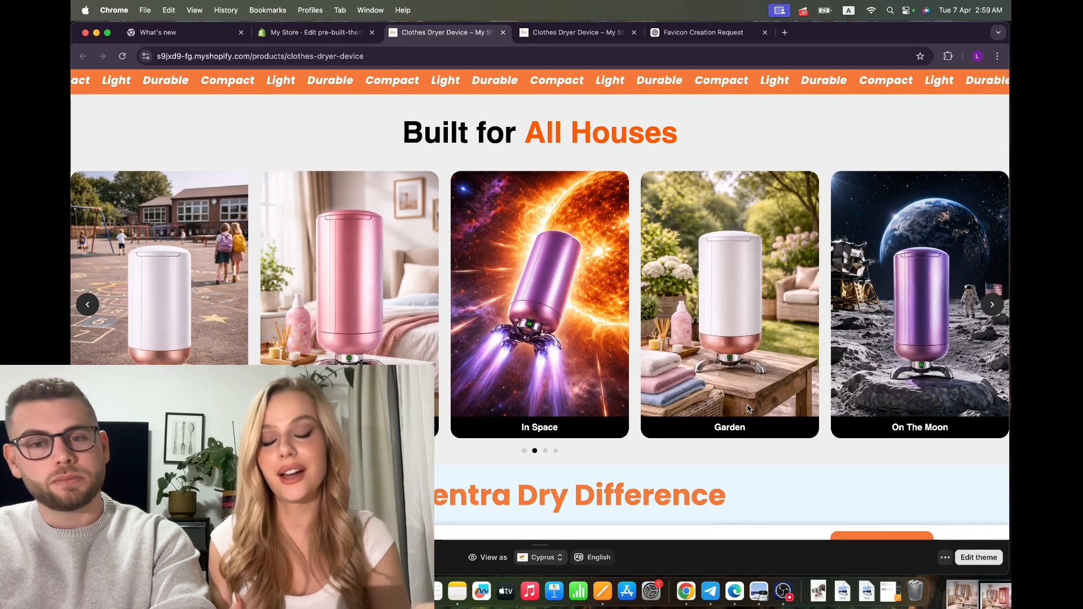
pyautogui.scroll(-4, 748, 408)
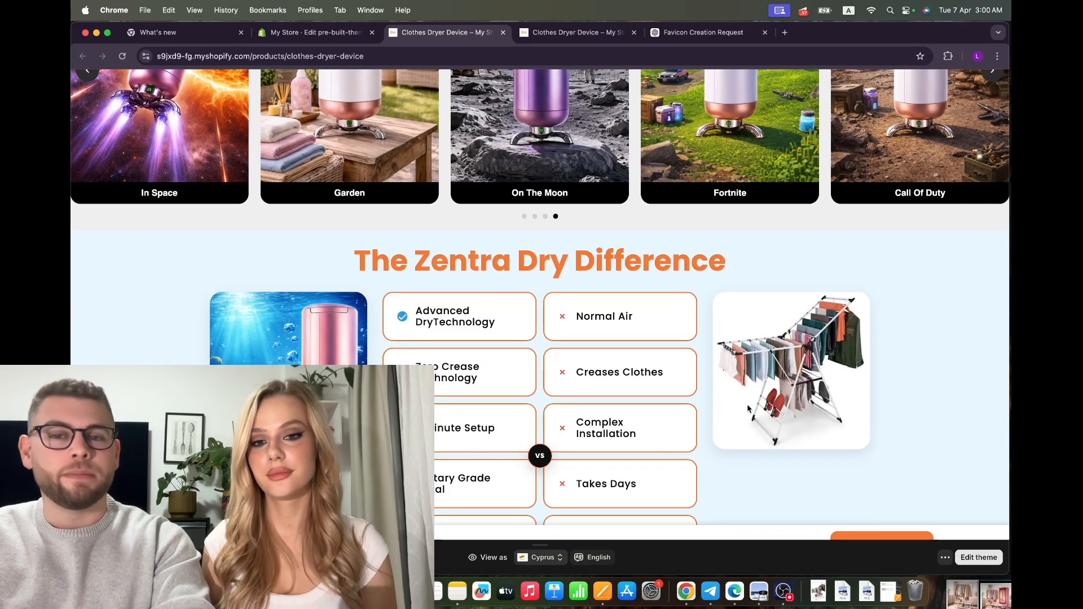